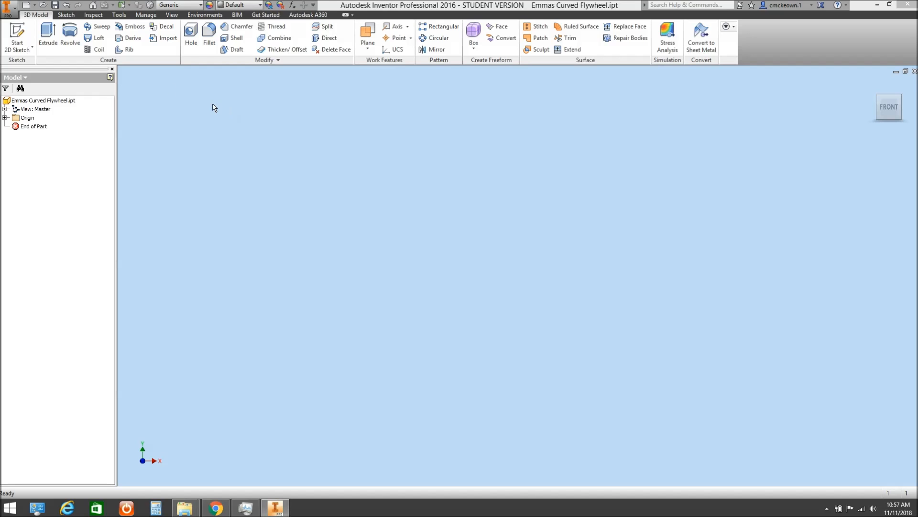
Start a sketch on the XY plane and draw a 140 mm diameter circle centred on the origin.
{"action": "left_click", "coordinate": [18, 30]}
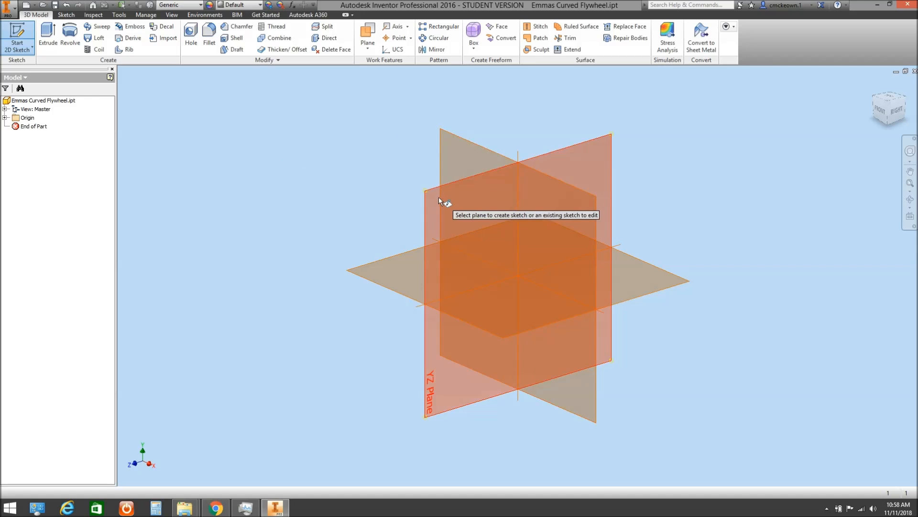
{"action": "left_click", "coordinate": [451, 141]}
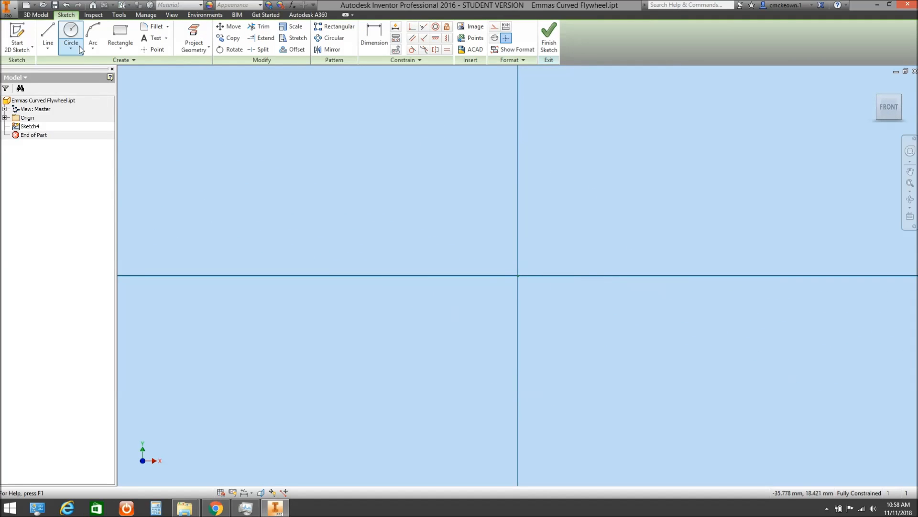
{"action": "left_click", "coordinate": [71, 32]}
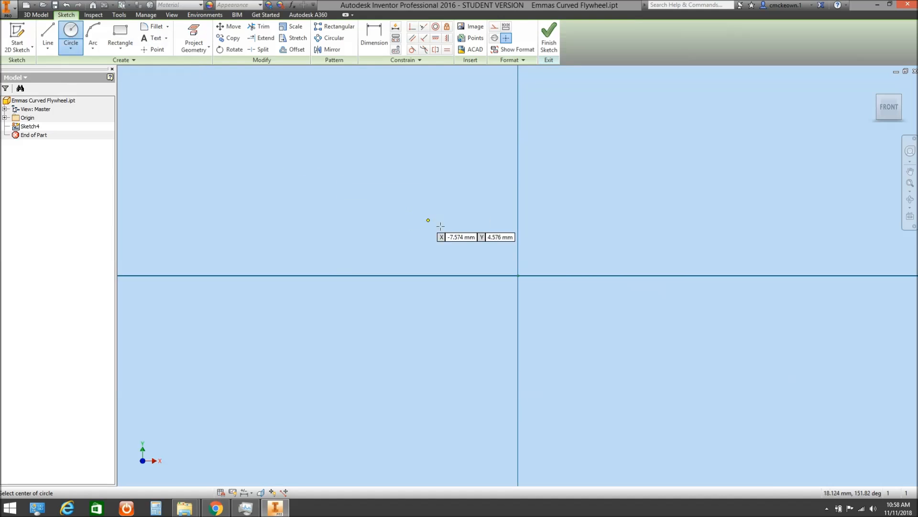
{"action": "left_click", "coordinate": [518, 275]}
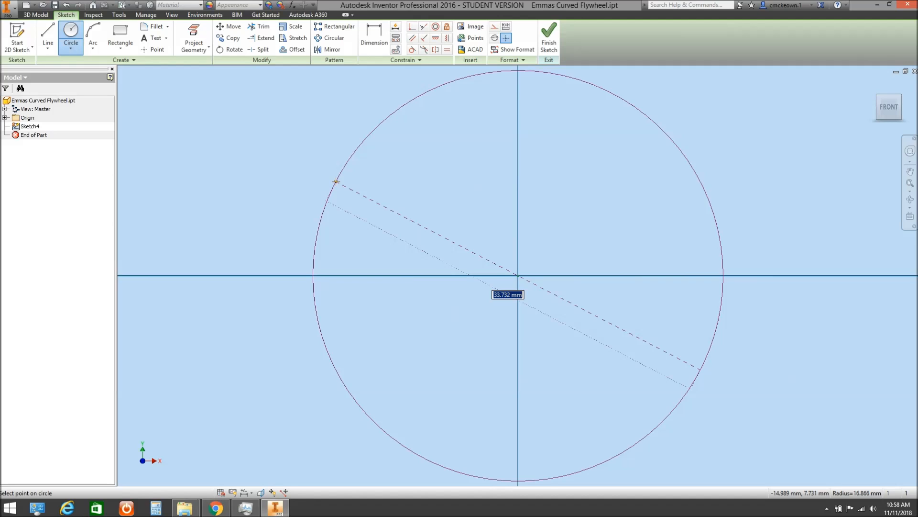
{"action": "type", "text": "140"}
{"action": "key", "text": "Return"}
{"action": "right_click", "coordinate": [320, 178]}
{"action": "left_click", "coordinate": [337, 179]}
{"action": "scroll", "coordinate": [332, 233], "scroll_direction": "down", "scroll_amount": 3}
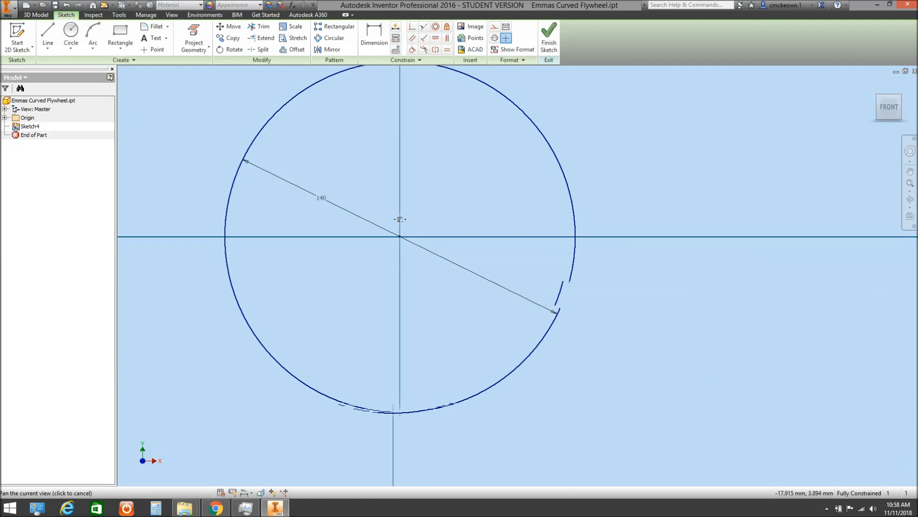
Draw a concentric circle of 110 mm diameter inside the 140 mm circle.
{"action": "left_click", "coordinate": [70, 33]}
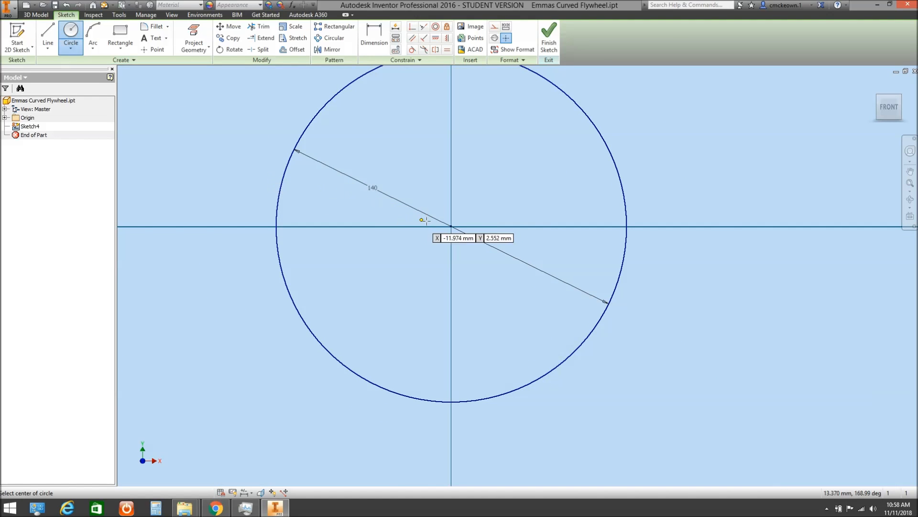
{"action": "left_click", "coordinate": [451, 225]}
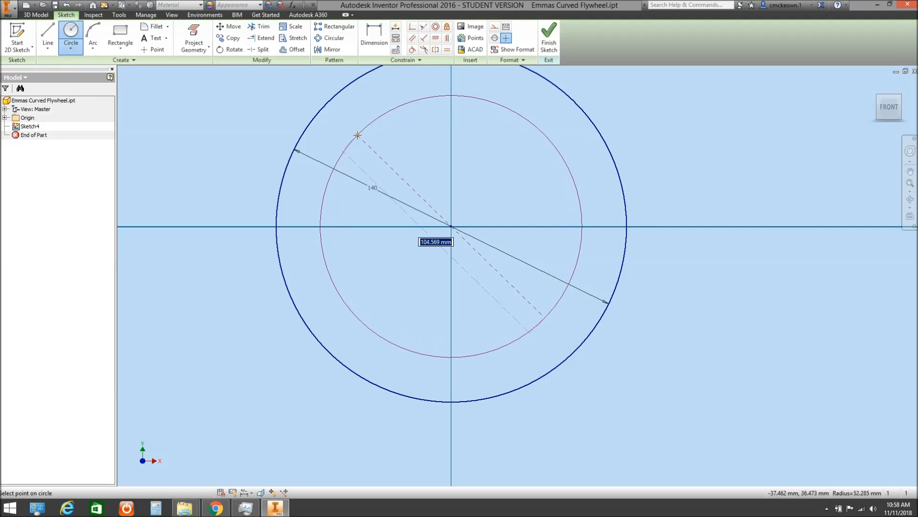
{"action": "type", "text": "110"}
{"action": "key", "text": "Return"}
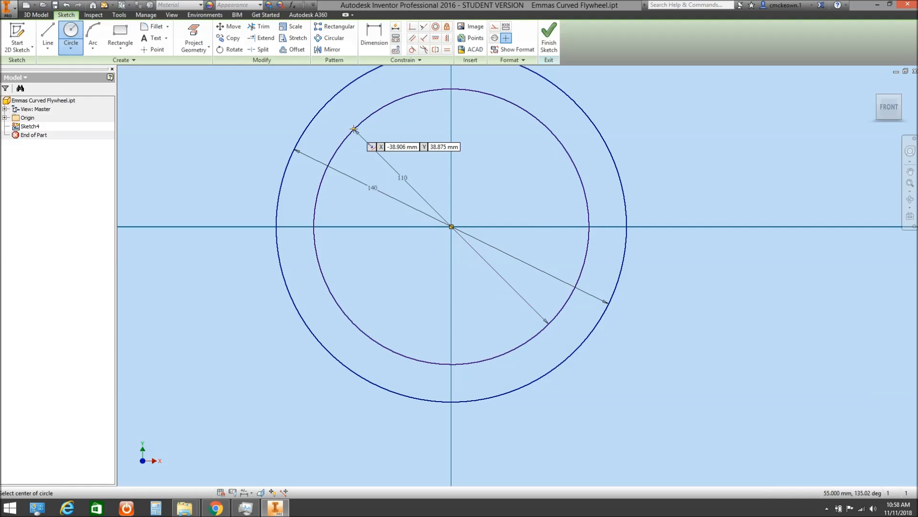
{"action": "right_click", "coordinate": [399, 154]}
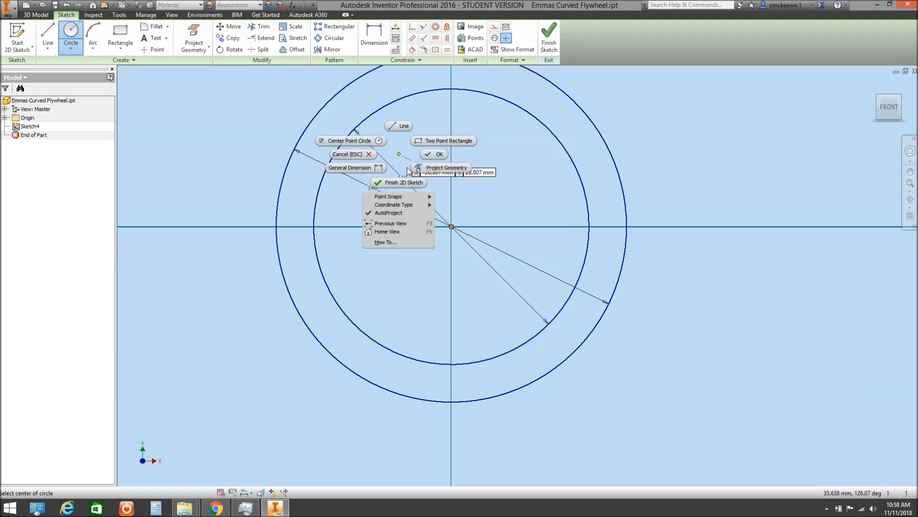
{"action": "left_click", "coordinate": [429, 155]}
{"action": "middle_click_drag", "start_coordinate": [413, 234], "coordinate": [394, 263]}
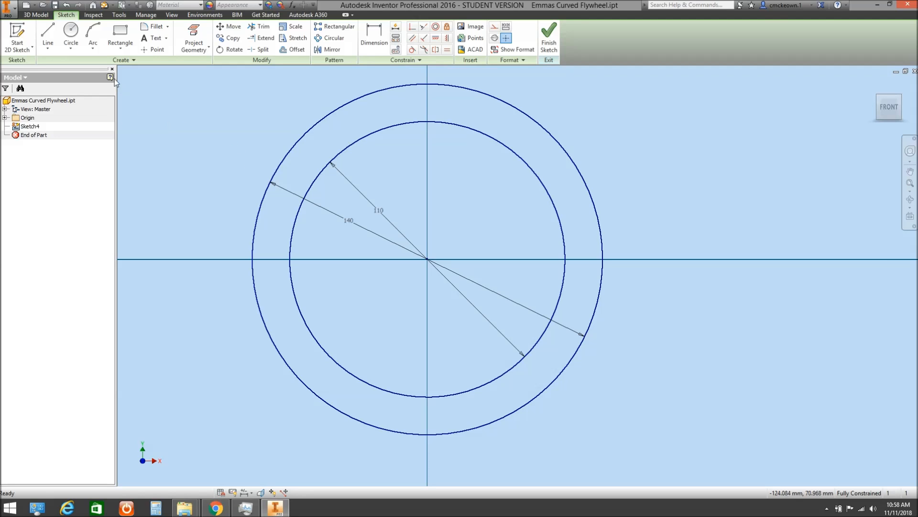
Draw a 25 mm diameter hub circle centred on the origin.
{"action": "left_click", "coordinate": [71, 31]}
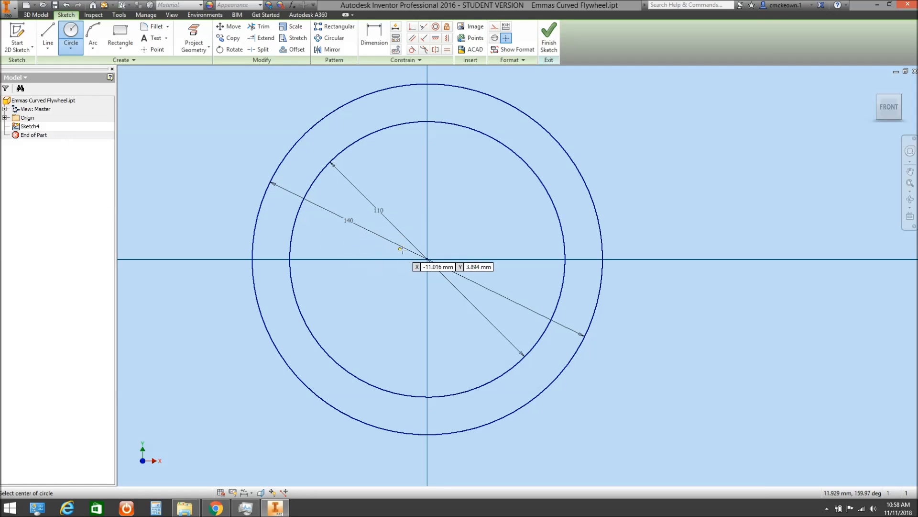
{"action": "left_click", "coordinate": [427, 259]}
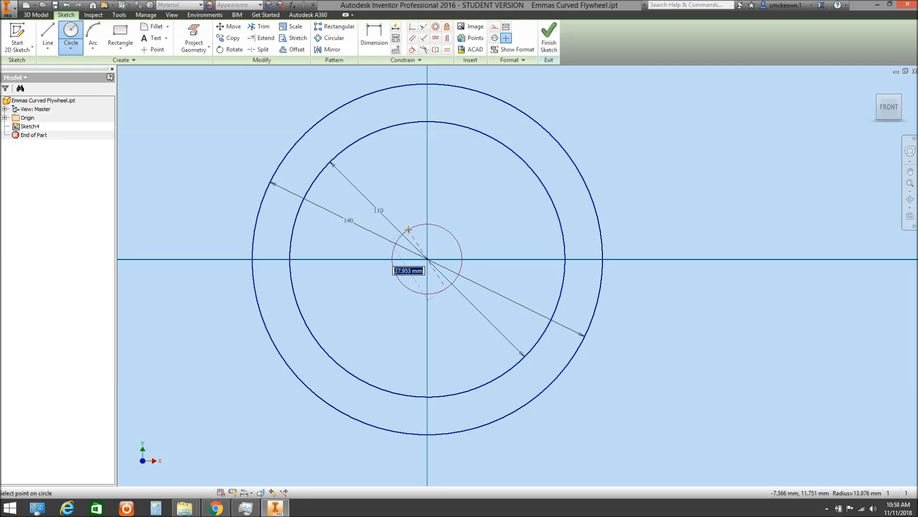
{"action": "type", "text": "25"}
{"action": "key", "text": "Return"}
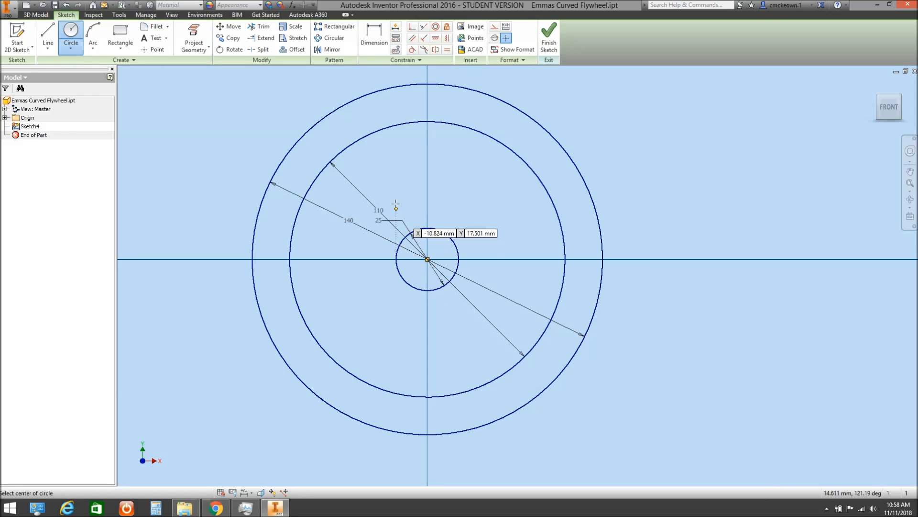
{"action": "right_click", "coordinate": [393, 200]}
{"action": "key", "text": "Escape"}
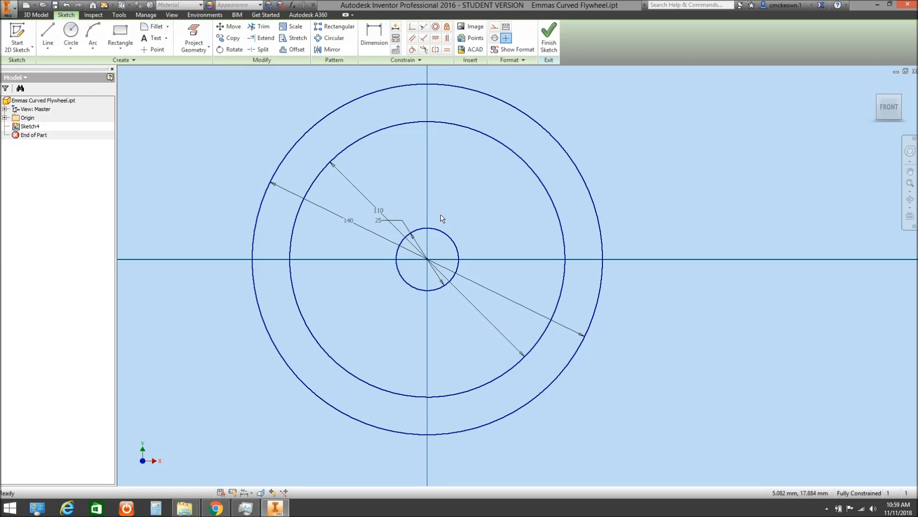
Extrude the central hub circle and the outer ring profile together by 28 mm as a solid.
{"action": "key", "text": "e"}
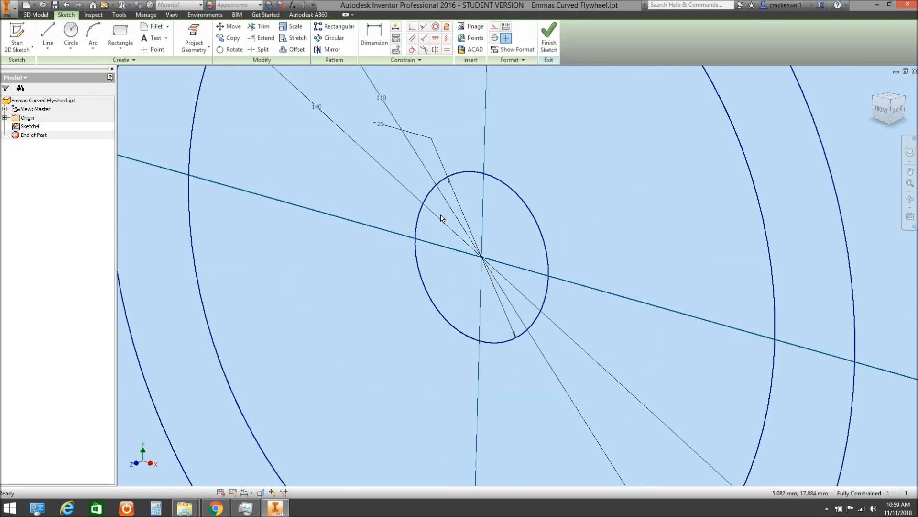
{"action": "left_click", "coordinate": [458, 231]}
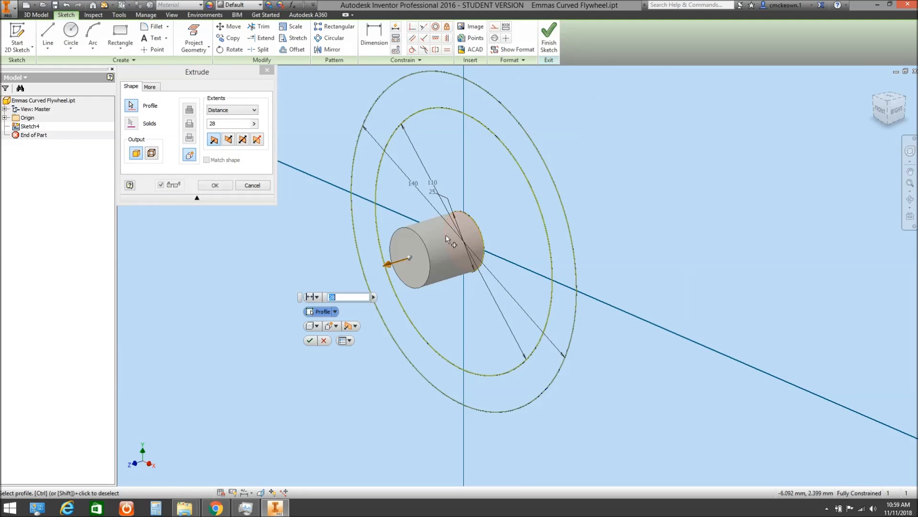
{"action": "left_click", "coordinate": [546, 216]}
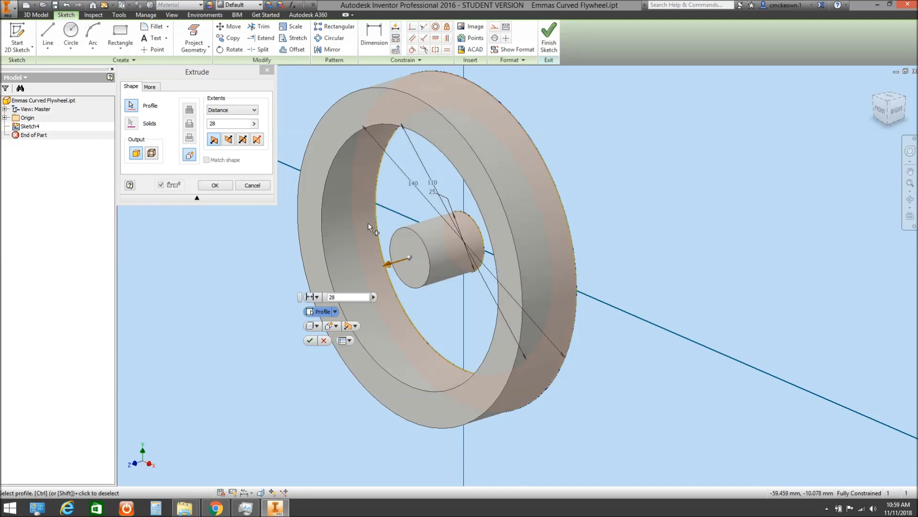
{"action": "left_click", "coordinate": [214, 186]}
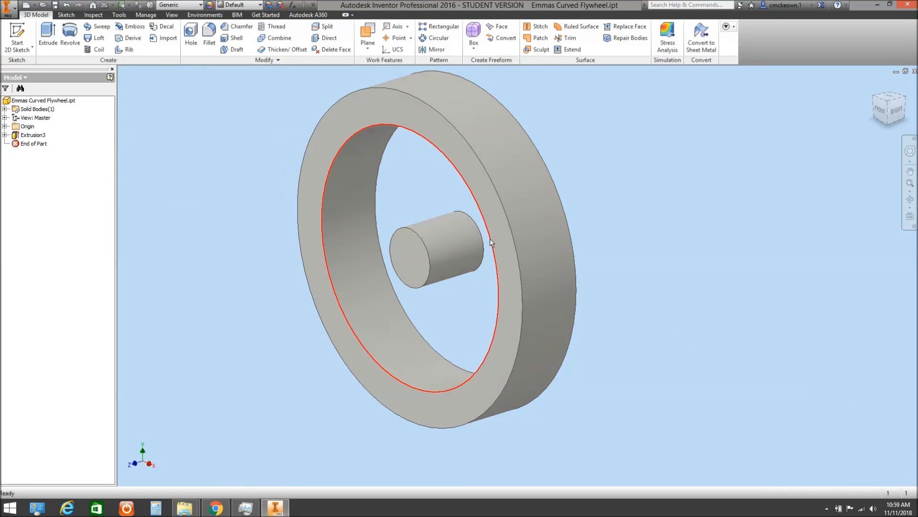
Create a work plane midway between the front and back faces of the outer ring.
{"action": "left_click", "coordinate": [910, 201]}
{"action": "left_click_drag", "start_coordinate": [576, 245], "coordinate": [551, 243]}
{"action": "right_click", "coordinate": [551, 243]}
{"action": "left_click", "coordinate": [576, 242]}
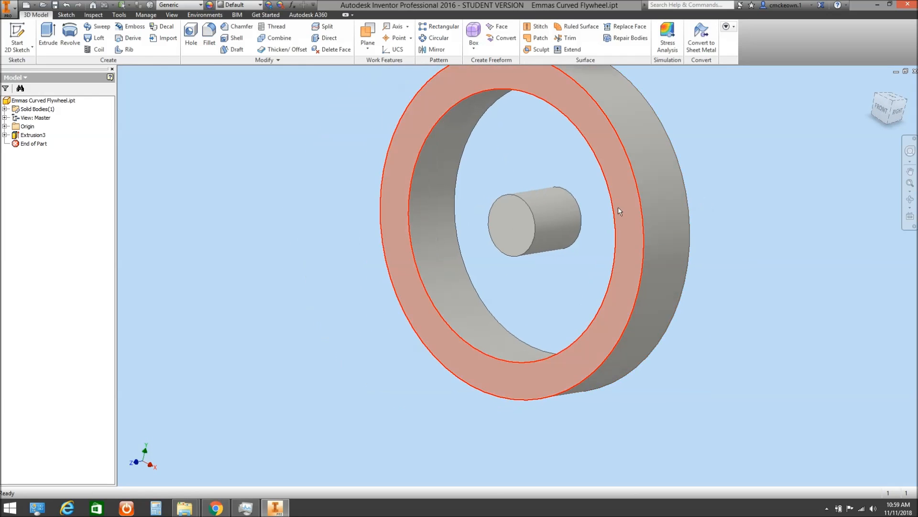
{"action": "left_click", "coordinate": [620, 206]}
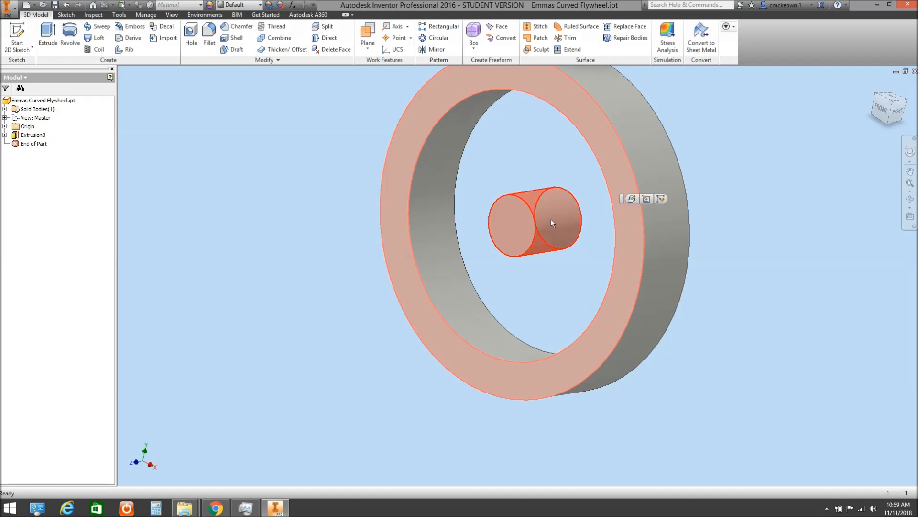
{"action": "left_click", "coordinate": [368, 33]}
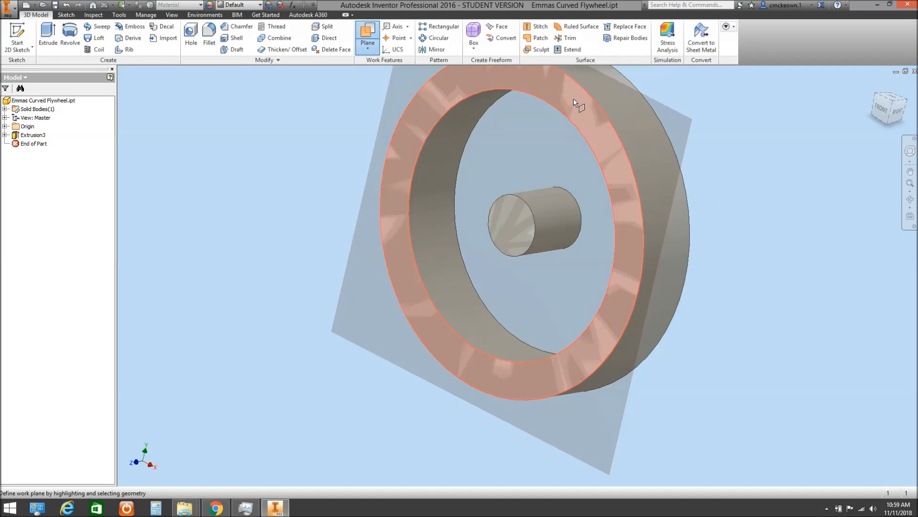
{"action": "left_click", "coordinate": [910, 199]}
{"action": "left_click_drag", "start_coordinate": [564, 203], "coordinate": [505, 203]}
{"action": "right_click", "coordinate": [505, 204]}
{"action": "left_click", "coordinate": [535, 204]}
{"action": "left_click", "coordinate": [473, 128]}
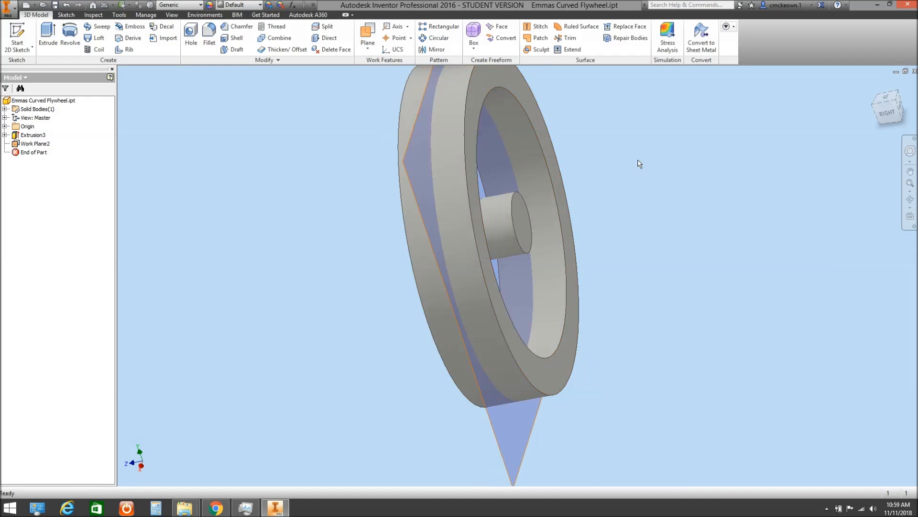
Start a new sketch on the work plane through the middle of the flywheel.
{"action": "left_click", "coordinate": [910, 199]}
{"action": "left_click_drag", "start_coordinate": [640, 213], "coordinate": [820, 186]}
{"action": "right_click", "coordinate": [819, 184]}
{"action": "left_click", "coordinate": [849, 183]}
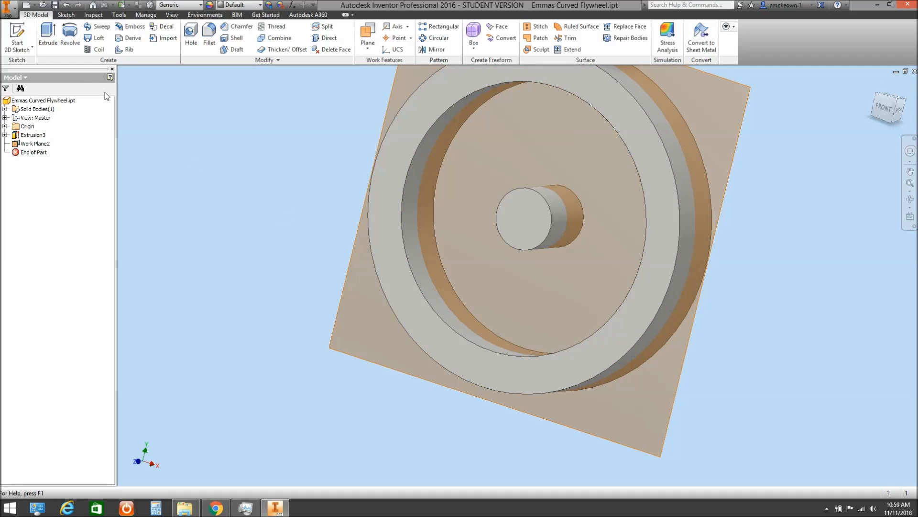
{"action": "left_click", "coordinate": [335, 327]}
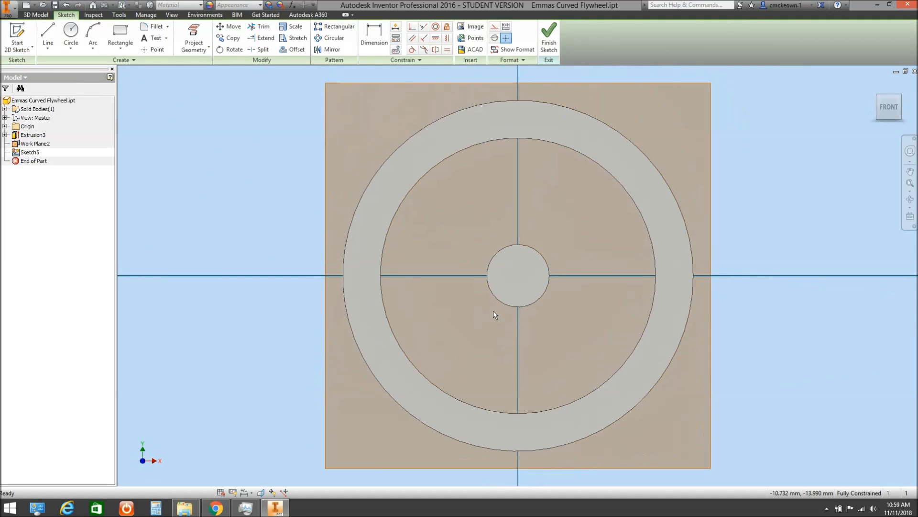
Project the cylindrical face of the central hub into the mid-plane sketch.
{"action": "scroll", "coordinate": [493, 288], "scroll_direction": "down", "scroll_amount": 4}
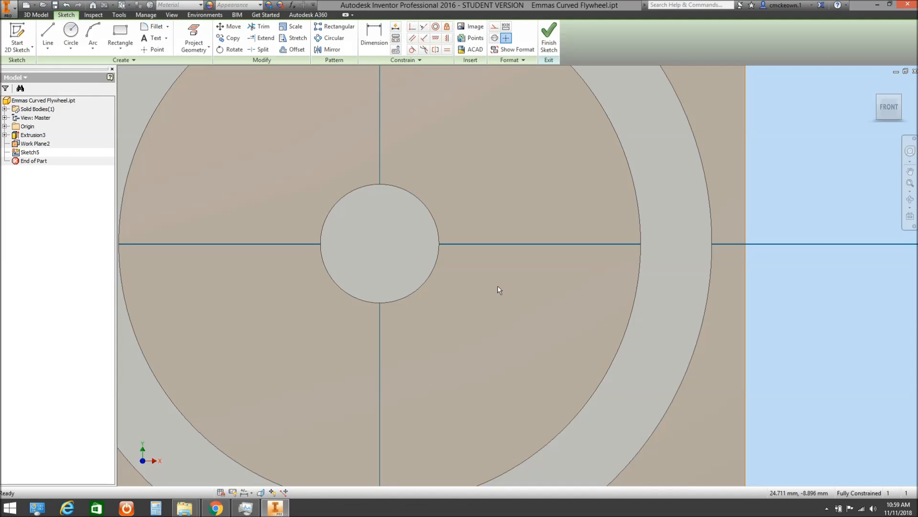
{"action": "left_click", "coordinate": [910, 199]}
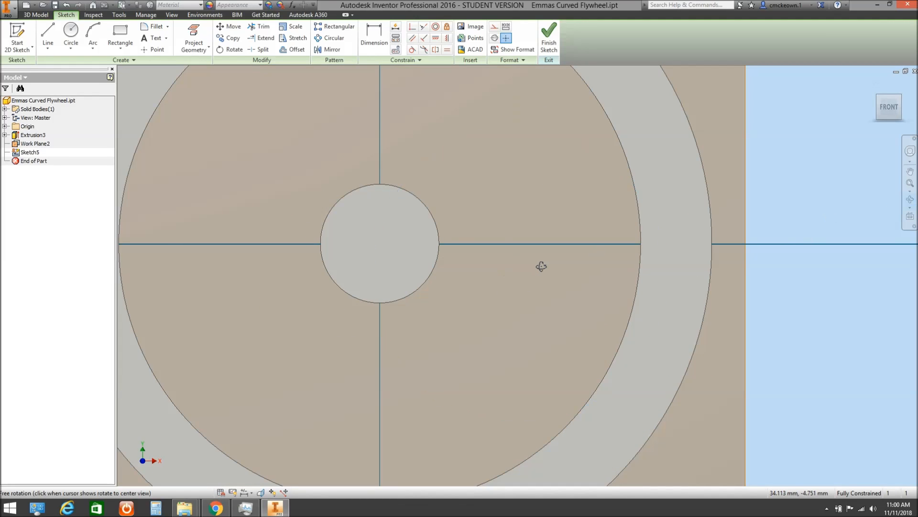
{"action": "left_click_drag", "start_coordinate": [542, 266], "coordinate": [524, 266]}
{"action": "right_click", "coordinate": [525, 267]}
{"action": "left_click", "coordinate": [476, 268]}
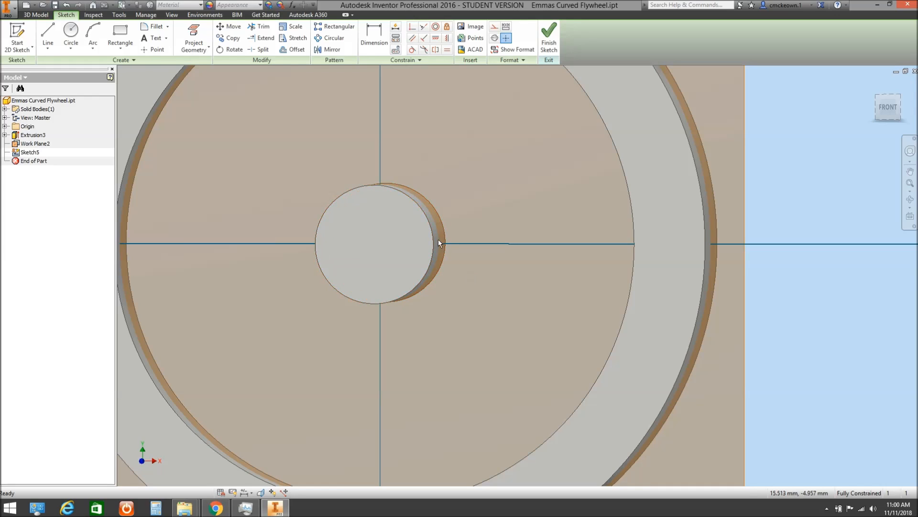
{"action": "left_click", "coordinate": [191, 36]}
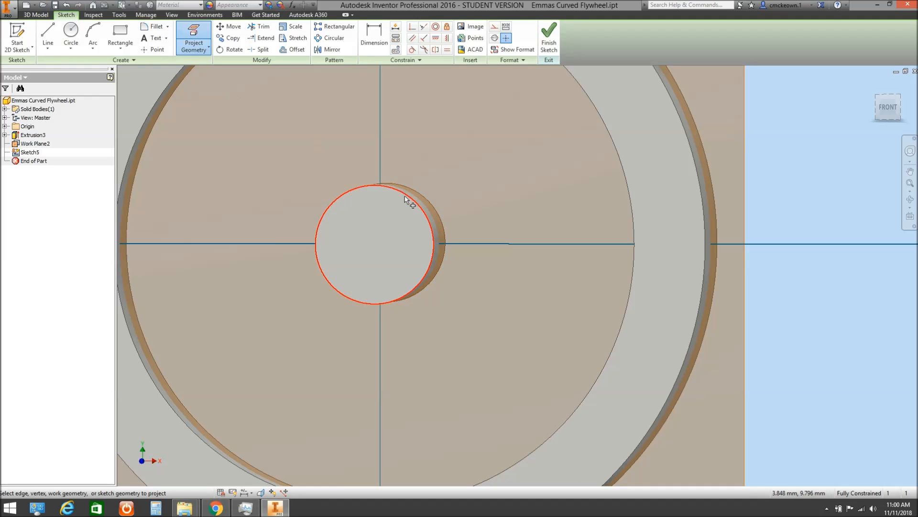
{"action": "left_click", "coordinate": [436, 201]}
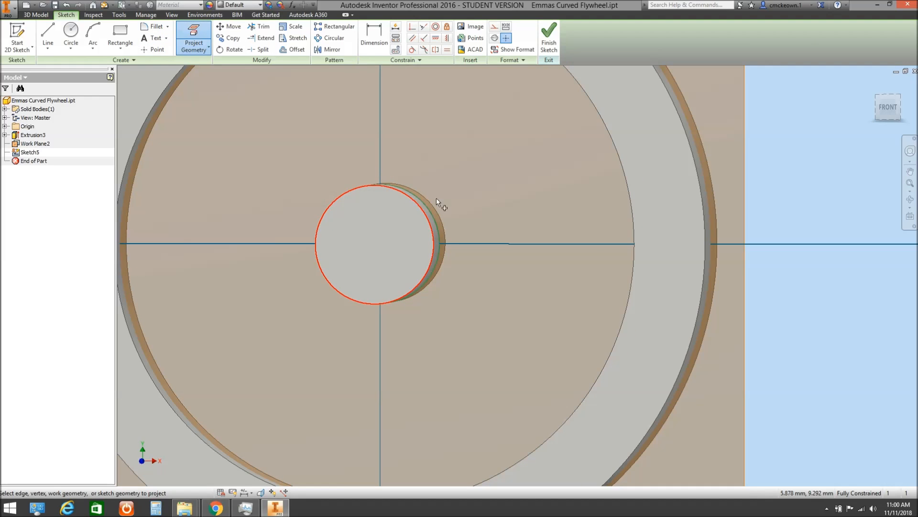
Project the inner cylindrical face of the outer ring into the mid-plane sketch.
{"action": "left_click", "coordinate": [911, 199]}
{"action": "left_click_drag", "start_coordinate": [588, 248], "coordinate": [650, 250]}
{"action": "right_click", "coordinate": [650, 250]}
{"action": "key", "text": "Escape"}
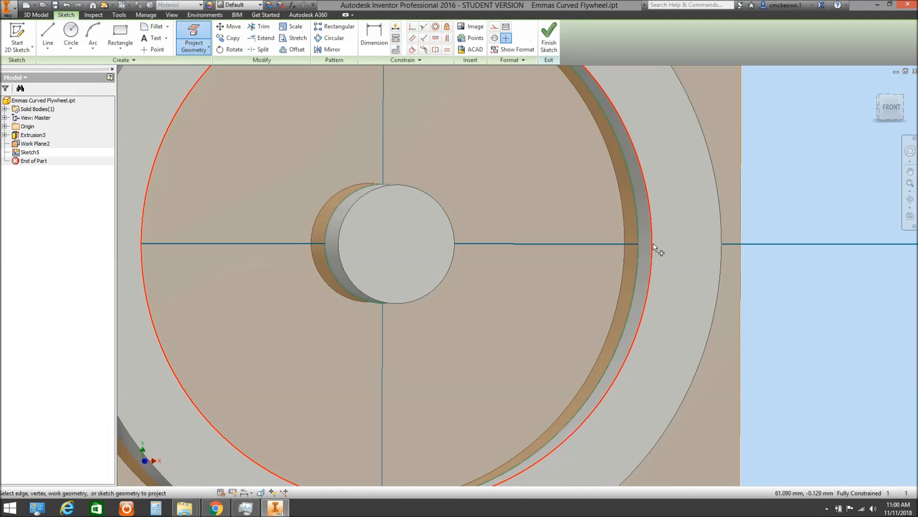
{"action": "left_click", "coordinate": [910, 199]}
{"action": "left_click_drag", "start_coordinate": [566, 261], "coordinate": [504, 268]}
{"action": "key", "text": "Escape"}
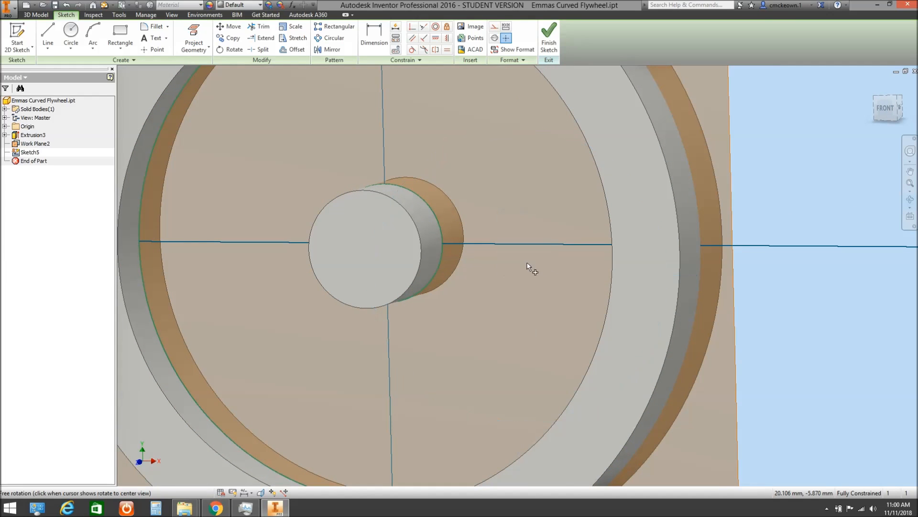
Place a sketch point on the projected hub circle, slightly above the horizontal axis.
{"action": "key", "text": "p"}
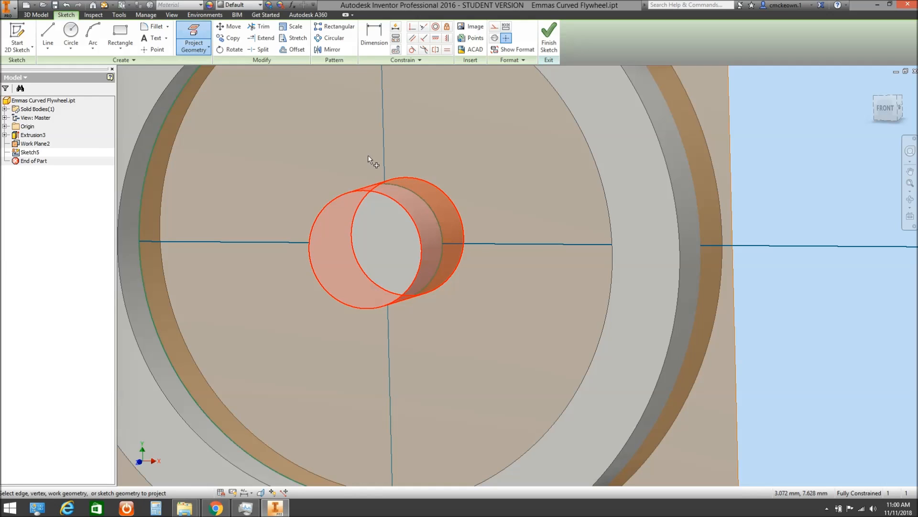
{"action": "left_click", "coordinate": [153, 51]}
{"action": "scroll", "coordinate": [405, 230], "scroll_direction": "up", "scroll_amount": 3}
{"action": "scroll", "coordinate": [406, 229], "scroll_direction": "up", "scroll_amount": 2}
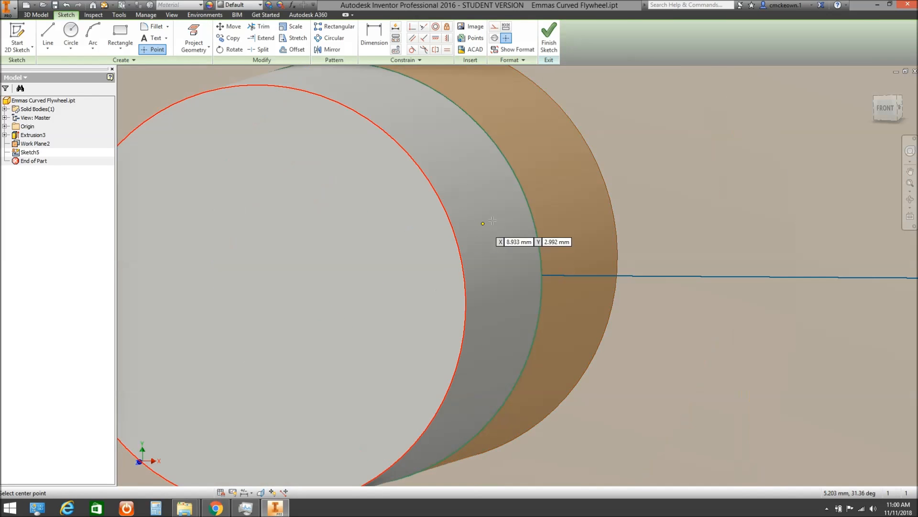
{"action": "right_click", "coordinate": [538, 235]}
{"action": "left_click", "coordinate": [571, 238]}
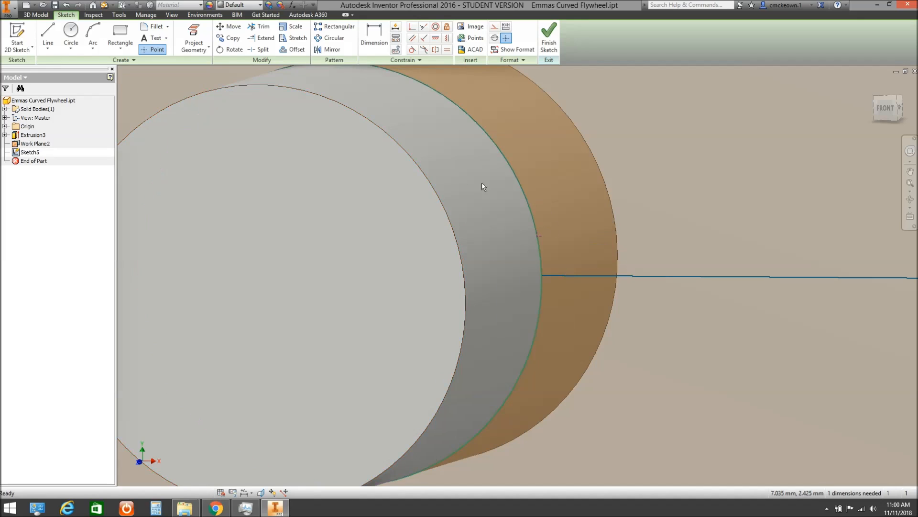
Place a sketch point on the projected inner circle of the outer ring, slightly above the horizontal axis.
{"action": "left_click", "coordinate": [158, 50]}
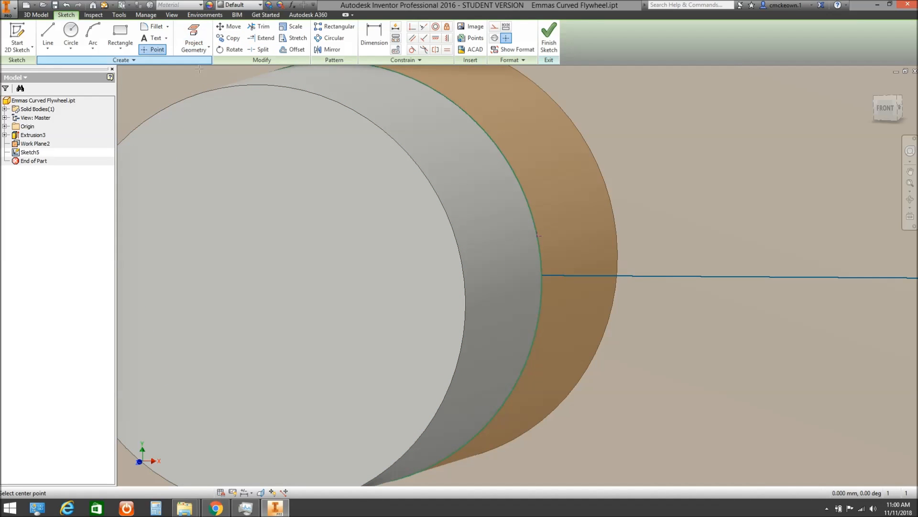
{"action": "scroll", "coordinate": [538, 236], "scroll_direction": "down", "scroll_amount": 3}
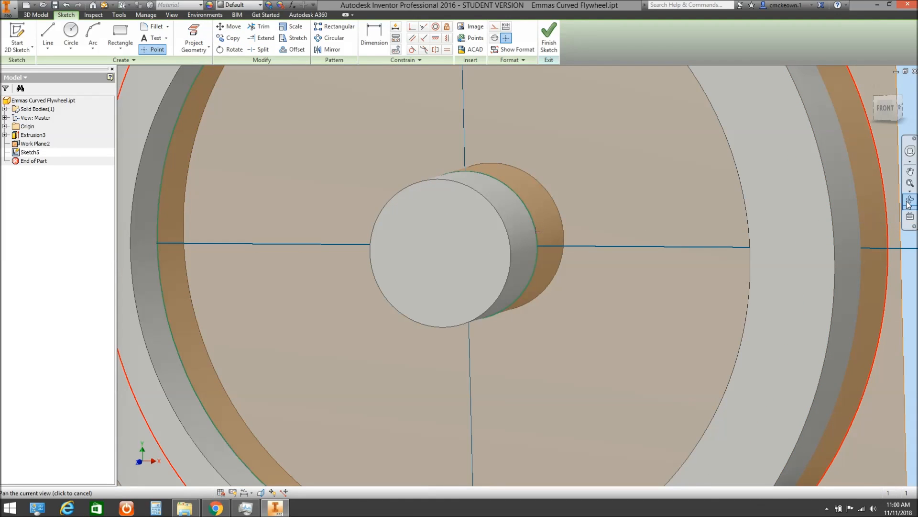
{"action": "left_click", "coordinate": [910, 199]}
{"action": "left_click_drag", "start_coordinate": [584, 250], "coordinate": [652, 244]}
{"action": "right_click", "coordinate": [652, 245]}
{"action": "left_click", "coordinate": [687, 238]}
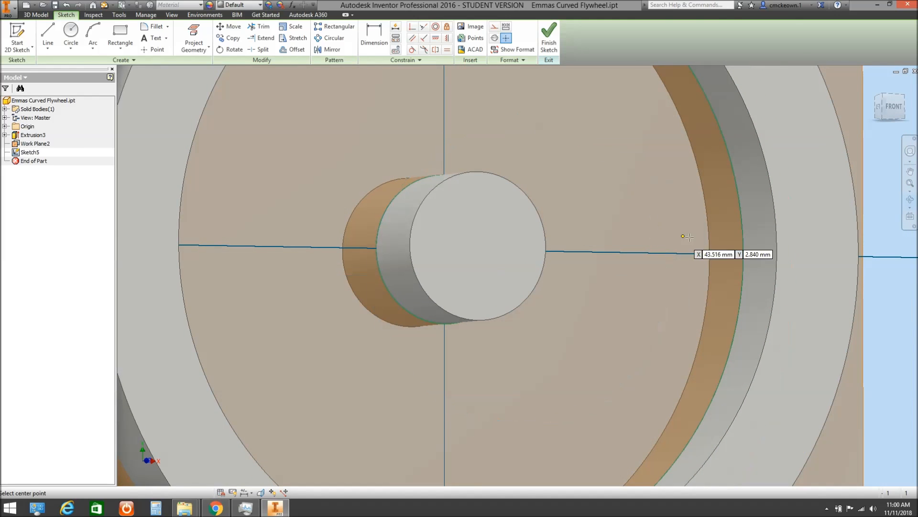
{"action": "scroll", "coordinate": [747, 230], "scroll_direction": "up", "scroll_amount": 3}
{"action": "right_click", "coordinate": [752, 222]}
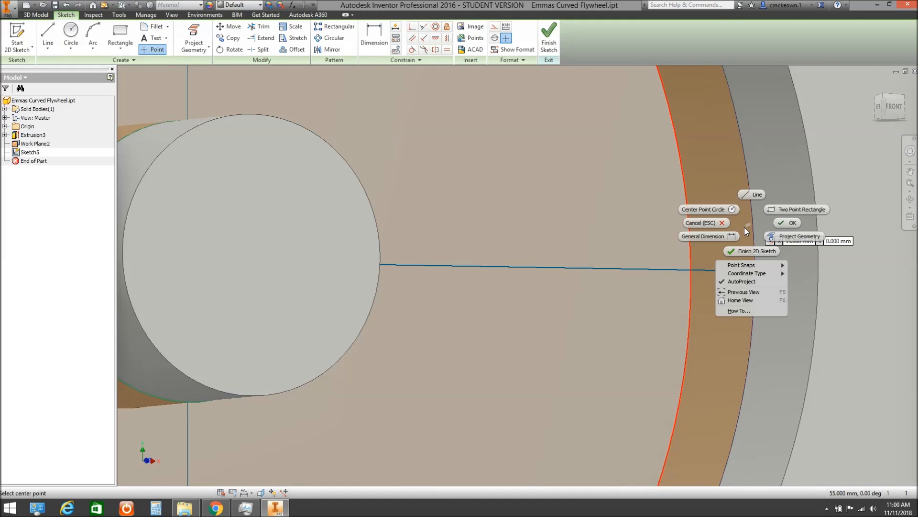
{"action": "left_click", "coordinate": [772, 226]}
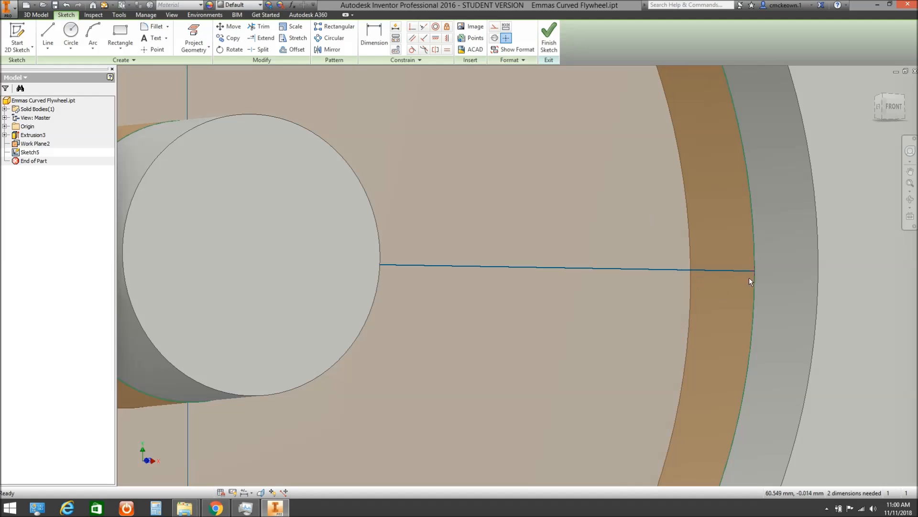
{"action": "left_click_drag", "start_coordinate": [755, 271], "coordinate": [744, 247]}
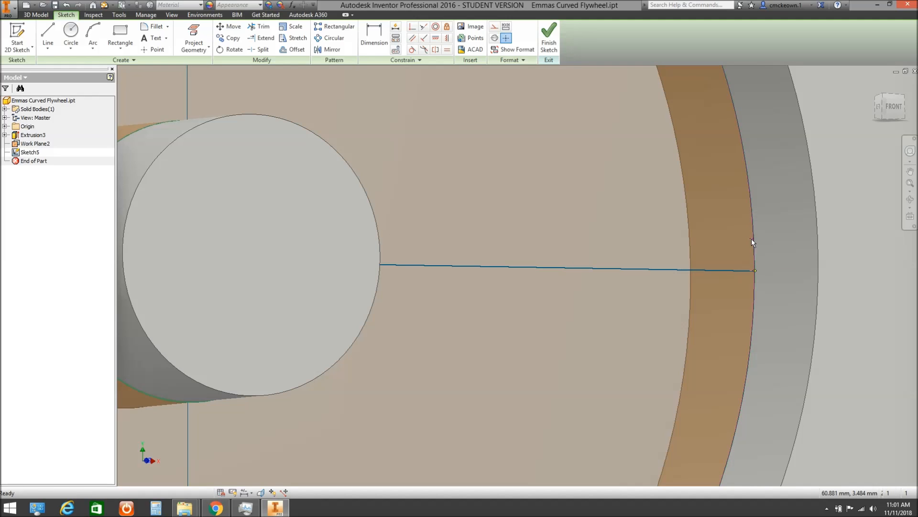
Apply a horizontal constraint between the sketch center and the point on the hub circle, viewing the sketch plane face-on.
{"action": "left_click", "coordinate": [910, 199]}
{"action": "left_click_drag", "start_coordinate": [582, 256], "coordinate": [486, 256]}
{"action": "right_click", "coordinate": [485, 256]}
{"action": "left_click", "coordinate": [511, 257]}
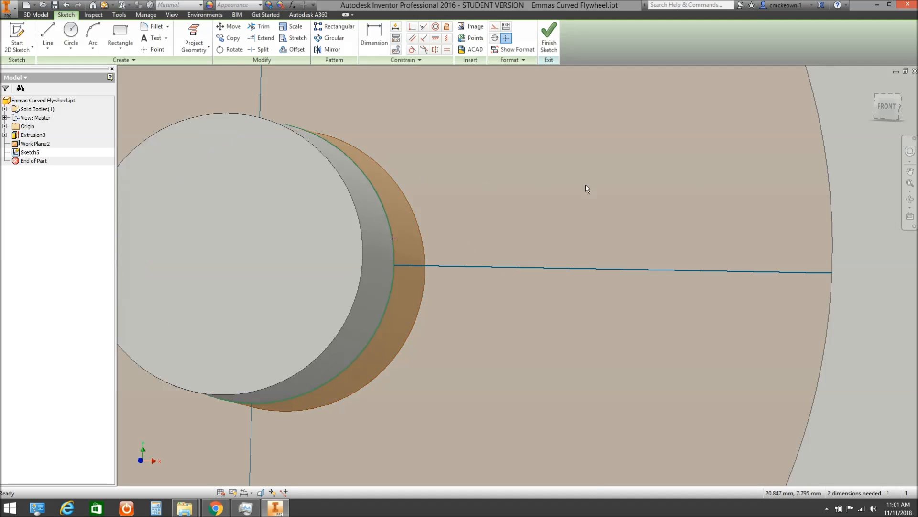
{"action": "left_click", "coordinate": [910, 199]}
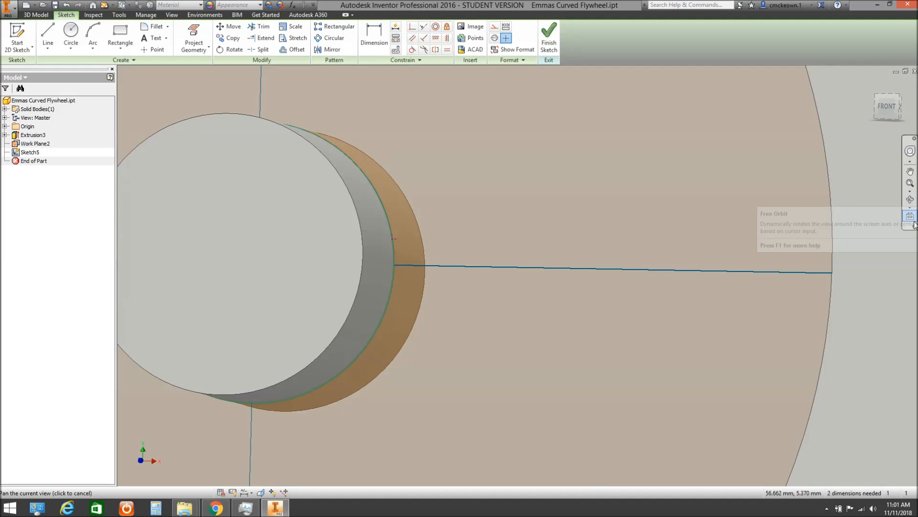
{"action": "key", "text": "Escape"}
{"action": "left_click", "coordinate": [909, 217]}
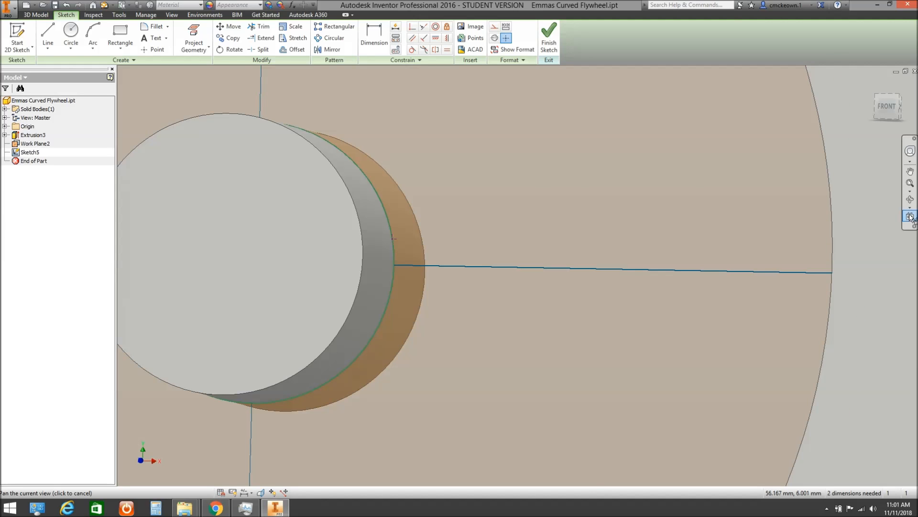
{"action": "left_click", "coordinate": [862, 208]}
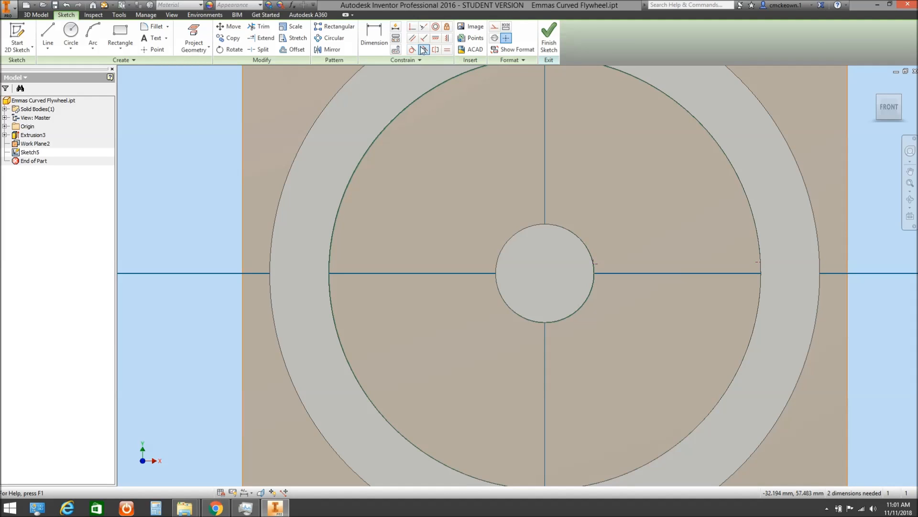
{"action": "left_click", "coordinate": [436, 39]}
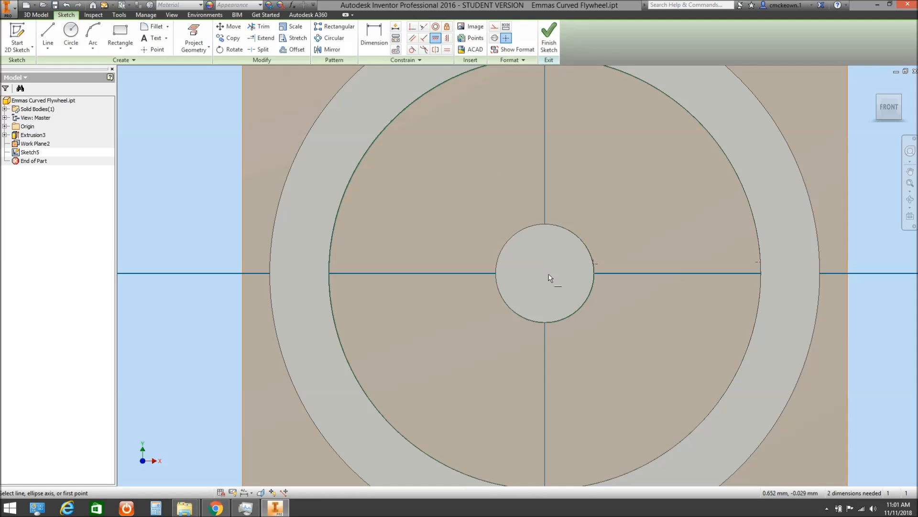
{"action": "left_click", "coordinate": [545, 273]}
{"action": "left_click", "coordinate": [593, 263]}
{"action": "right_click", "coordinate": [277, 108]}
{"action": "key", "text": "Escape"}
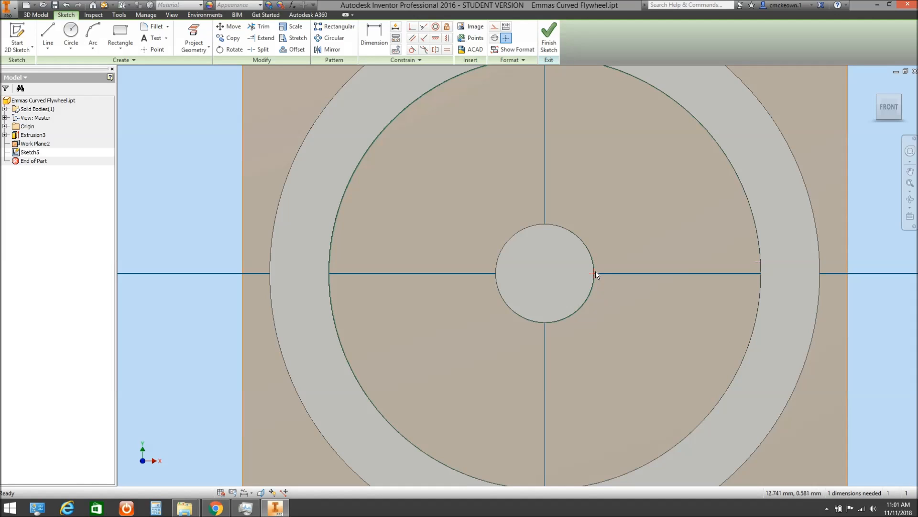
Apply a horizontal constraint between the sketch center and the point on the ring's inner circle.
{"action": "left_click", "coordinate": [435, 38]}
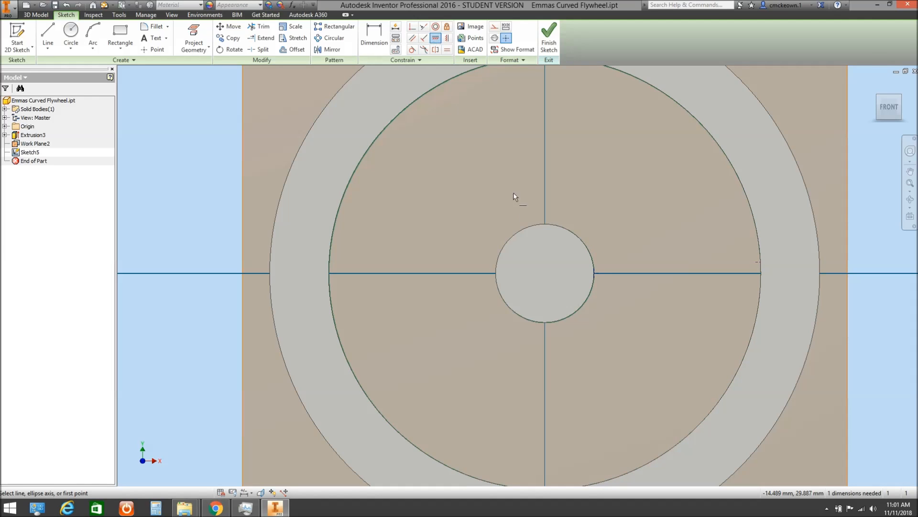
{"action": "left_click", "coordinate": [545, 273]}
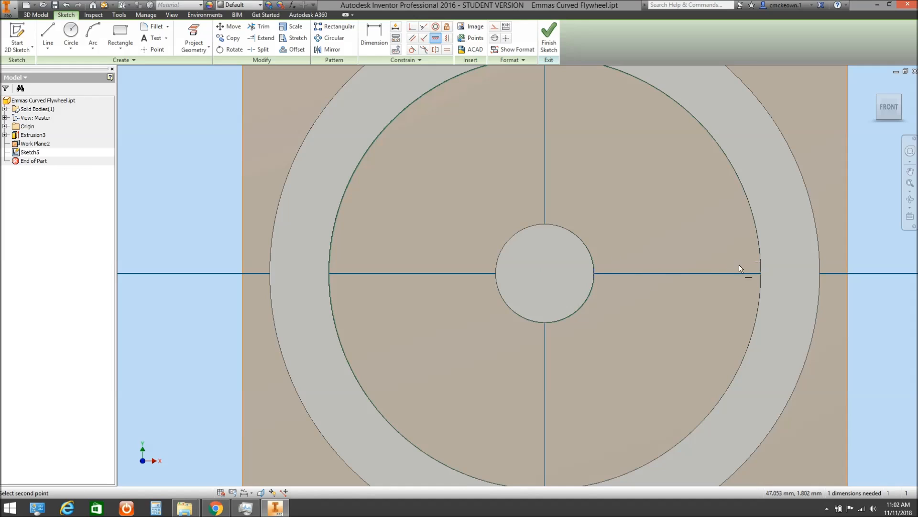
{"action": "left_click", "coordinate": [756, 263]}
{"action": "left_click", "coordinate": [761, 274]}
{"action": "left_click", "coordinate": [760, 274]}
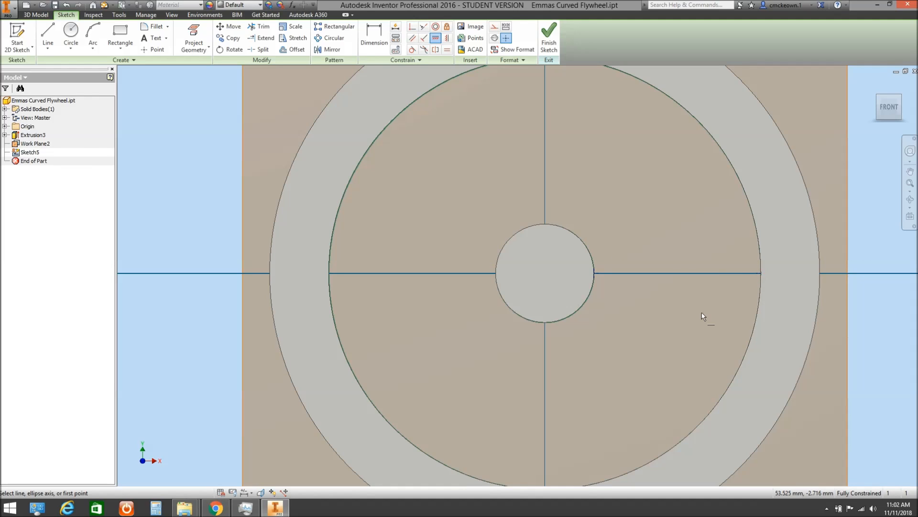
Draw an upward-bulging three-point arc with a 50 mm radius from the hub point to the ring point.
{"action": "middle_click_drag", "start_coordinate": [715, 308], "coordinate": [586, 306]}
{"action": "scroll", "coordinate": [593, 309], "scroll_direction": "up", "scroll_amount": 3}
{"action": "scroll", "coordinate": [594, 309], "scroll_direction": "down", "scroll_amount": 3}
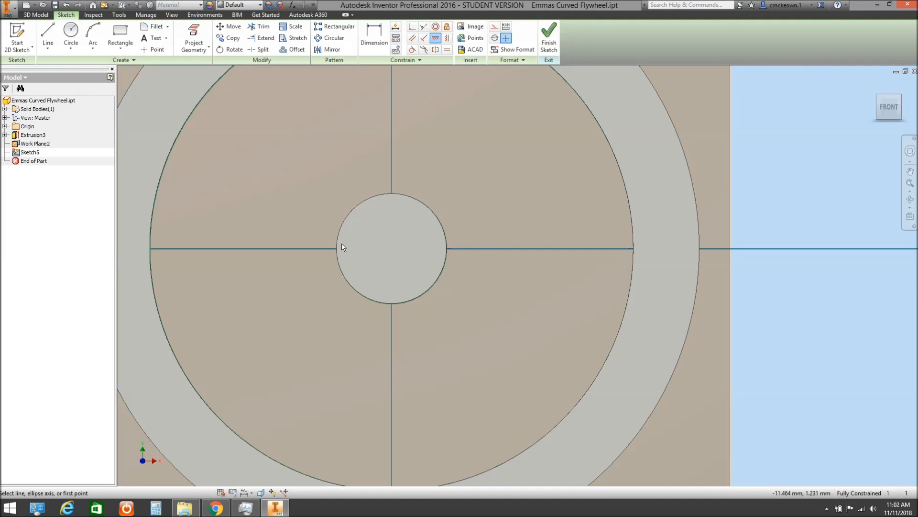
{"action": "left_click", "coordinate": [93, 37]}
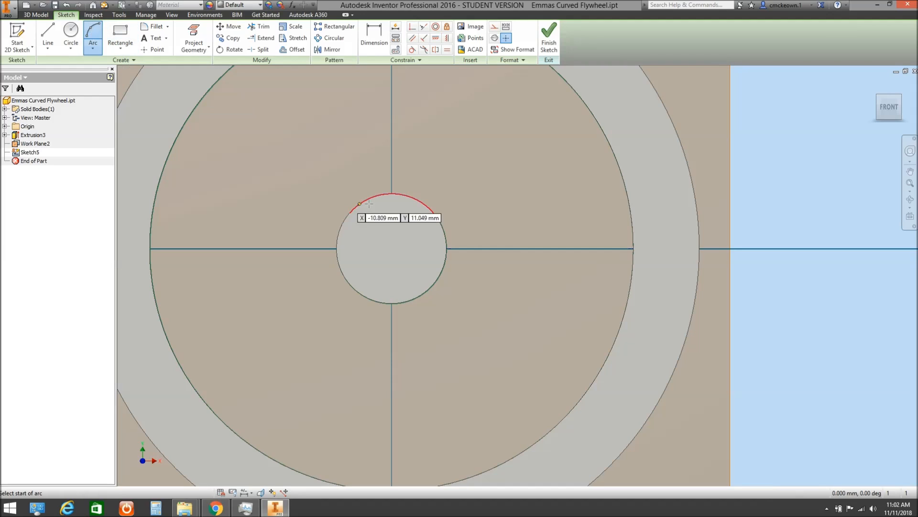
{"action": "left_click", "coordinate": [446, 247]}
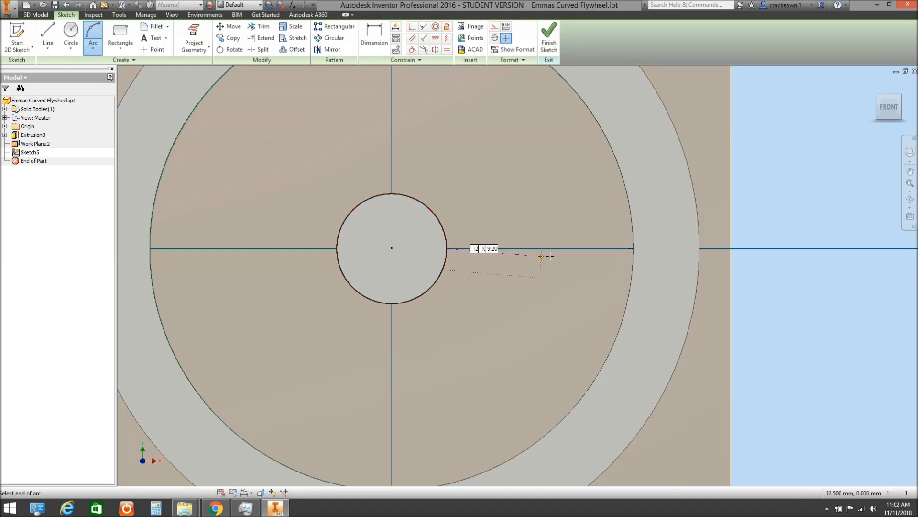
{"action": "left_click", "coordinate": [633, 248]}
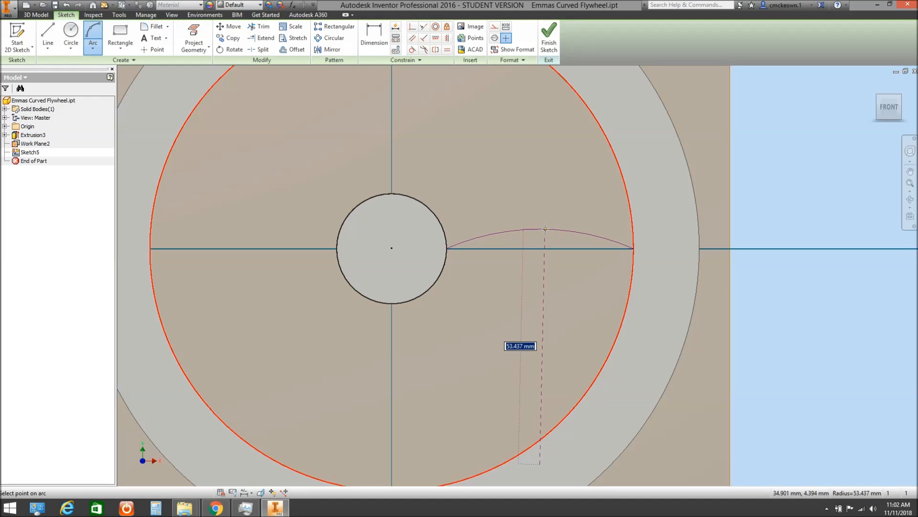
{"action": "type", "text": "50"}
{"action": "key", "text": "Return"}
{"action": "right_click", "coordinate": [544, 210]}
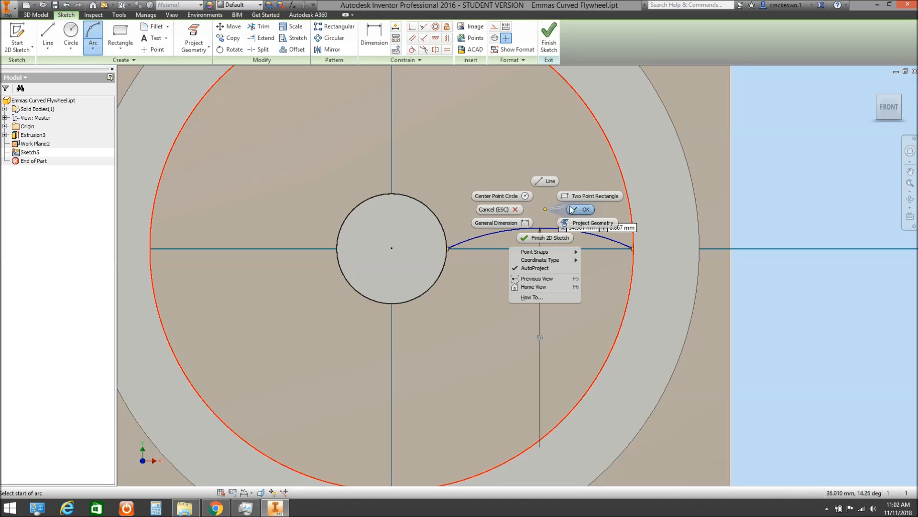
{"action": "left_click", "coordinate": [579, 210]}
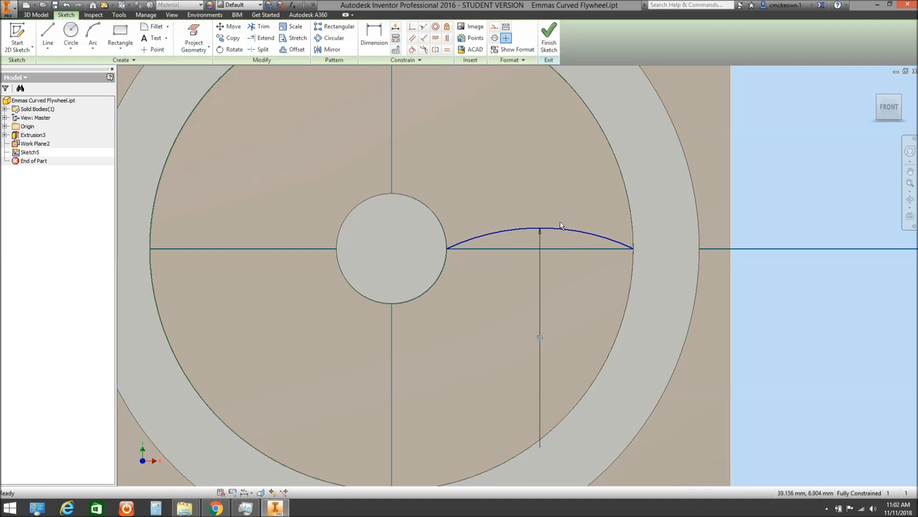
Offset the 50 mm radius arc upward and move the offset copy about 11 mm above the original.
{"action": "left_click", "coordinate": [517, 228]}
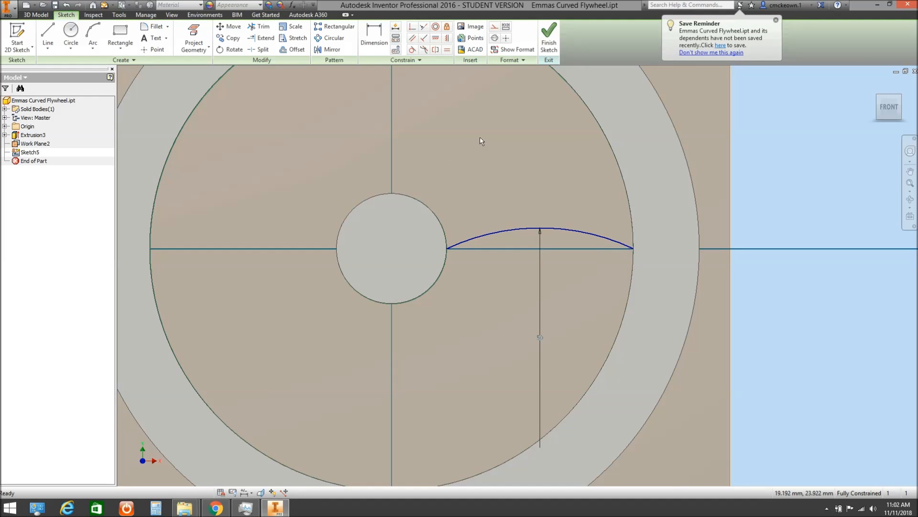
{"action": "key", "text": "Escape"}
{"action": "left_click", "coordinate": [293, 51]}
{"action": "left_click", "coordinate": [510, 228]}
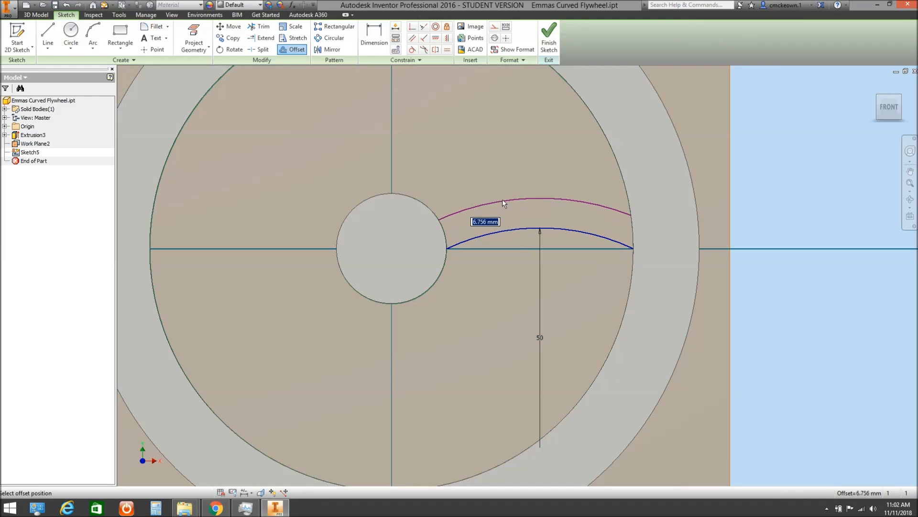
{"action": "right_click", "coordinate": [495, 185]}
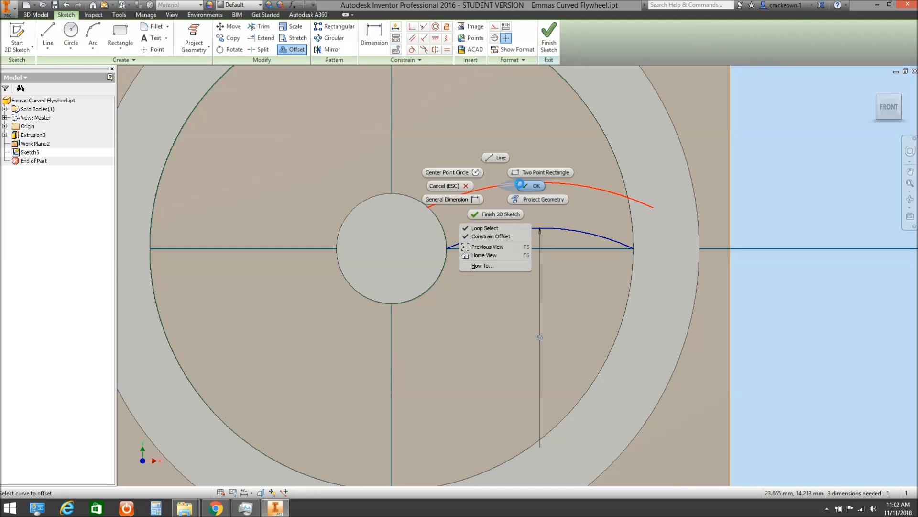
{"action": "left_click", "coordinate": [533, 186]}
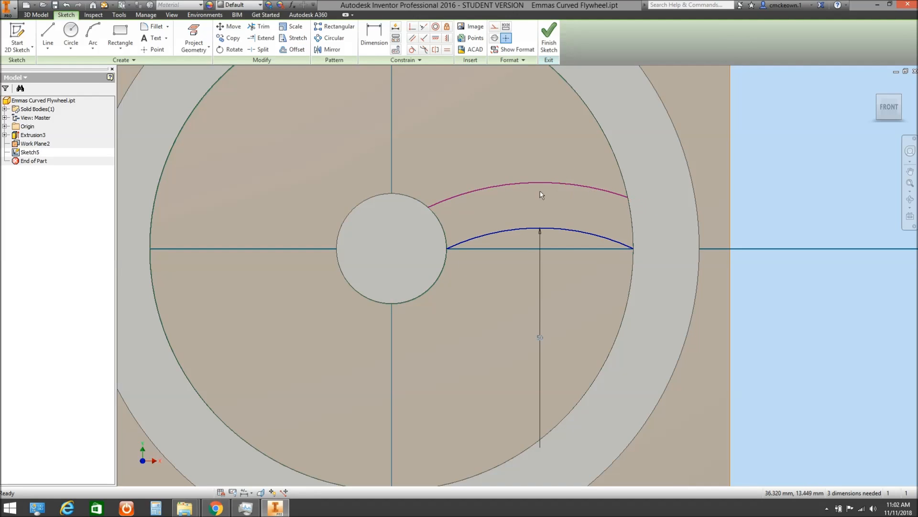
{"action": "left_click_drag", "start_coordinate": [501, 194], "coordinate": [474, 138], "text": "ctrl"}
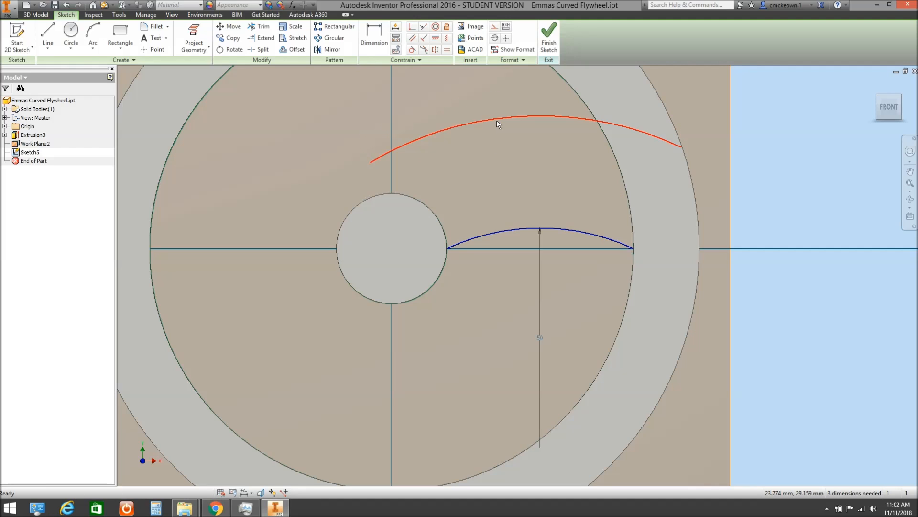
{"action": "mouse_move", "coordinate": [528, 205]}
{"action": "left_mouse_down"}
{"action": "mouse_move", "coordinate": [487, 140]}
{"action": "mouse_move", "coordinate": [541, 213]}
{"action": "mouse_move", "coordinate": [552, 190]}
{"action": "mouse_move", "coordinate": [531, 172]}
{"action": "mouse_move", "coordinate": [519, 139]}
{"action": "mouse_move", "coordinate": [550, 209]}
{"action": "mouse_move", "coordinate": [543, 192]}
{"action": "left_mouse_up"}
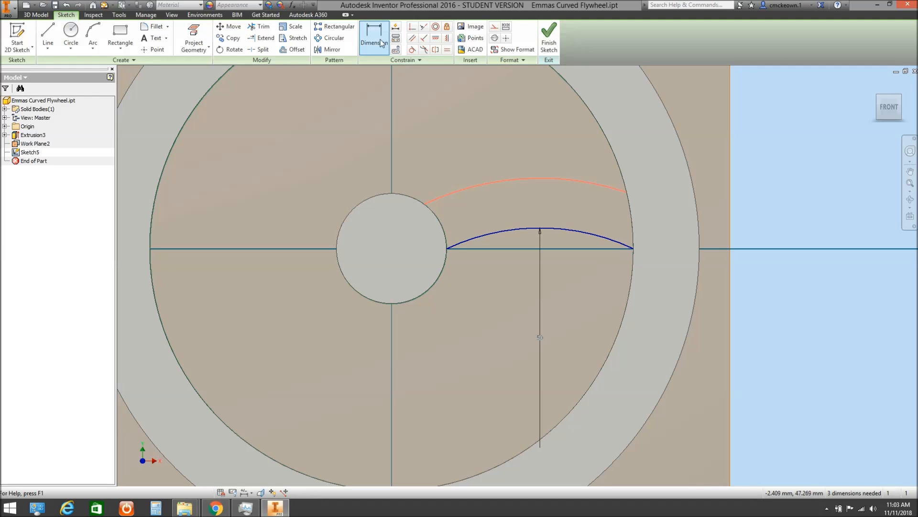
Dimension the spacing between the original and offset arcs and set it to a smaller value.
{"action": "key", "text": "d"}
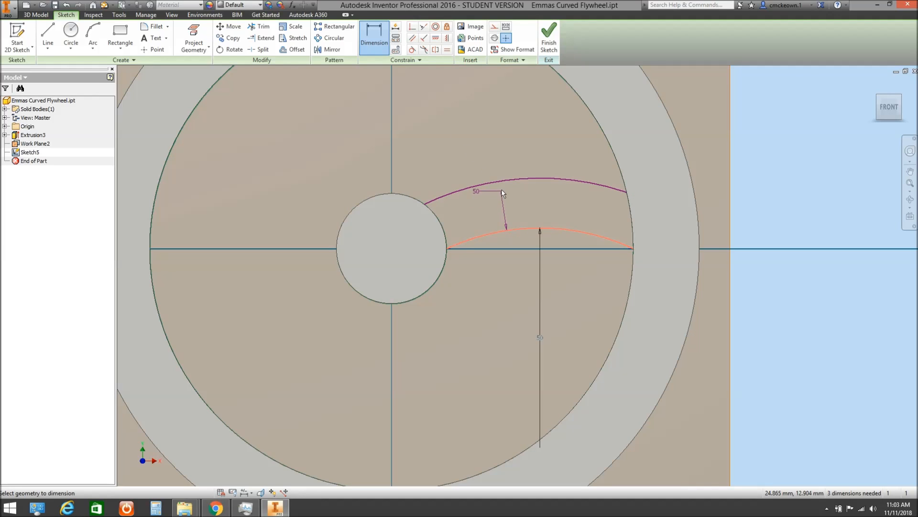
{"action": "left_click", "coordinate": [504, 182]}
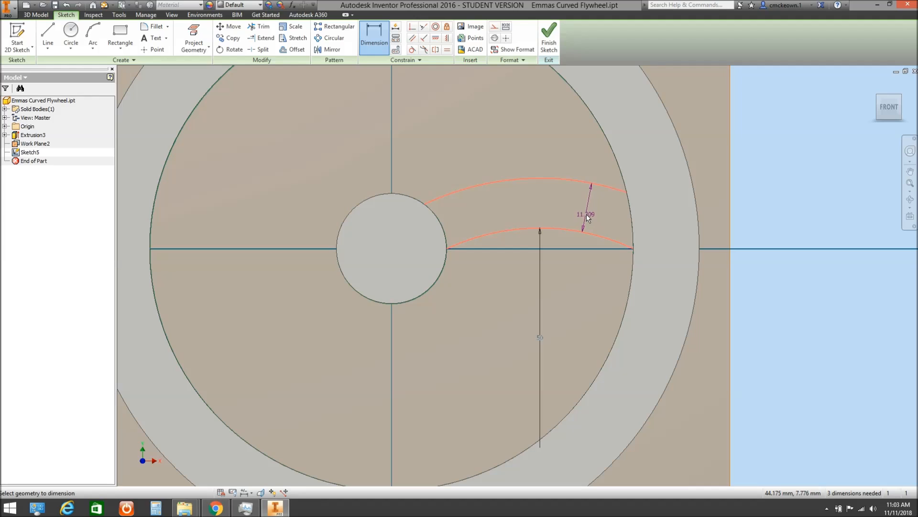
{"action": "left_click", "coordinate": [587, 213]}
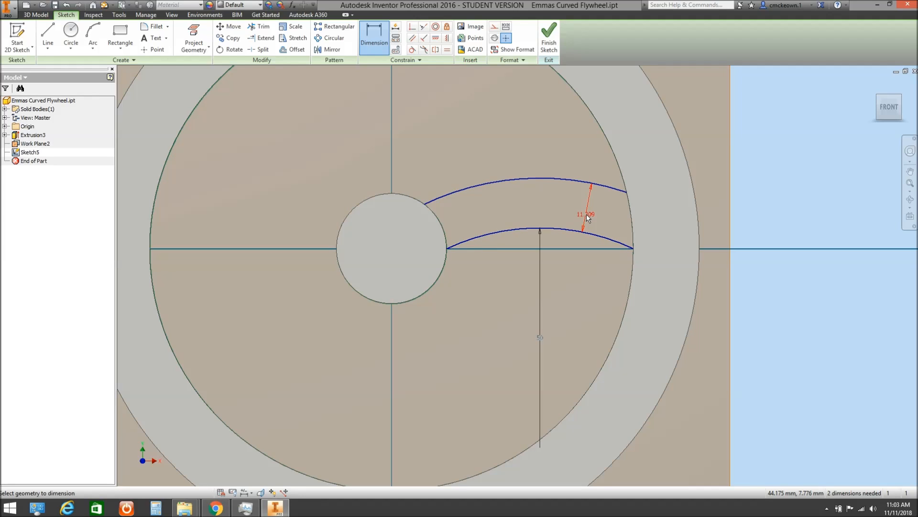
{"action": "left_click", "coordinate": [587, 214]}
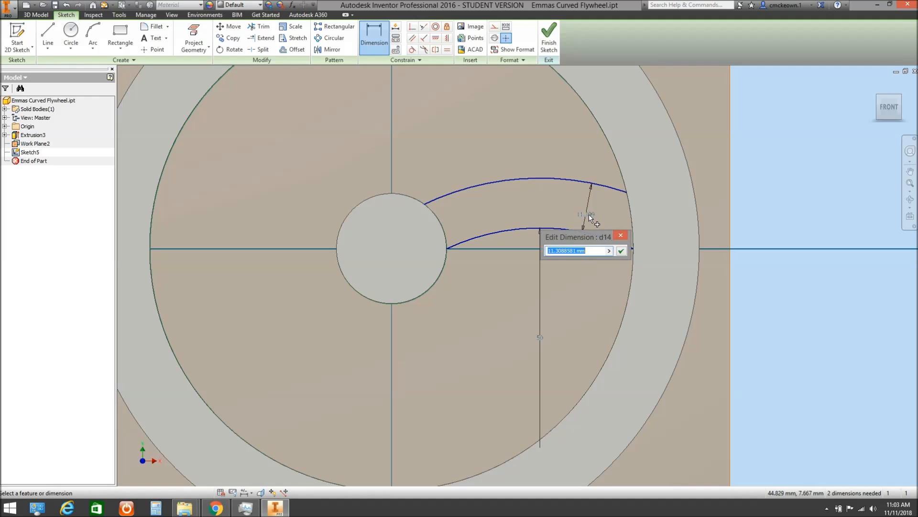
{"action": "type", "text": "5"}
{"action": "left_click", "coordinate": [621, 251]}
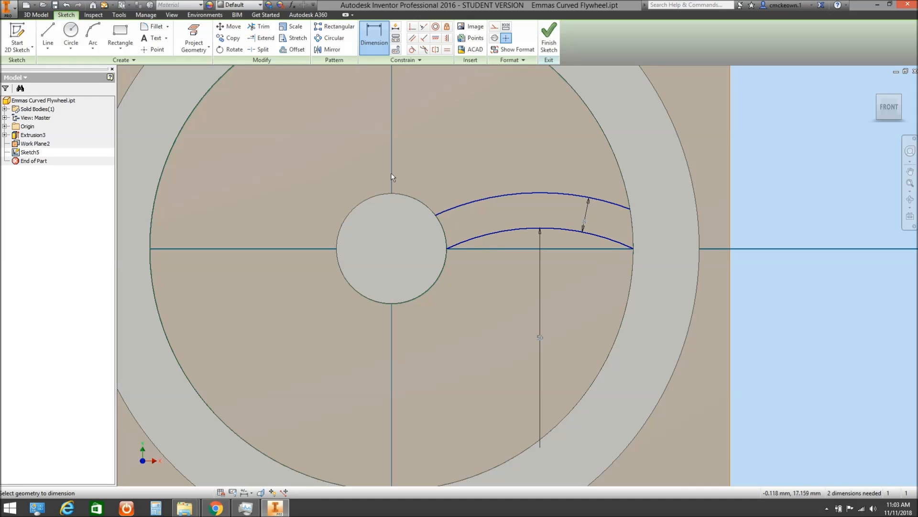
Draw a vertical line from the center of the 50 mm radius arc up through both arcs, ending just above the offset arc.
{"action": "left_click", "coordinate": [48, 36]}
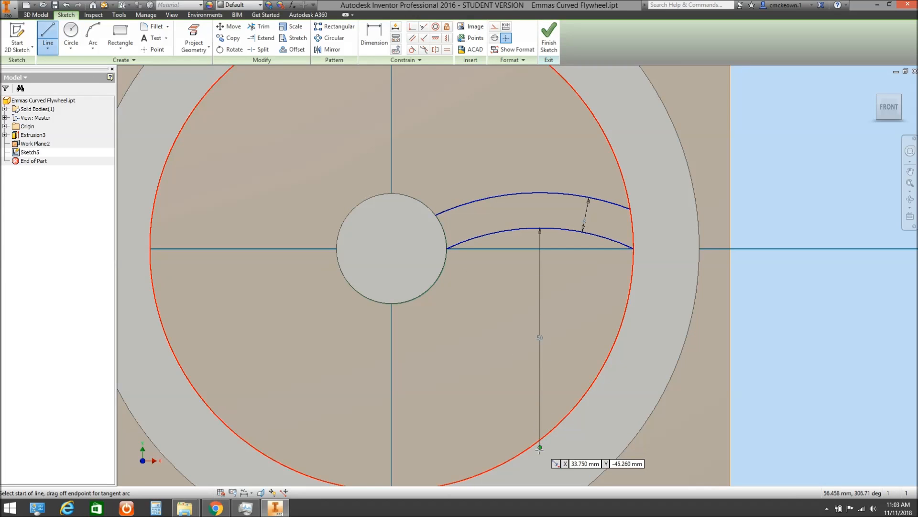
{"action": "left_click", "coordinate": [540, 448]}
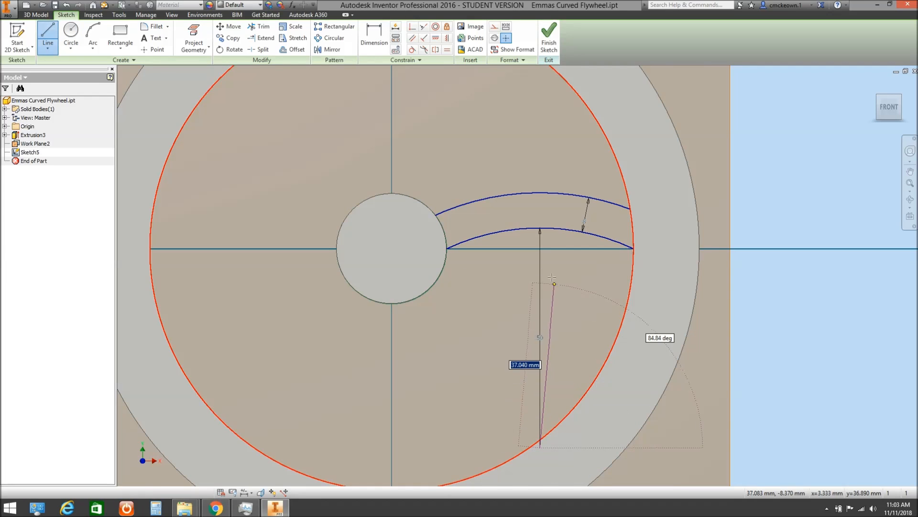
{"action": "left_click", "coordinate": [539, 176]}
{"action": "right_click", "coordinate": [557, 186]}
{"action": "left_click", "coordinate": [573, 175]}
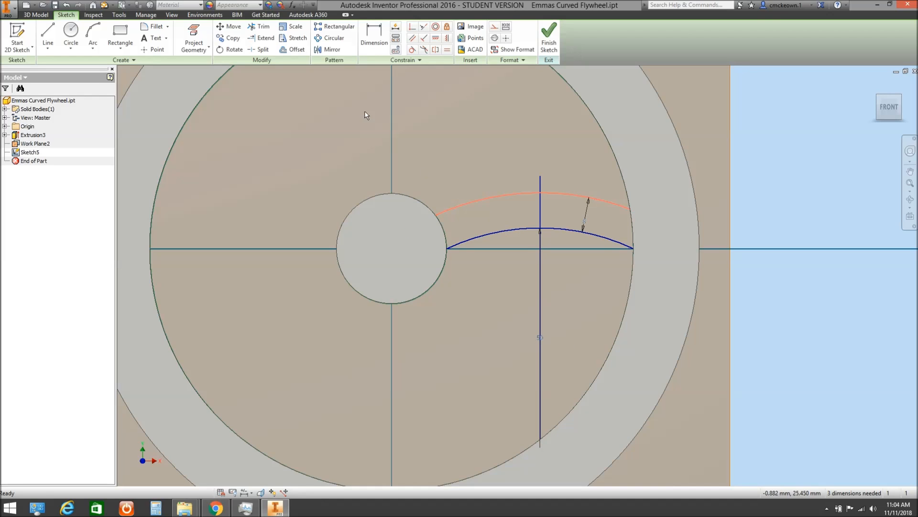
Trim the vertical line above the upper arc and below the lower arc, keeping only the segment between the two arcs.
{"action": "left_click", "coordinate": [259, 26]}
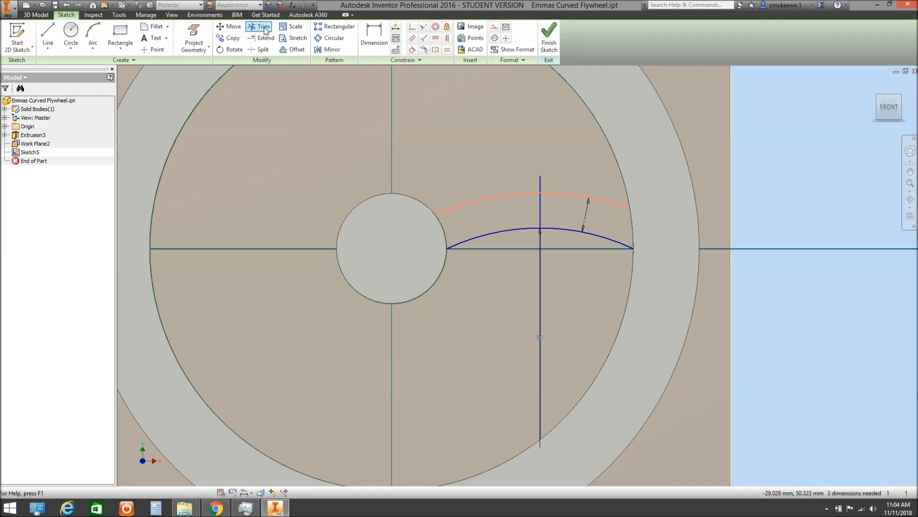
{"action": "left_click", "coordinate": [541, 184]}
{"action": "left_click", "coordinate": [541, 246]}
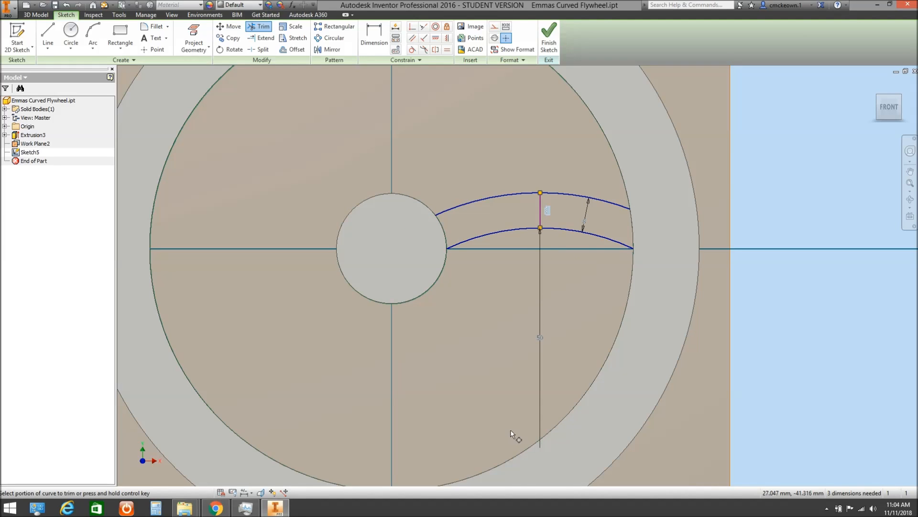
{"action": "right_click", "coordinate": [477, 401]}
{"action": "left_click", "coordinate": [505, 401]}
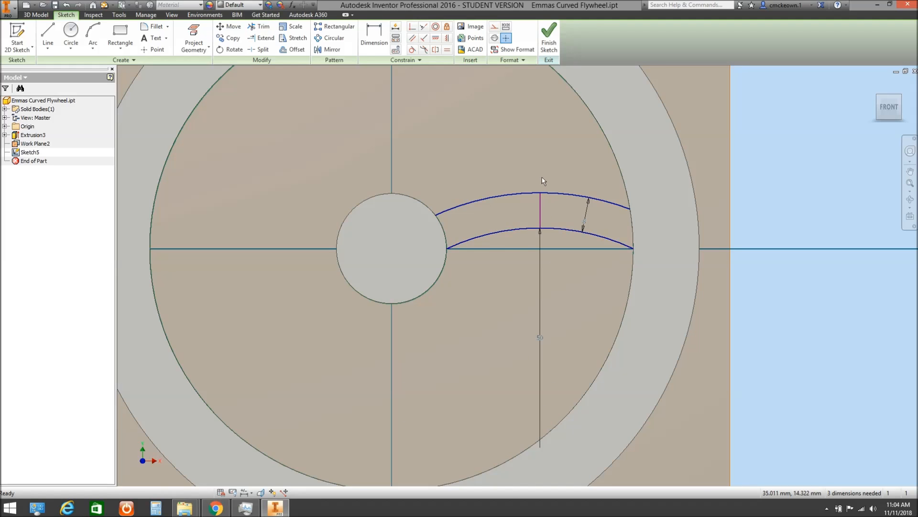
Shift the short vertical segment slightly sideways along the arcs, and undo the move.
{"action": "scroll", "coordinate": [540, 208], "scroll_direction": "up", "scroll_amount": 5}
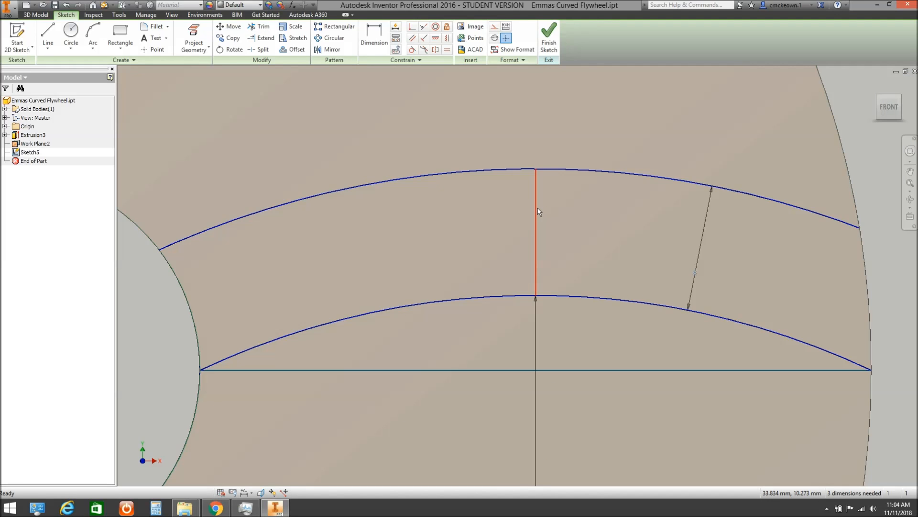
{"action": "mouse_move", "coordinate": [539, 210]}
{"action": "left_mouse_down"}
{"action": "mouse_move", "coordinate": [580, 204]}
{"action": "mouse_move", "coordinate": [584, 217]}
{"action": "mouse_move", "coordinate": [531, 217]}
{"action": "left_mouse_up"}
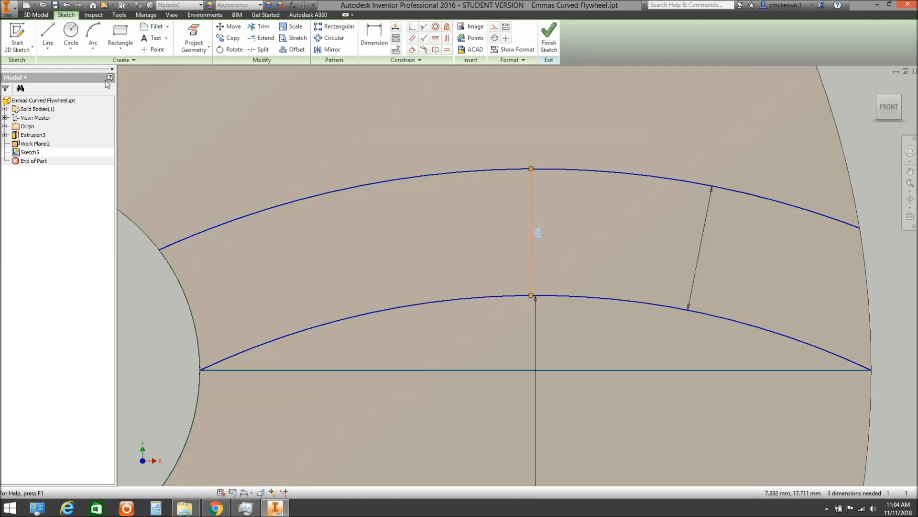
{"action": "left_click", "coordinate": [66, 5]}
{"action": "left_click", "coordinate": [68, 5]}
{"action": "scroll", "coordinate": [343, 220], "scroll_direction": "up", "scroll_amount": 5}
{"action": "middle_click_drag", "start_coordinate": [343, 224], "coordinate": [406, 237]}
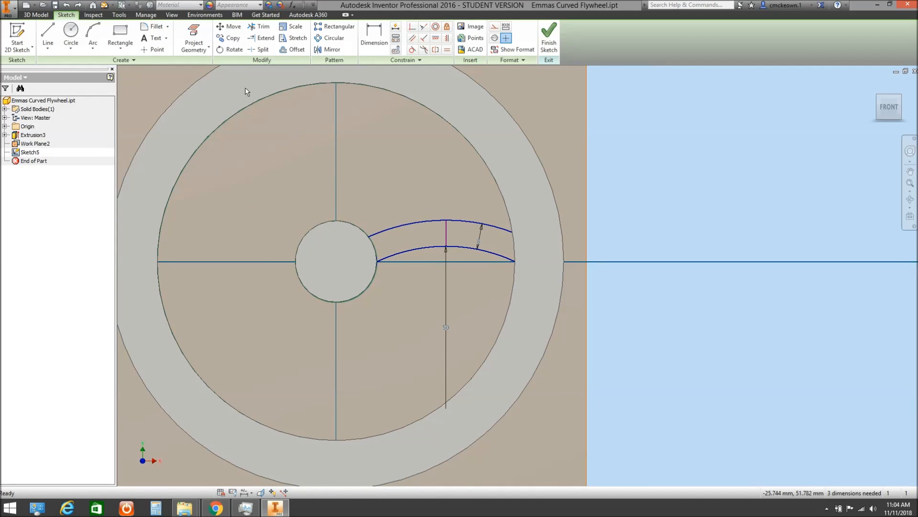
Dimension the horizontal distance from the hub center to the short vertical segment between the arcs.
{"action": "left_click", "coordinate": [375, 36]}
{"action": "left_click", "coordinate": [446, 228]}
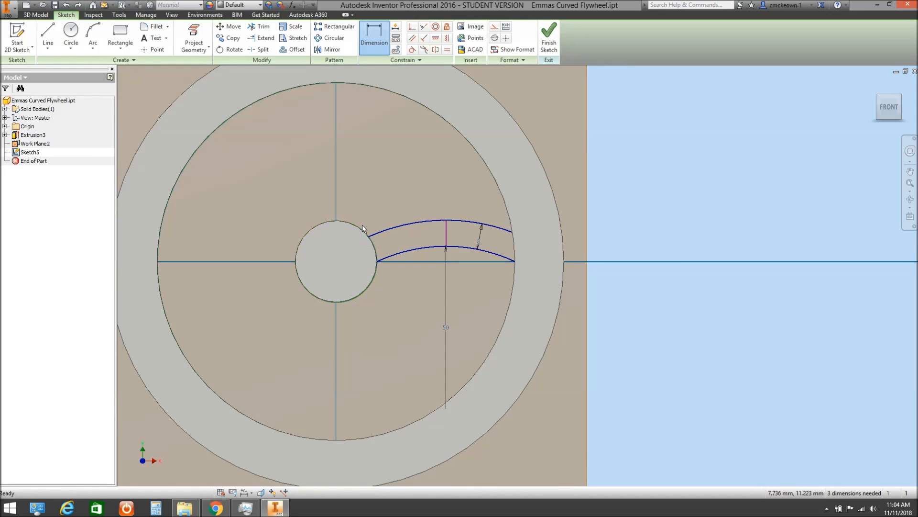
{"action": "key", "text": "Escape"}
{"action": "left_click", "coordinate": [378, 46]}
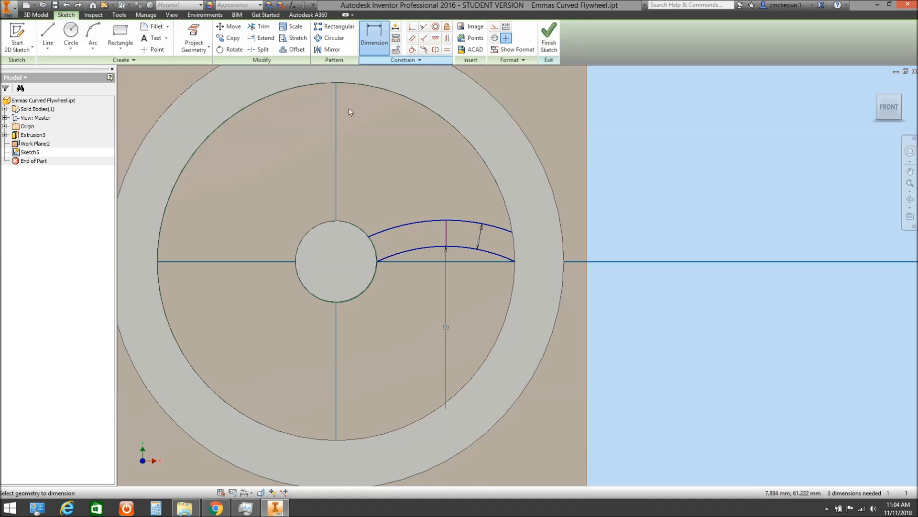
{"action": "left_click", "coordinate": [337, 262]}
{"action": "left_click", "coordinate": [446, 233]}
{"action": "left_click", "coordinate": [394, 176]}
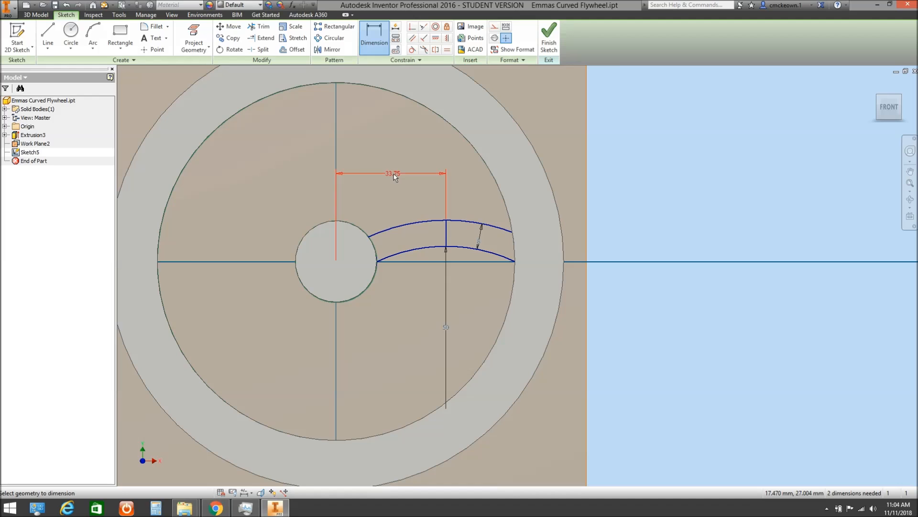
{"action": "right_click", "coordinate": [393, 176]}
{"action": "left_click", "coordinate": [417, 176]}
{"action": "scroll", "coordinate": [442, 239], "scroll_direction": "down", "scroll_amount": 5}
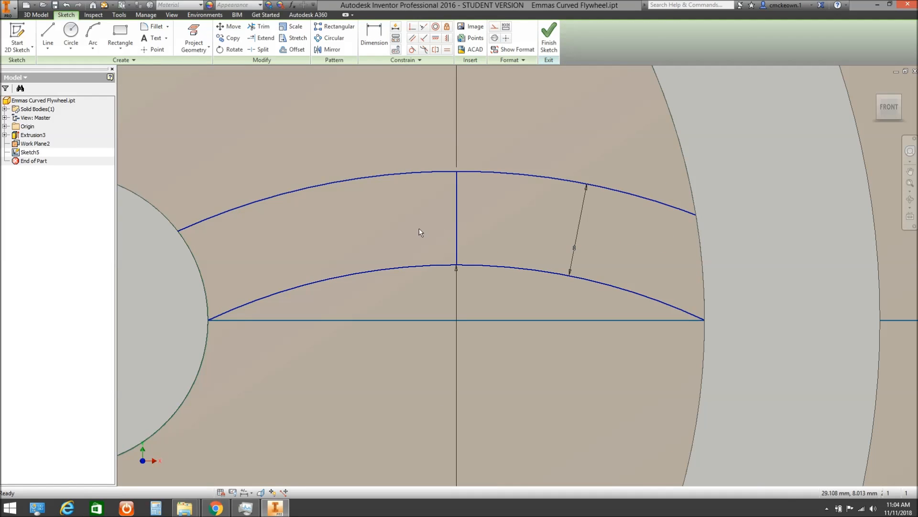
{"action": "left_click", "coordinate": [457, 230]}
{"action": "scroll", "coordinate": [483, 235], "scroll_direction": "up", "scroll_amount": 2}
{"action": "scroll", "coordinate": [483, 234], "scroll_direction": "up", "scroll_amount": 3}
{"action": "left_click", "coordinate": [526, 208]}
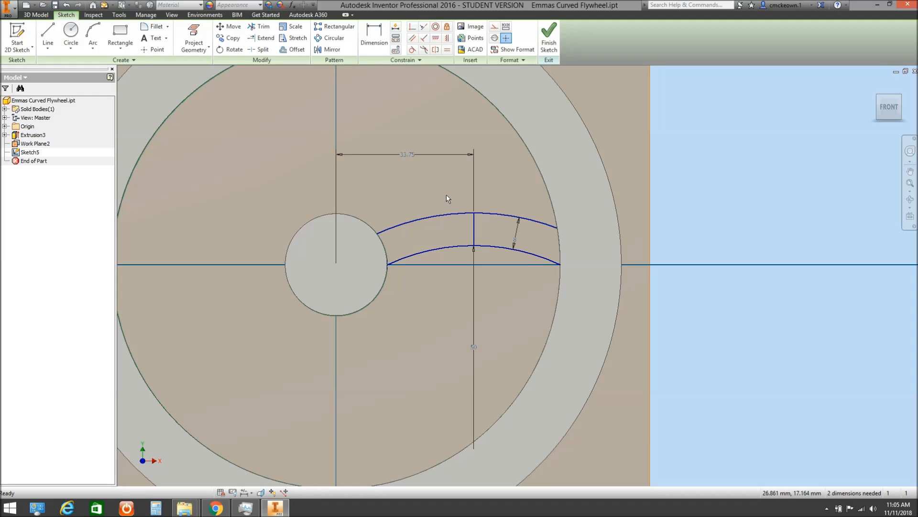
{"action": "key", "text": "e"}
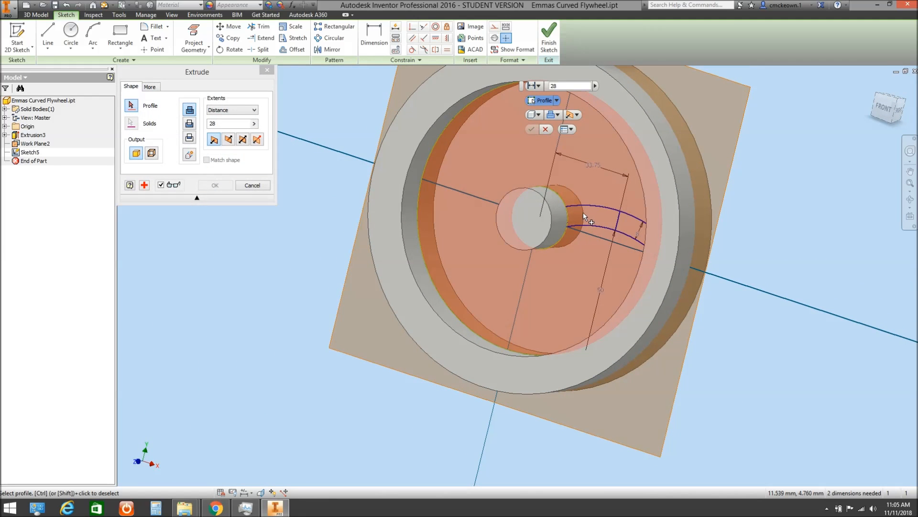
{"action": "key", "text": "Escape"}
{"action": "scroll", "coordinate": [555, 210], "scroll_direction": "down", "scroll_amount": 5}
{"action": "scroll", "coordinate": [554, 213], "scroll_direction": "up", "scroll_amount": 8}
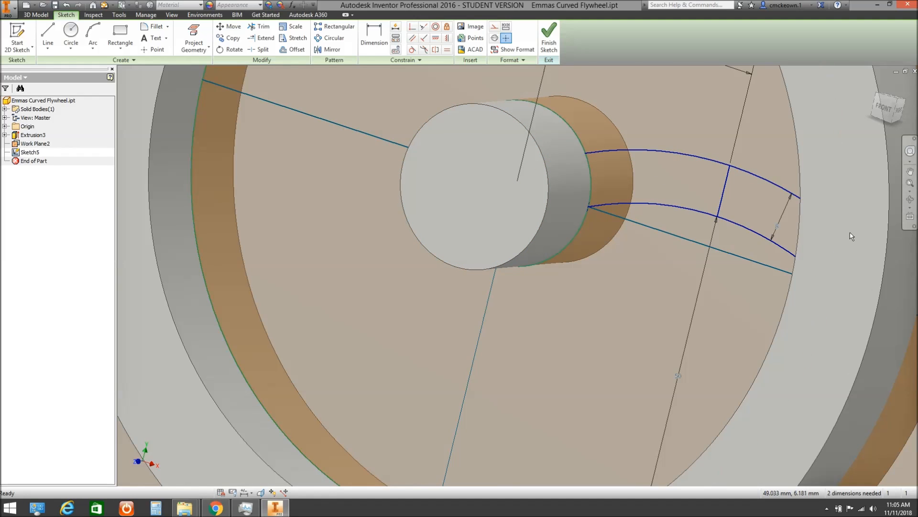
Examine the spoke sketch between the hub and the outer ring from a tilted viewing angle.
{"action": "left_click", "coordinate": [910, 199]}
{"action": "left_click_drag", "start_coordinate": [620, 244], "coordinate": [695, 193]}
{"action": "right_click", "coordinate": [695, 193]}
{"action": "left_click", "coordinate": [717, 192]}
{"action": "middle_click_drag", "start_coordinate": [722, 222], "coordinate": [635, 240]}
{"action": "right_click_drag", "start_coordinate": [635, 240], "coordinate": [539, 249]}
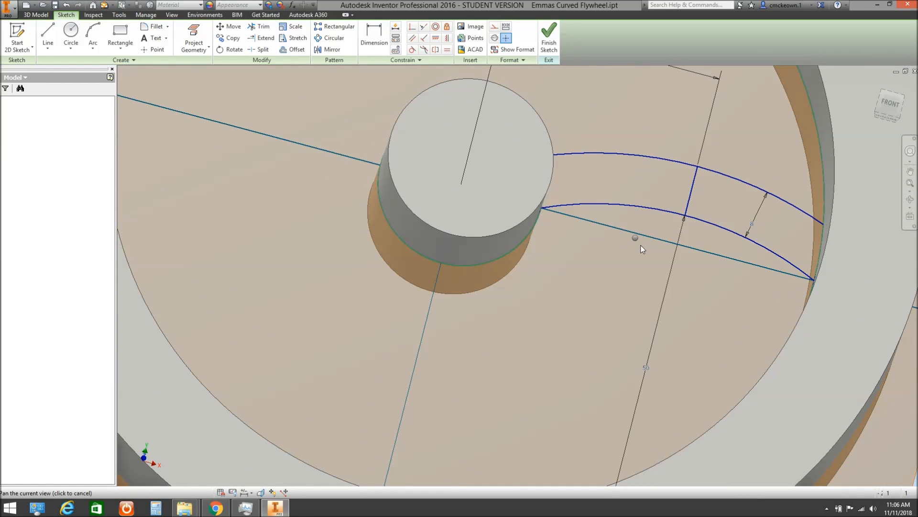
{"action": "middle_click_drag", "start_coordinate": [635, 238], "coordinate": [641, 244]}
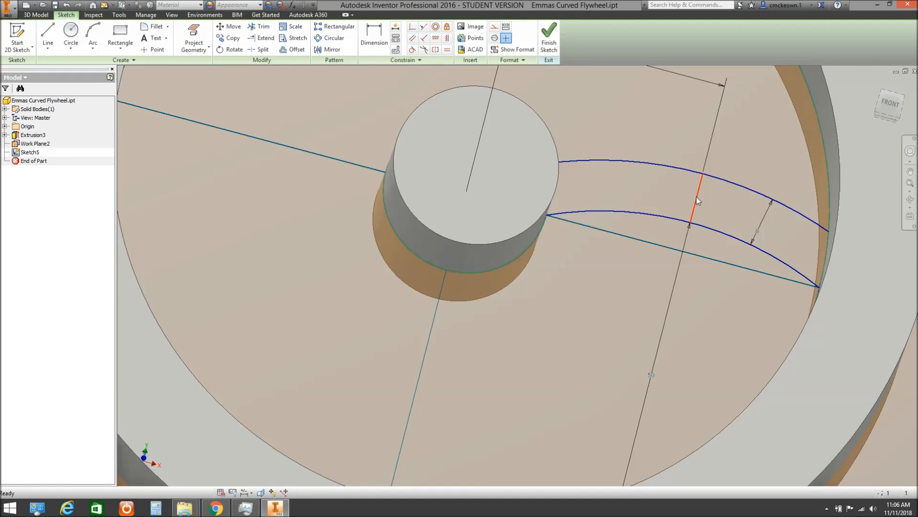
{"action": "left_click", "coordinate": [694, 214]}
{"action": "scroll", "coordinate": [789, 220], "scroll_direction": "up", "scroll_amount": 3}
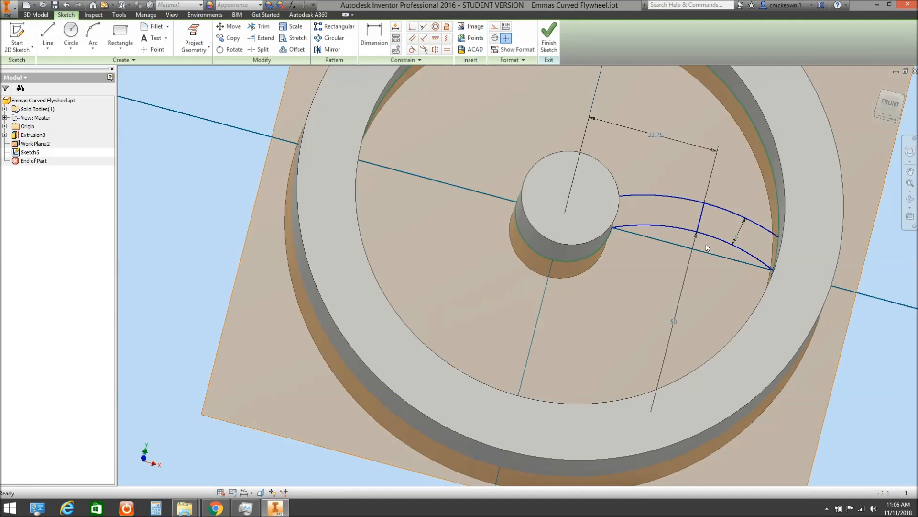
{"action": "scroll", "coordinate": [596, 293], "scroll_direction": "down", "scroll_amount": 2}
{"action": "scroll", "coordinate": [595, 293], "scroll_direction": "down", "scroll_amount": 3}
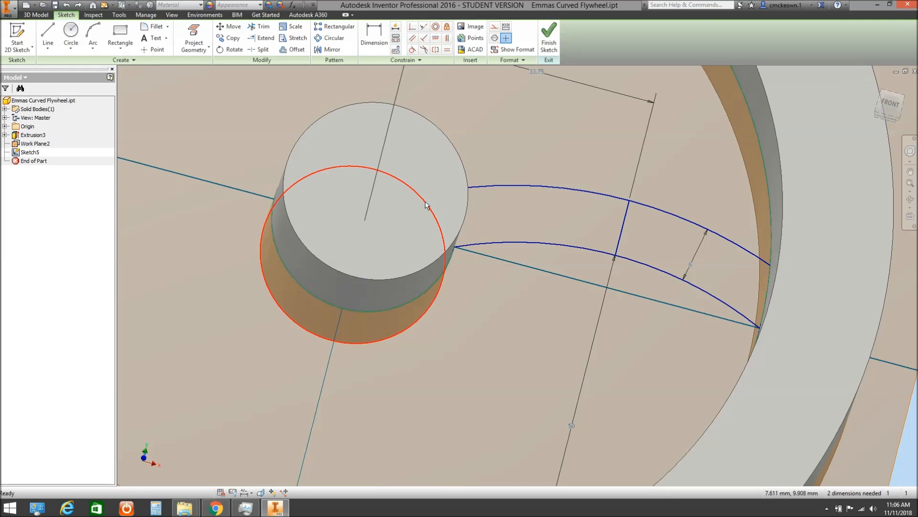
{"action": "left_click", "coordinate": [910, 200]}
{"action": "key", "text": "Escape"}
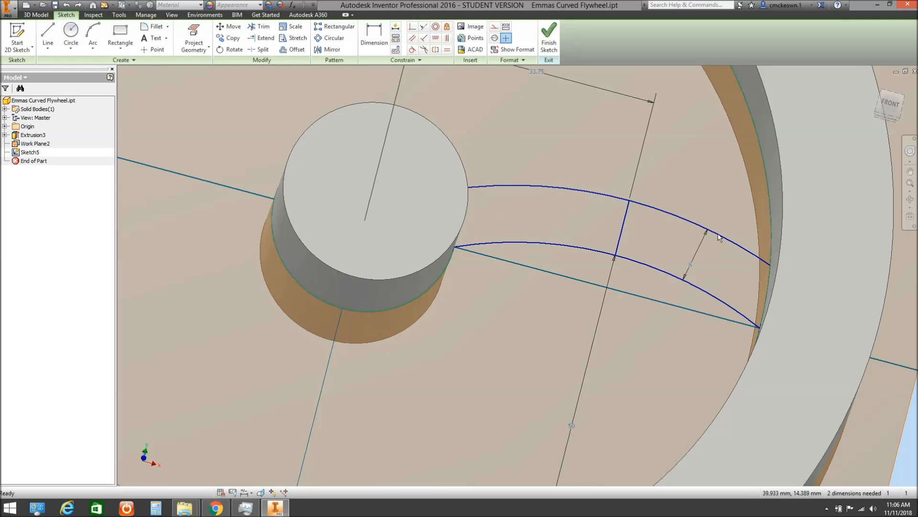
Offset the lower spoke arc upward to place a third arc about 3.6 mm above it, between the existing two.
{"action": "left_click", "coordinate": [912, 216]}
{"action": "left_click", "coordinate": [387, 237]}
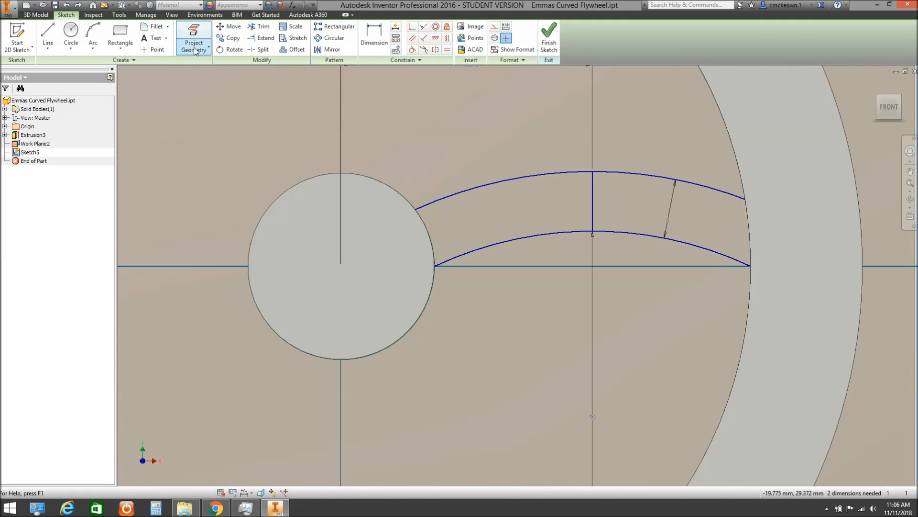
{"action": "left_click", "coordinate": [292, 49]}
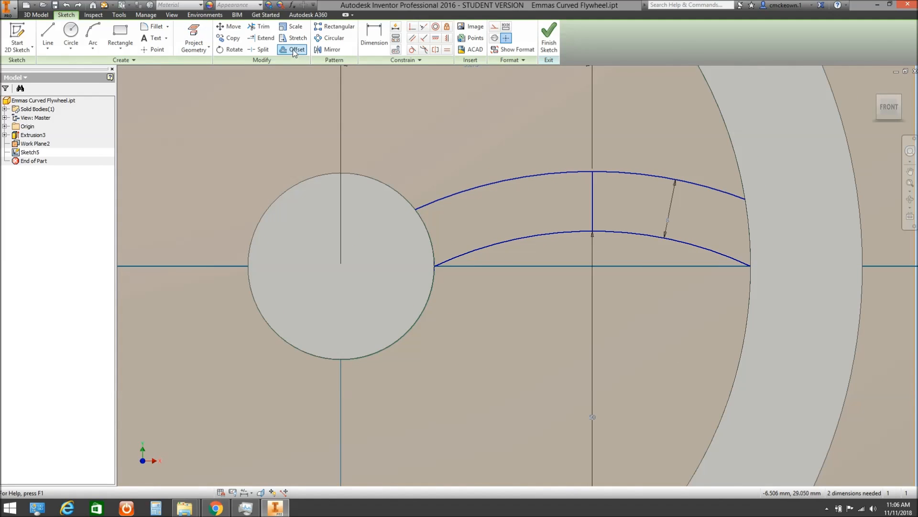
{"action": "left_click", "coordinate": [548, 235]}
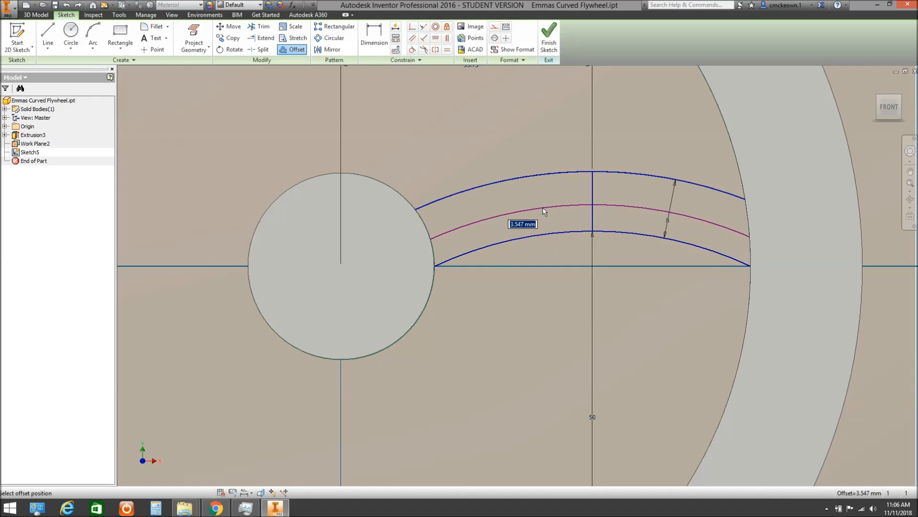
{"action": "right_click", "coordinate": [543, 210]}
{"action": "left_click", "coordinate": [504, 213]}
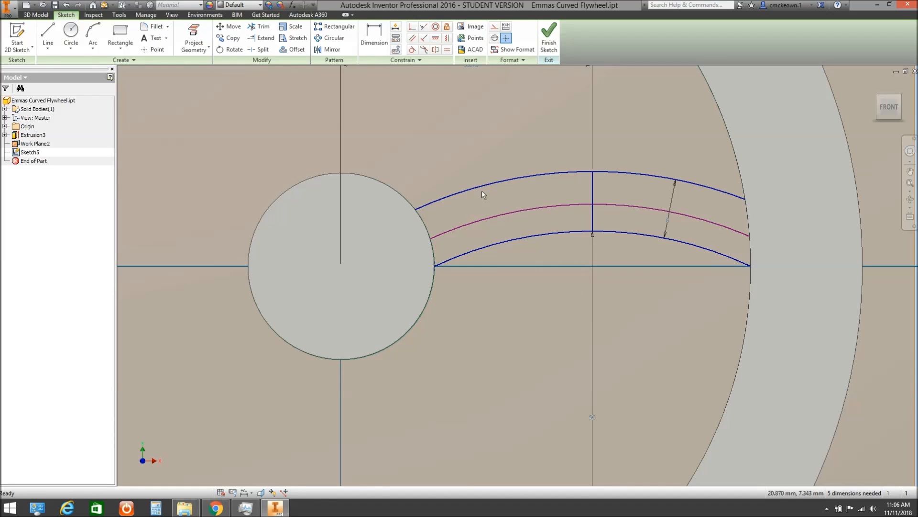
Dimension the spacing between the middle arc and the lower arc and set it to 4 mm.
{"action": "left_click", "coordinate": [372, 42]}
{"action": "left_click", "coordinate": [516, 211]}
{"action": "left_click", "coordinate": [527, 236]}
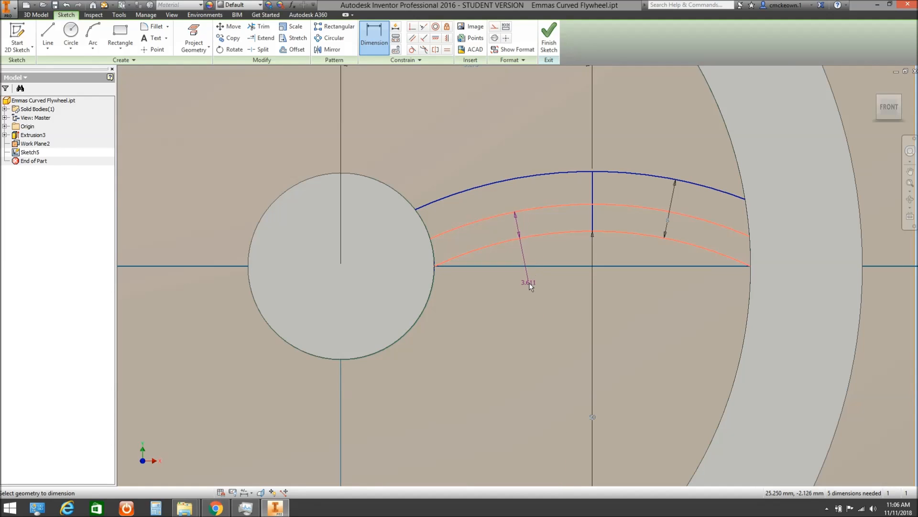
{"action": "left_click", "coordinate": [529, 283]}
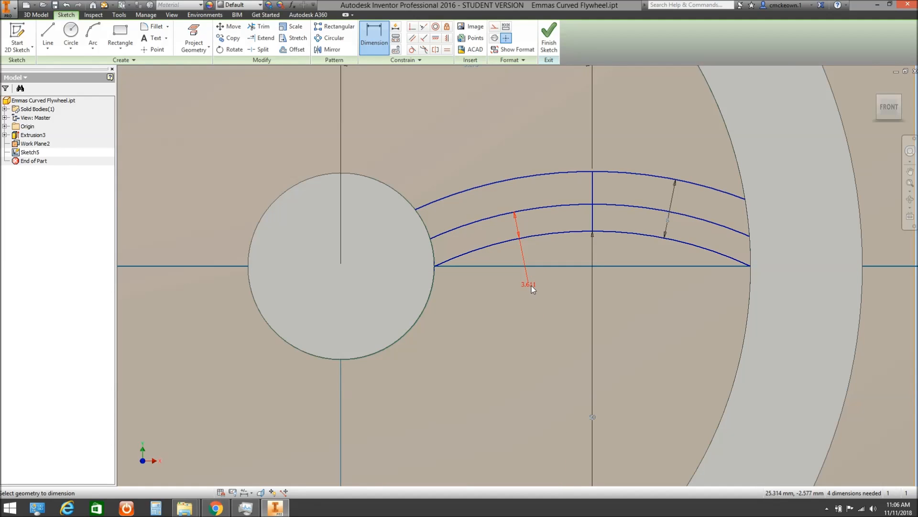
{"action": "type", "text": "4"}
{"action": "key", "text": "Return"}
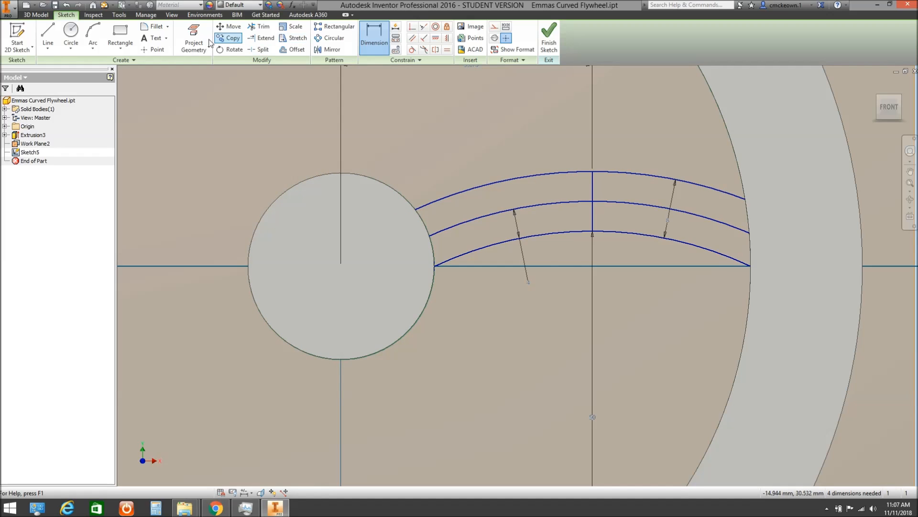
{"action": "left_click", "coordinate": [48, 35]}
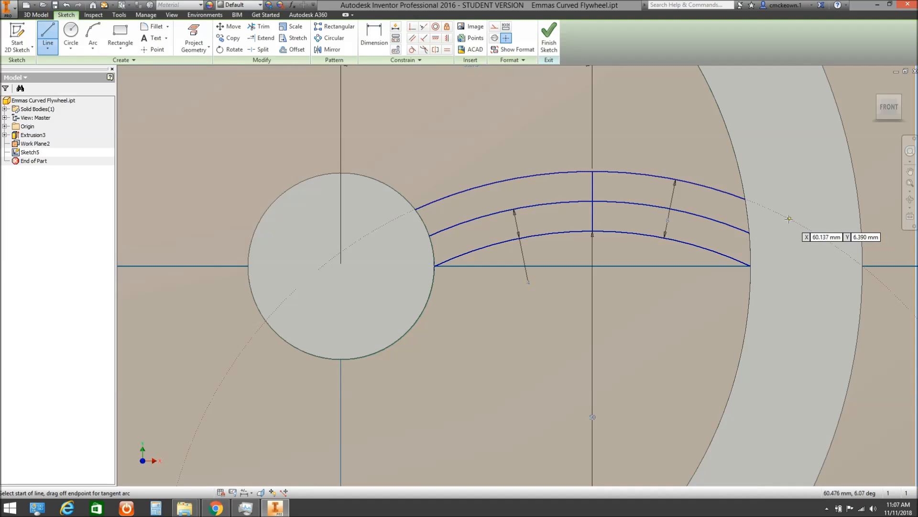
{"action": "left_click", "coordinate": [800, 211]}
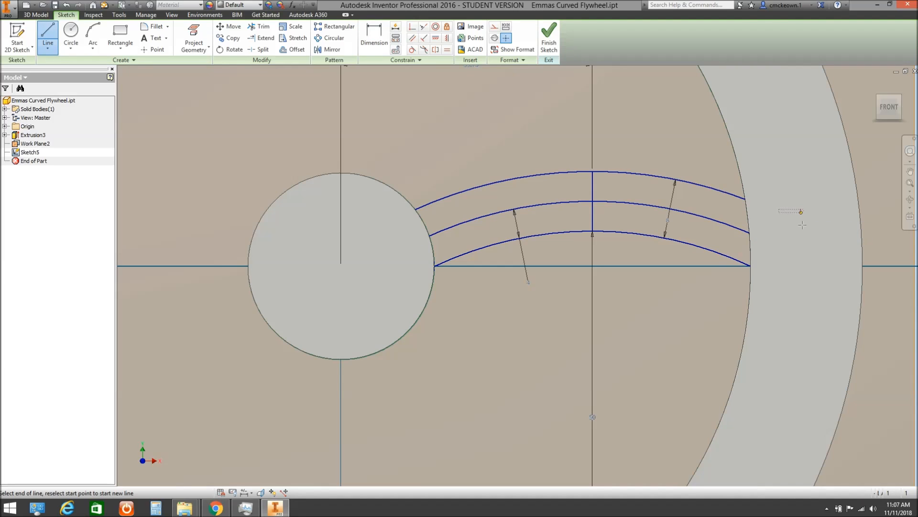
{"action": "right_click", "coordinate": [810, 285]}
{"action": "left_click", "coordinate": [841, 290]}
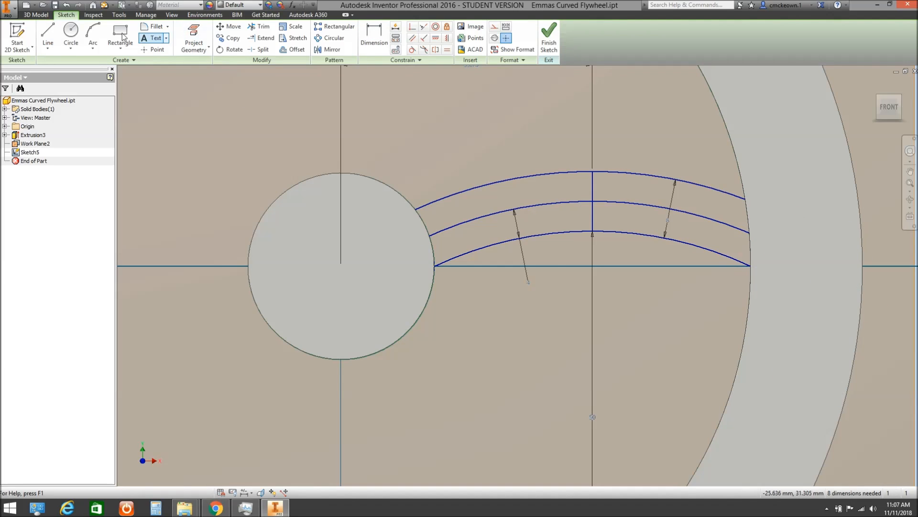
{"action": "left_click", "coordinate": [355, 205]}
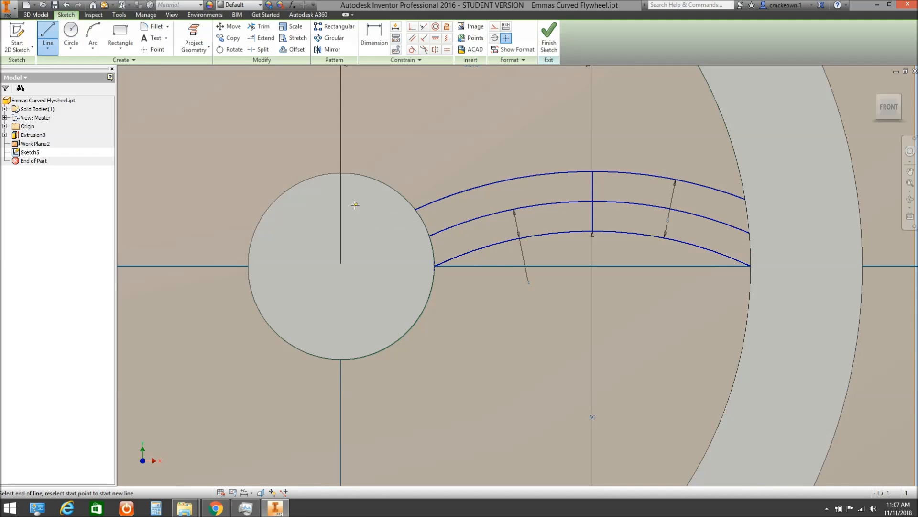
{"action": "right_click", "coordinate": [391, 290]}
{"action": "left_click", "coordinate": [425, 293]}
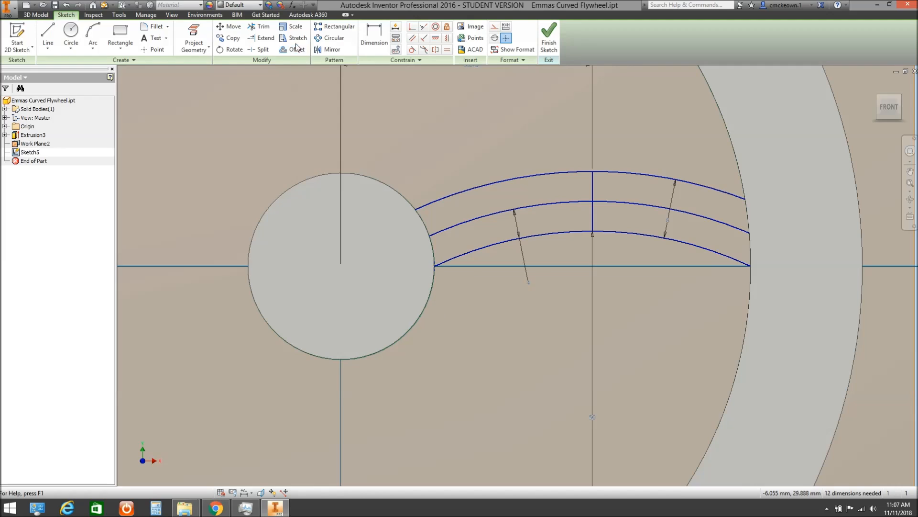
Extend both ends of the middle arc toward the hub and the outer ring.
{"action": "left_click", "coordinate": [261, 38]}
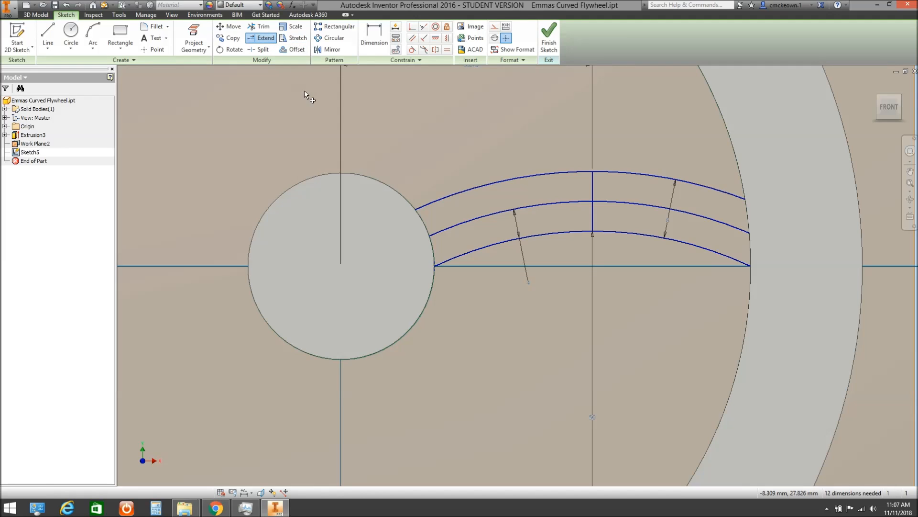
{"action": "left_click", "coordinate": [437, 236]}
{"action": "left_click", "coordinate": [727, 228]}
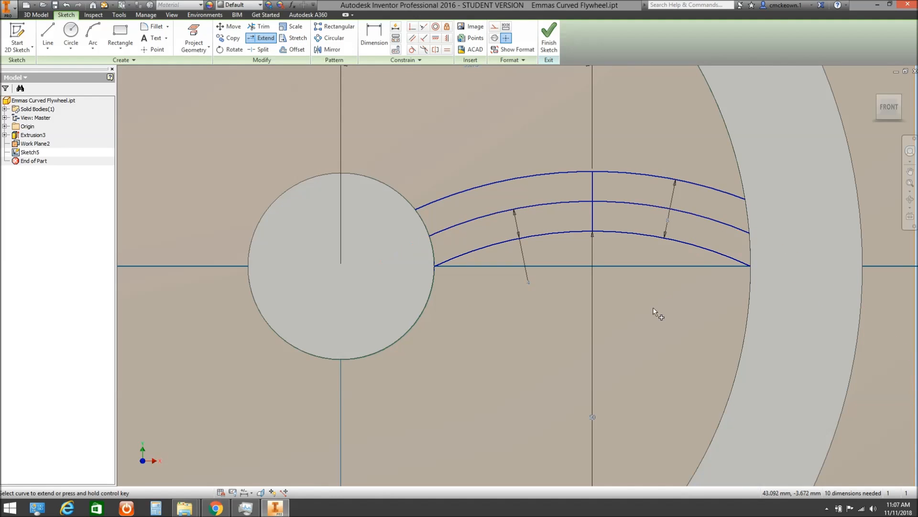
{"action": "right_click", "coordinate": [654, 310]}
{"action": "left_click", "coordinate": [691, 311]}
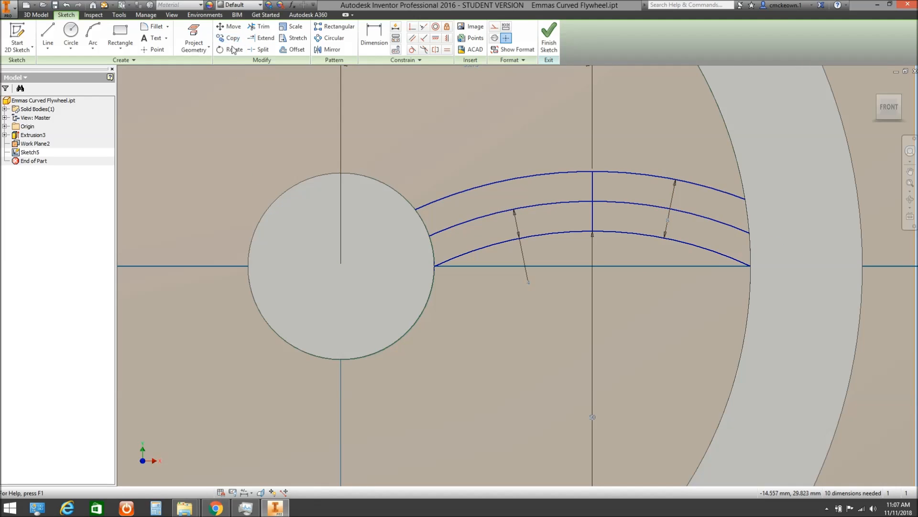
Finish the spoke sketch and view the flywheel from the front.
{"action": "right_click", "coordinate": [282, 115]}
{"action": "left_click", "coordinate": [241, 126]}
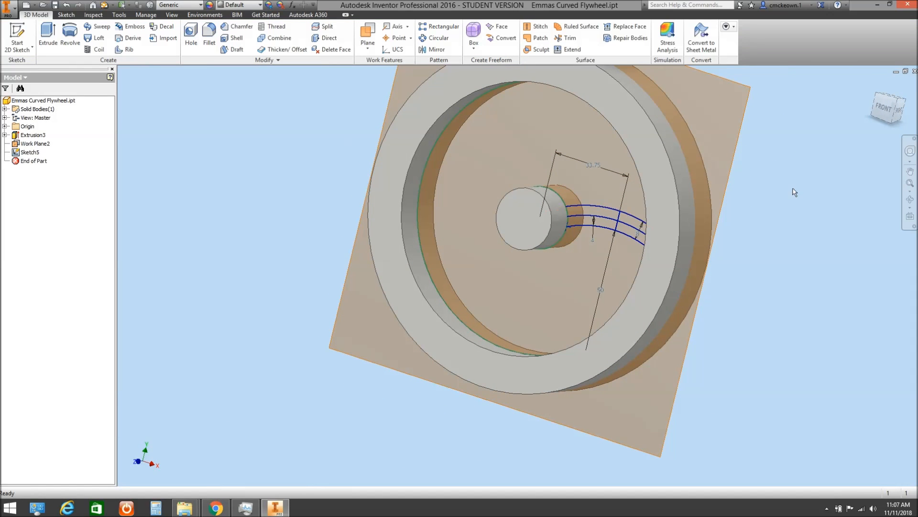
{"action": "left_click", "coordinate": [884, 108]}
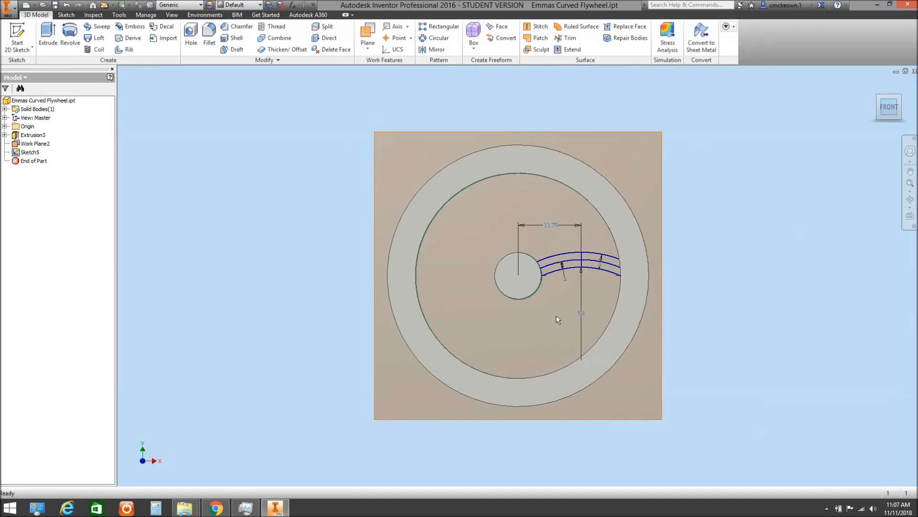
Create a work plane through the spoke sketch's vertical centerline at an angle of 0 degrees to the YZ plane.
{"action": "scroll", "coordinate": [583, 287], "scroll_direction": "down", "scroll_amount": 5}
{"action": "middle_click_drag", "start_coordinate": [585, 274], "coordinate": [543, 313]}
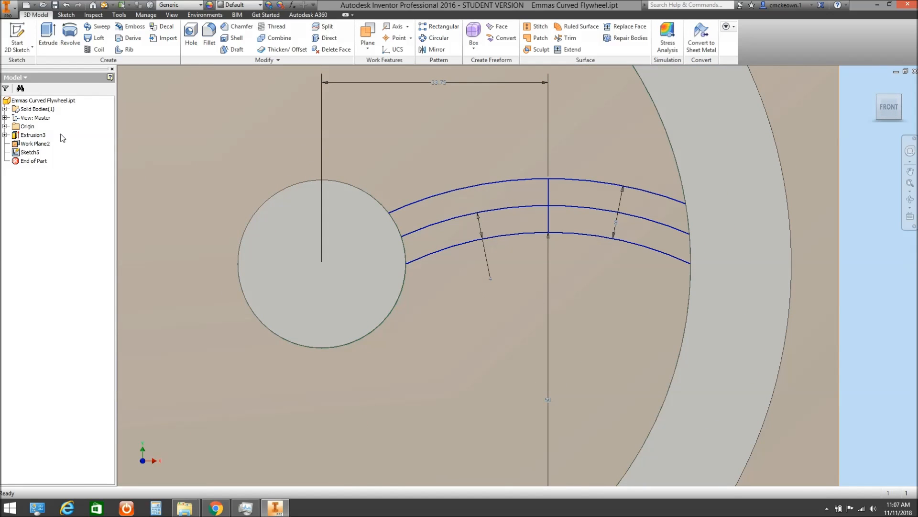
{"action": "left_click", "coordinate": [5, 127]}
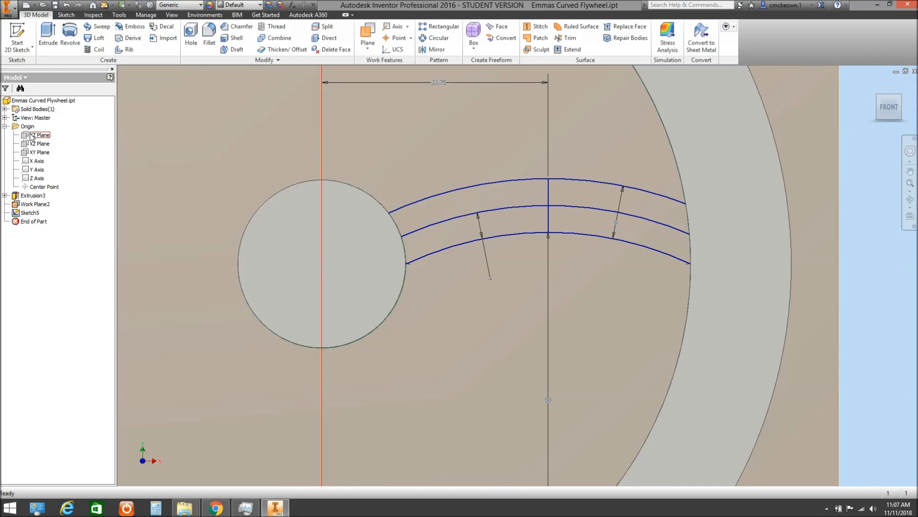
{"action": "left_click", "coordinate": [40, 135]}
{"action": "left_click", "coordinate": [367, 33]}
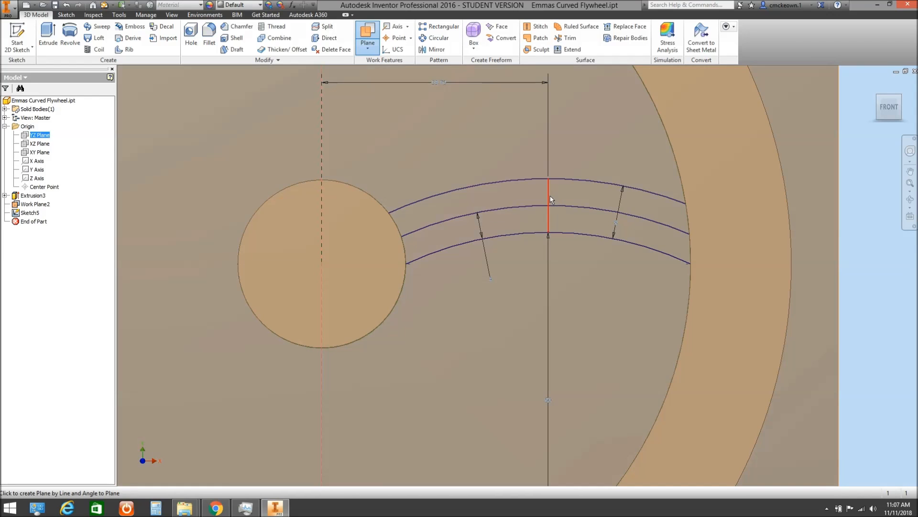
{"action": "left_click", "coordinate": [549, 201]}
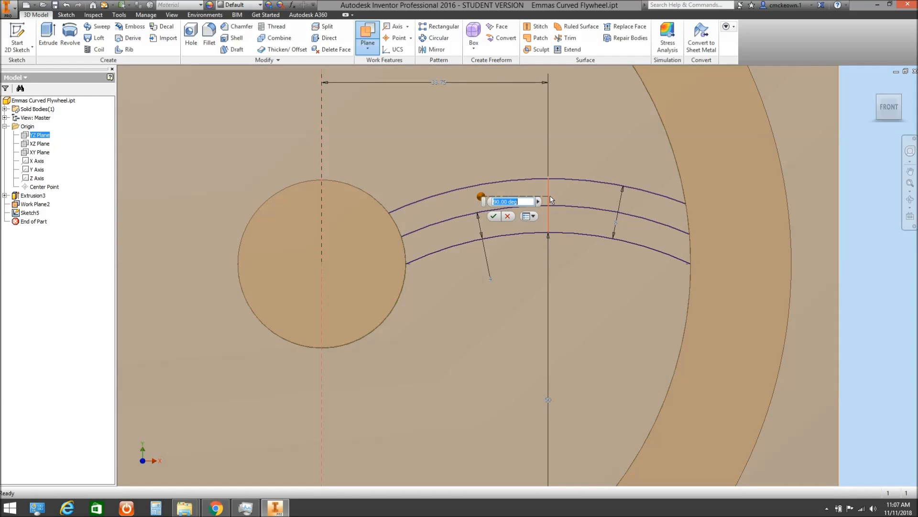
{"action": "type", "text": "0"}
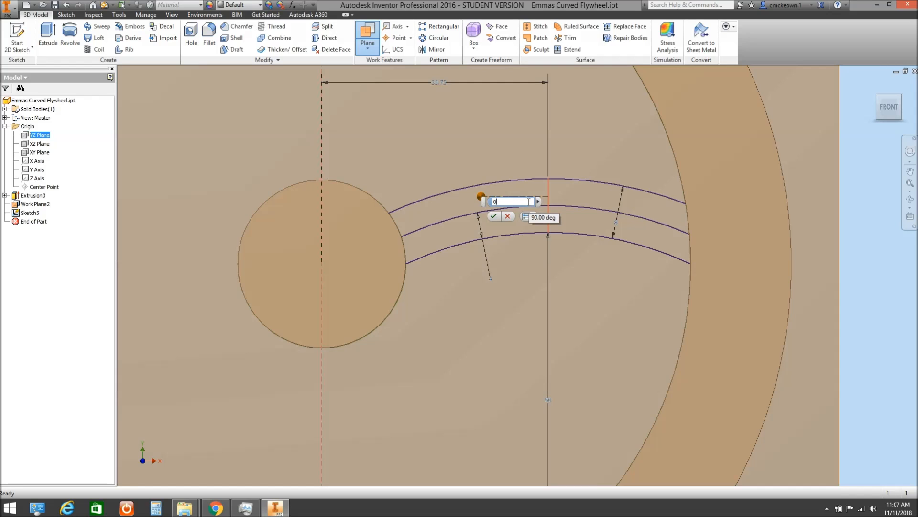
{"action": "left_click", "coordinate": [498, 217]}
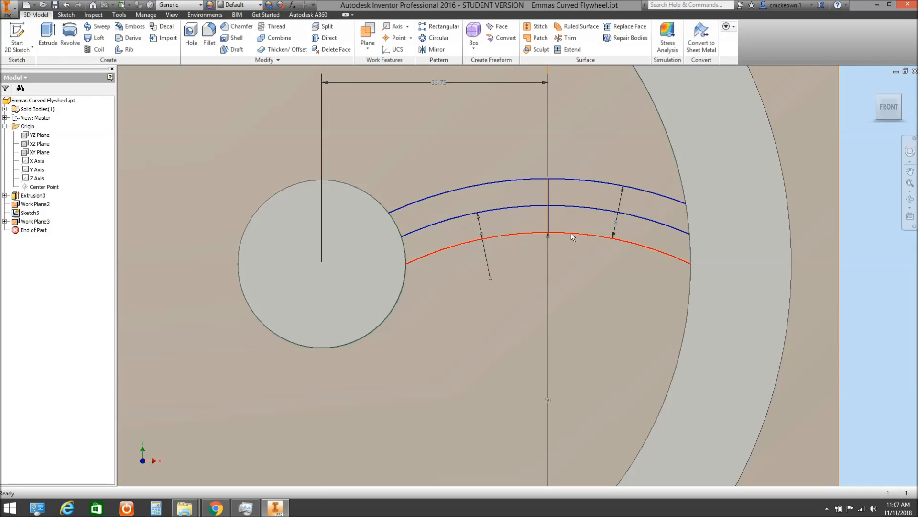
Start a 2D sketch on the new vertical work plane and orbit the model to an angled view of the spoke arcs.
{"action": "left_click", "coordinate": [910, 199]}
{"action": "scroll", "coordinate": [766, 278], "scroll_direction": "down", "scroll_amount": 3}
{"action": "left_click_drag", "start_coordinate": [607, 293], "coordinate": [650, 286]}
{"action": "right_click", "coordinate": [650, 285]}
{"action": "left_click", "coordinate": [679, 283]}
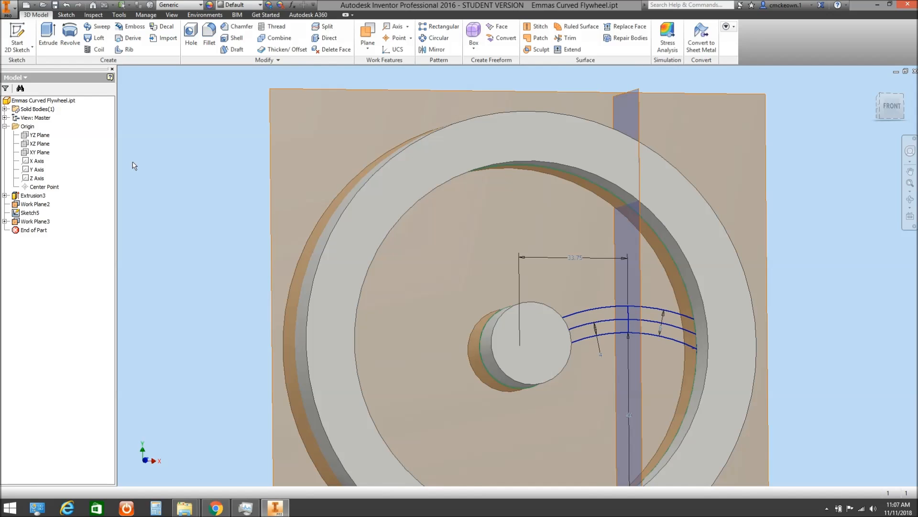
{"action": "left_click", "coordinate": [25, 33]}
{"action": "left_click", "coordinate": [639, 95]}
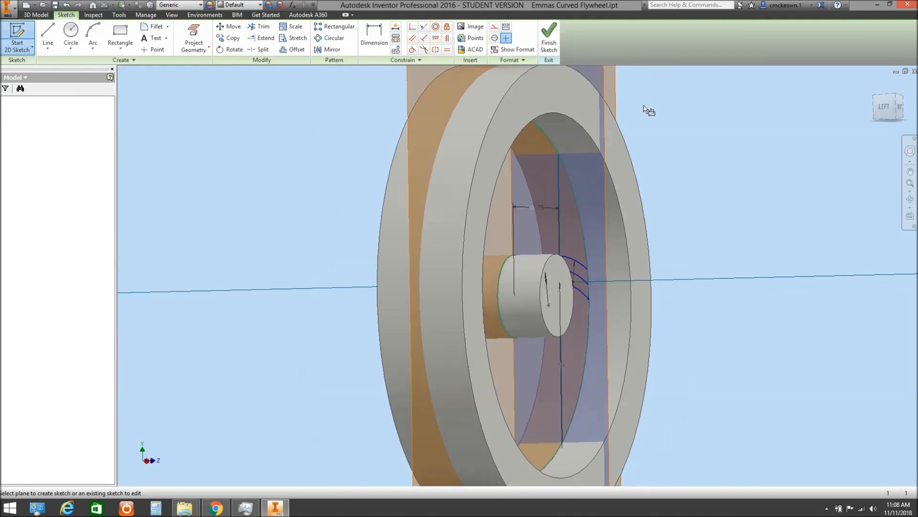
{"action": "middle_click_drag", "start_coordinate": [600, 257], "coordinate": [505, 257], "text": "shift"}
{"action": "right_click", "coordinate": [504, 257]}
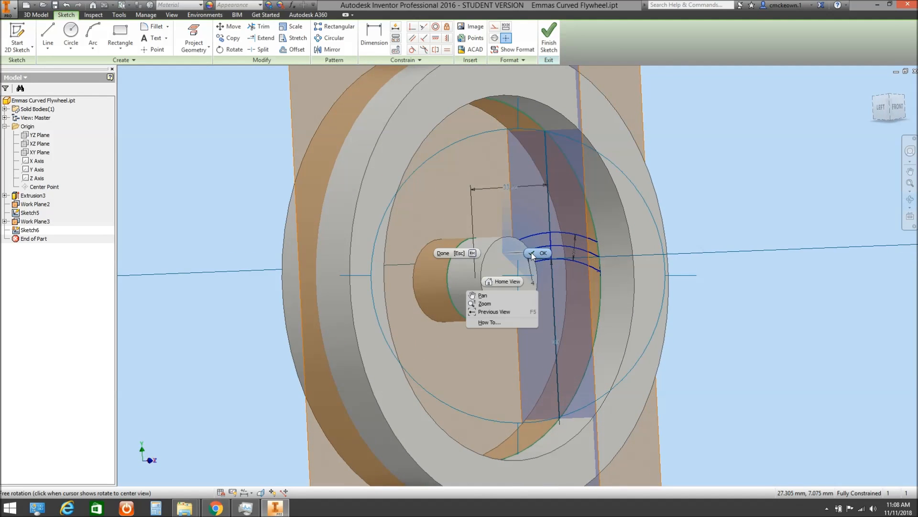
Project the short vertical centerline between the outer spoke arcs into the sketch.
{"action": "scroll", "coordinate": [547, 243], "scroll_direction": "up", "scroll_amount": 5}
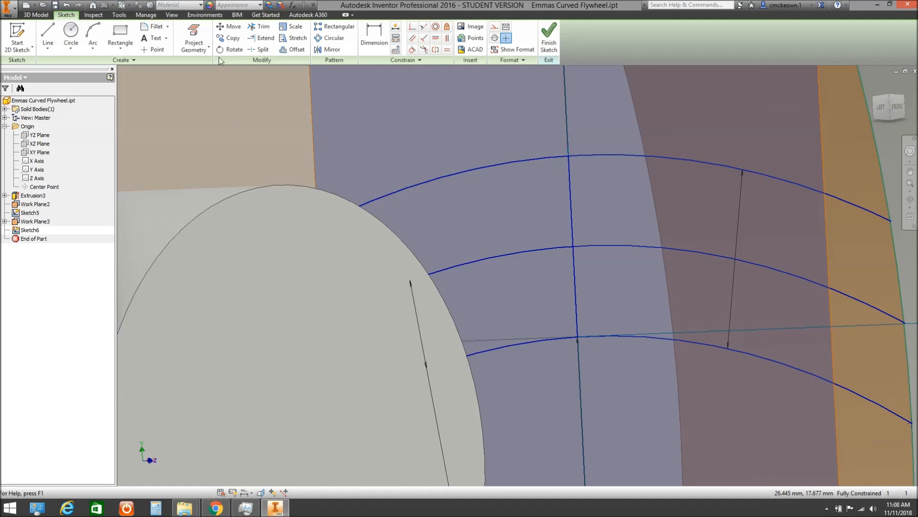
{"action": "left_click", "coordinate": [196, 38]}
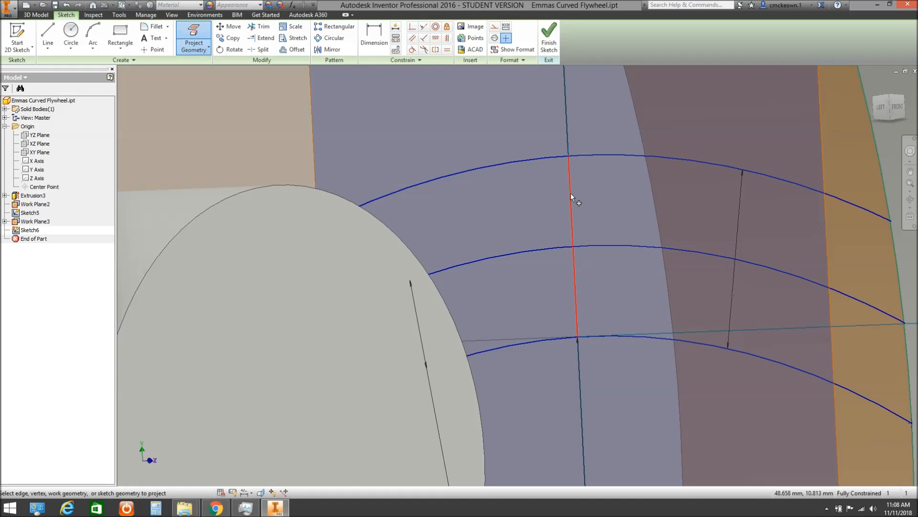
{"action": "right_click", "coordinate": [496, 221]}
{"action": "left_click", "coordinate": [533, 221]}
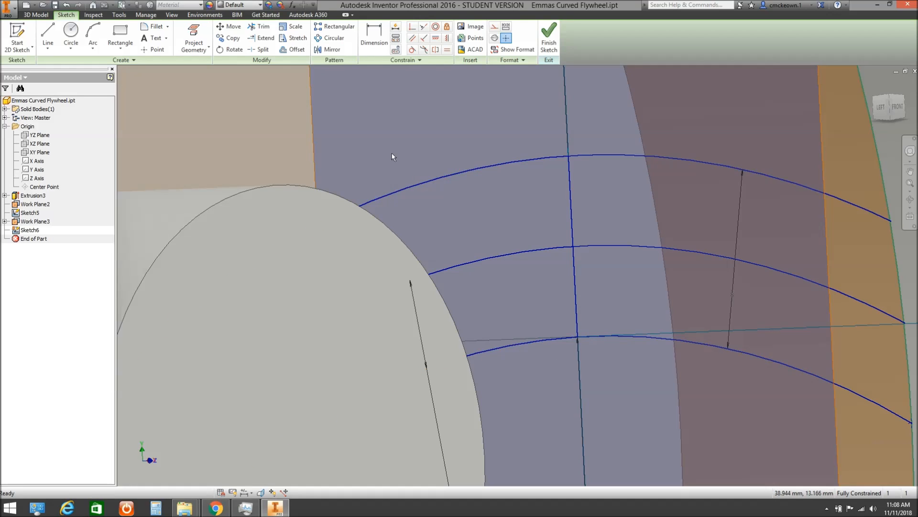
Draw an ellipse centered where the middle arc crosses the centerline, with its vertical axis reaching the lower arc.
{"action": "left_click", "coordinate": [71, 48]}
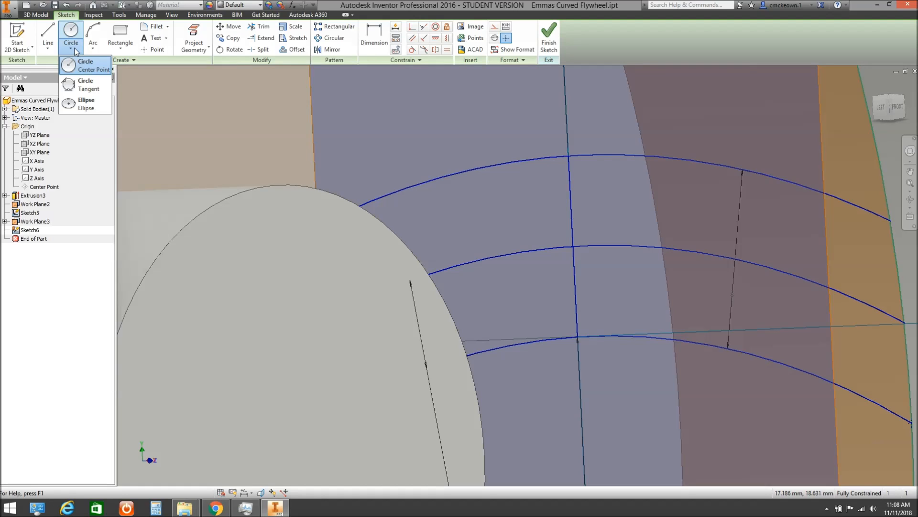
{"action": "left_click", "coordinate": [82, 103]}
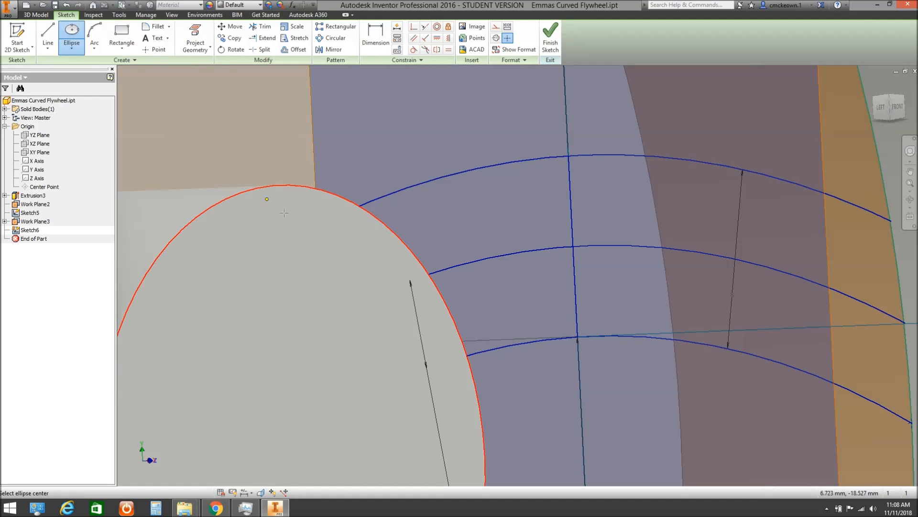
{"action": "left_click", "coordinate": [574, 246]}
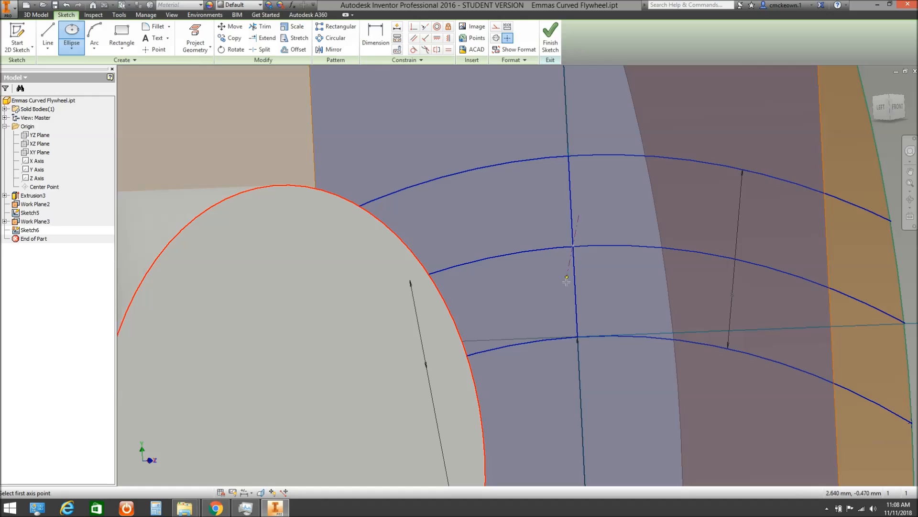
{"action": "left_click", "coordinate": [577, 337]}
{"action": "left_click", "coordinate": [598, 323]}
{"action": "right_click", "coordinate": [595, 320]}
{"action": "left_click", "coordinate": [622, 319]}
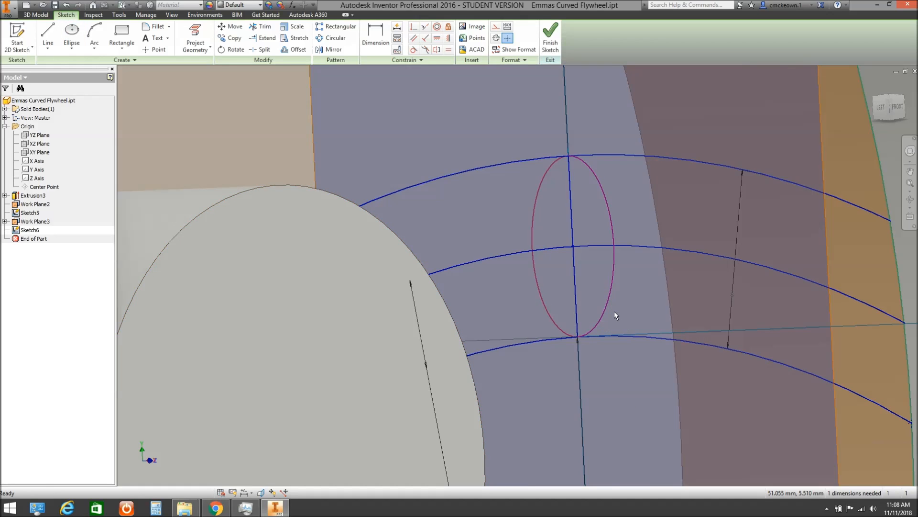
Dimension the ellipse's horizontal half-width, set it to 3 mm, and finish the sketch.
{"action": "scroll", "coordinate": [614, 311], "scroll_direction": "down", "scroll_amount": 5}
{"action": "middle_click_drag", "start_coordinate": [615, 311], "coordinate": [633, 291]}
{"action": "scroll", "coordinate": [630, 292], "scroll_direction": "up", "scroll_amount": 5}
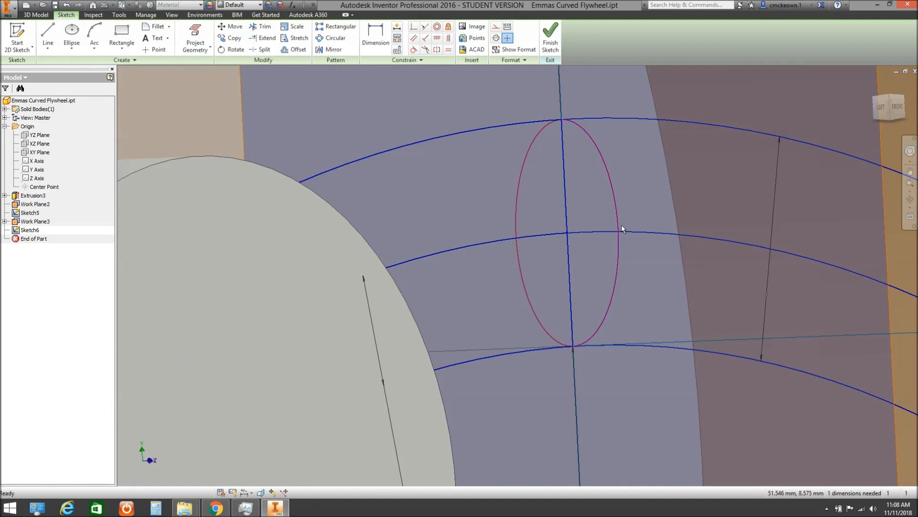
{"action": "mouse_move", "coordinate": [616, 215]}
{"action": "left_mouse_down"}
{"action": "mouse_move", "coordinate": [596, 218]}
{"action": "mouse_move", "coordinate": [634, 215]}
{"action": "mouse_move", "coordinate": [590, 214]}
{"action": "mouse_move", "coordinate": [632, 214]}
{"action": "mouse_move", "coordinate": [603, 213]}
{"action": "mouse_move", "coordinate": [628, 213]}
{"action": "mouse_move", "coordinate": [613, 211]}
{"action": "left_mouse_up"}
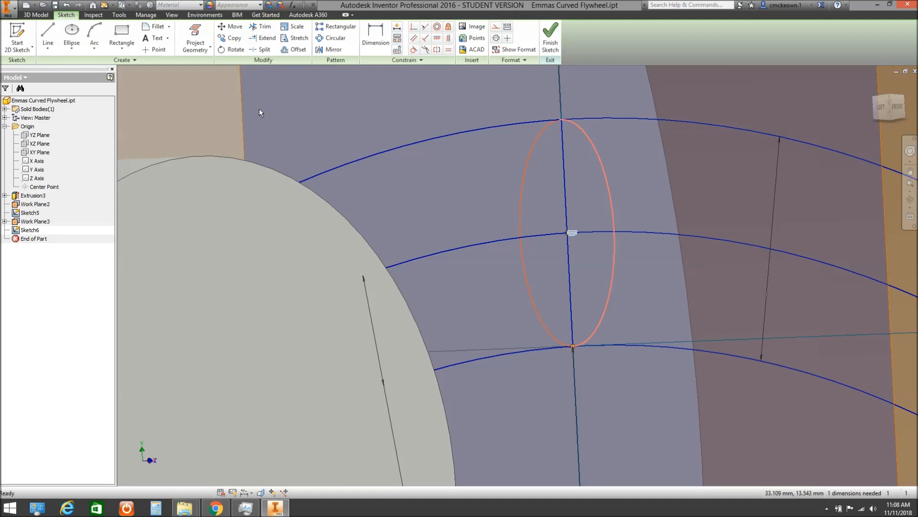
{"action": "key", "text": "d"}
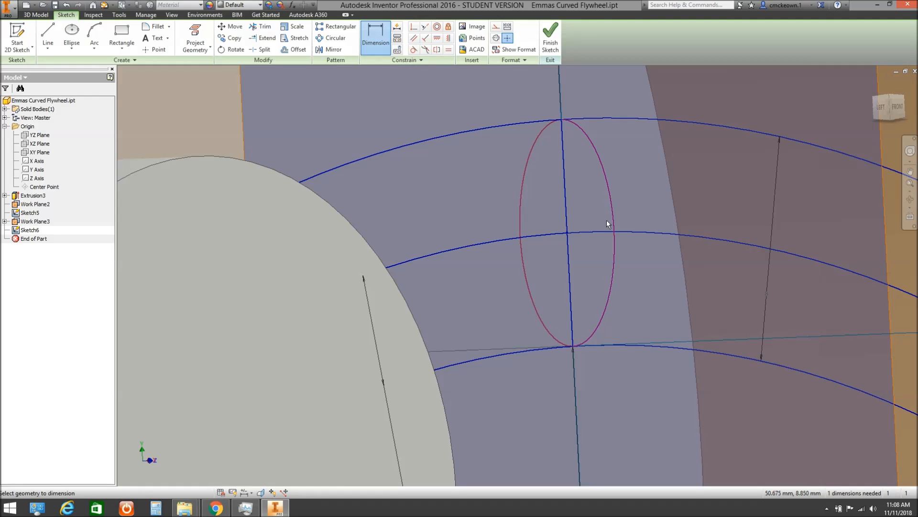
{"action": "left_click", "coordinate": [614, 222]}
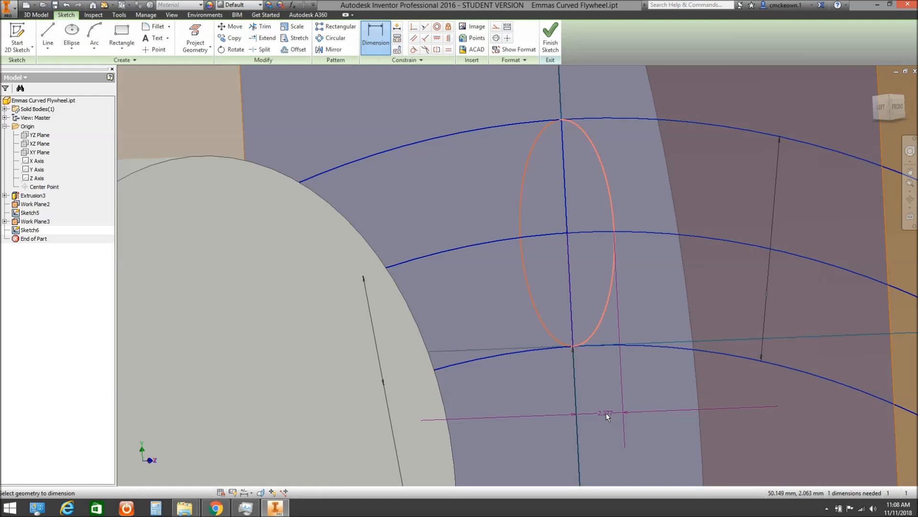
{"action": "left_click", "coordinate": [605, 412]}
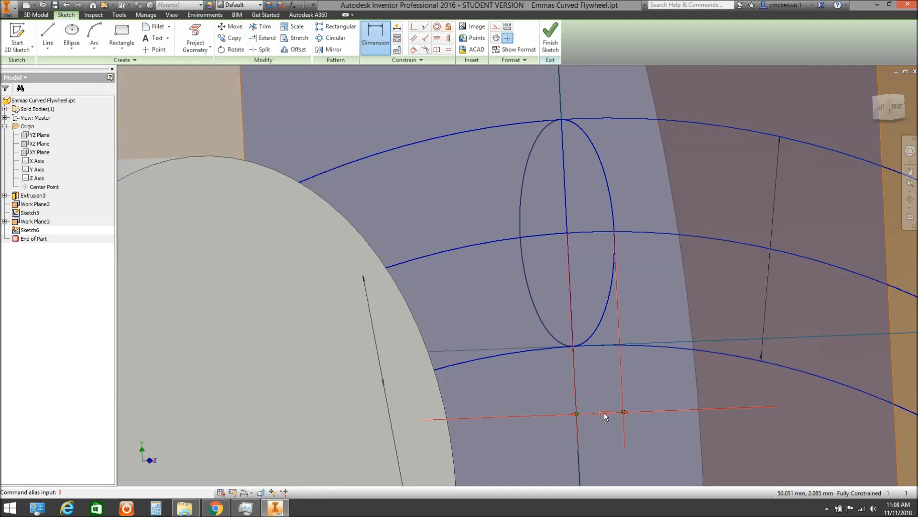
{"action": "type", "text": "3"}
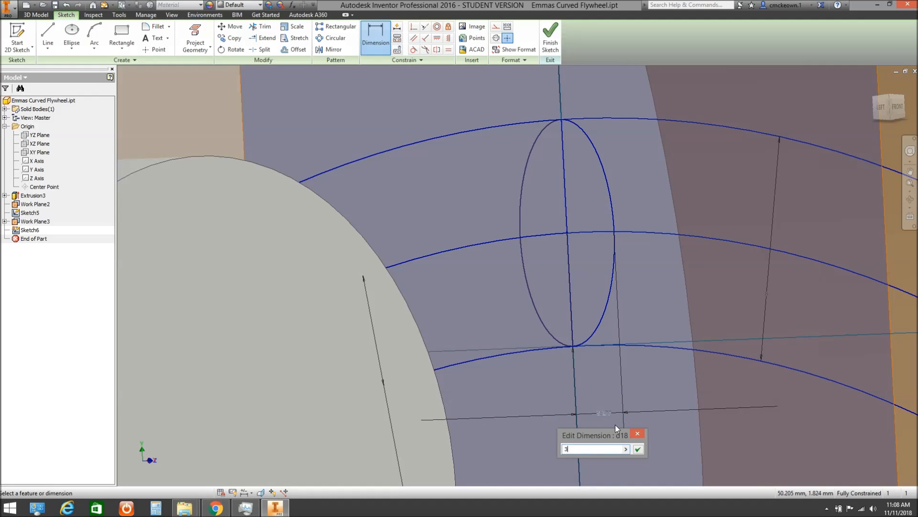
{"action": "left_click", "coordinate": [638, 450]}
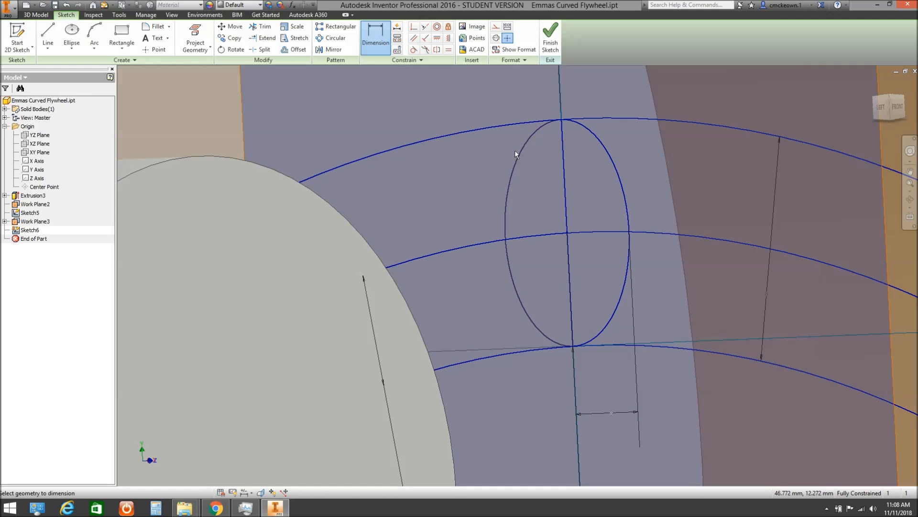
{"action": "scroll", "coordinate": [557, 288], "scroll_direction": "up", "scroll_amount": 3}
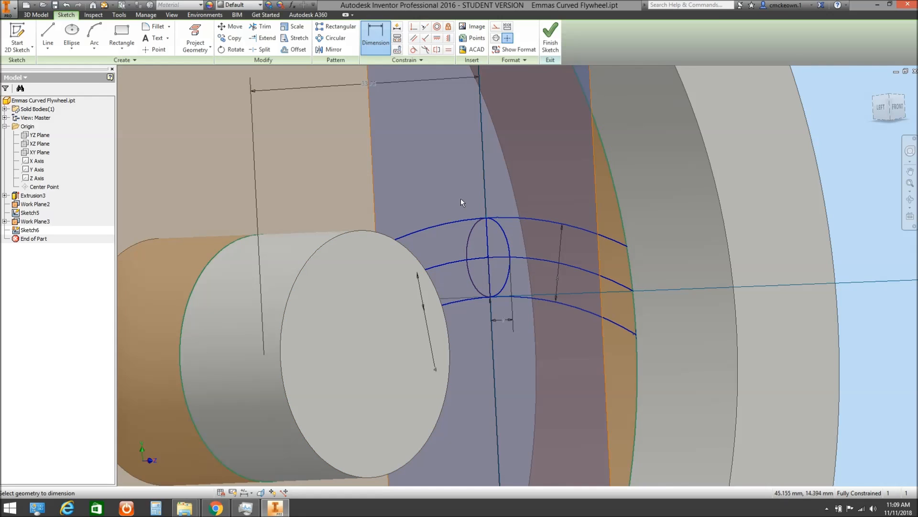
{"action": "right_click", "coordinate": [444, 188]}
{"action": "left_click", "coordinate": [444, 216]}
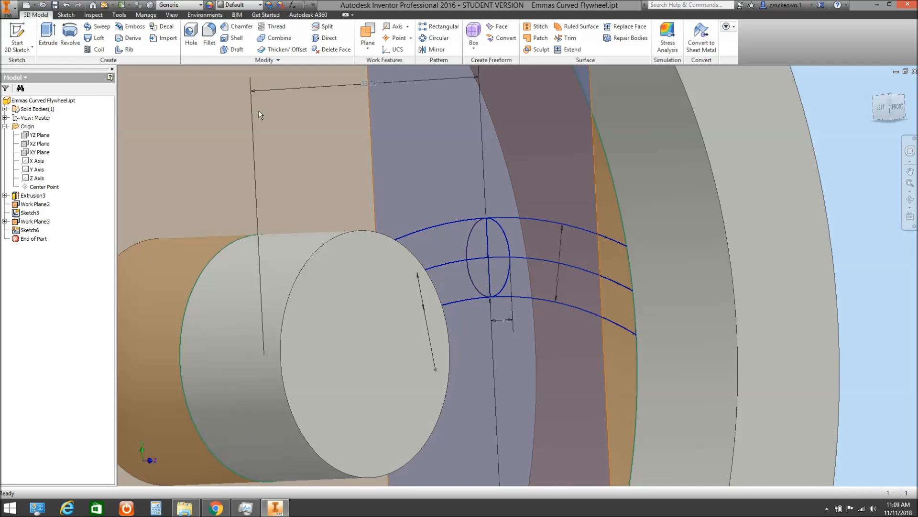
Sweep the ellipse profile along the middle arc to form a solid curved spoke joining the hub and outer ring.
{"action": "left_click", "coordinate": [100, 27]}
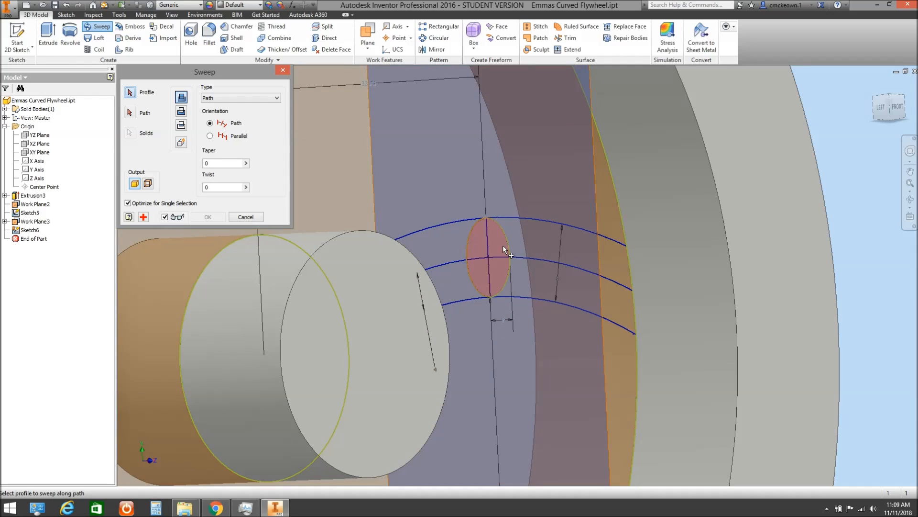
{"action": "left_click", "coordinate": [503, 246]}
{"action": "left_click", "coordinate": [540, 257]}
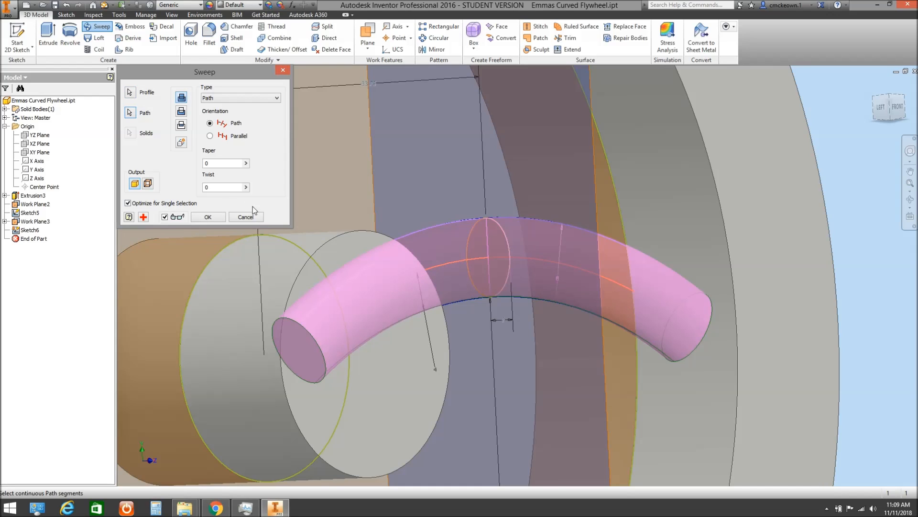
{"action": "left_click", "coordinate": [207, 217]}
Examine the swept spoke's joints with the hub and outer ring from several angles and from the front.
{"action": "scroll", "coordinate": [364, 237], "scroll_direction": "down", "scroll_amount": 5}
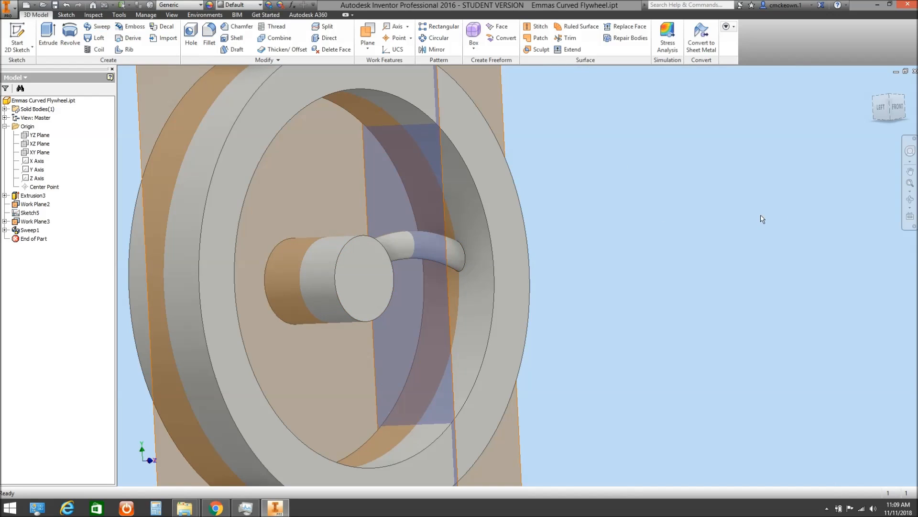
{"action": "left_click", "coordinate": [910, 199]}
{"action": "left_click_drag", "start_coordinate": [447, 267], "coordinate": [477, 248]}
{"action": "right_click", "coordinate": [320, 269]}
{"action": "left_click", "coordinate": [349, 271]}
{"action": "left_click", "coordinate": [910, 216]}
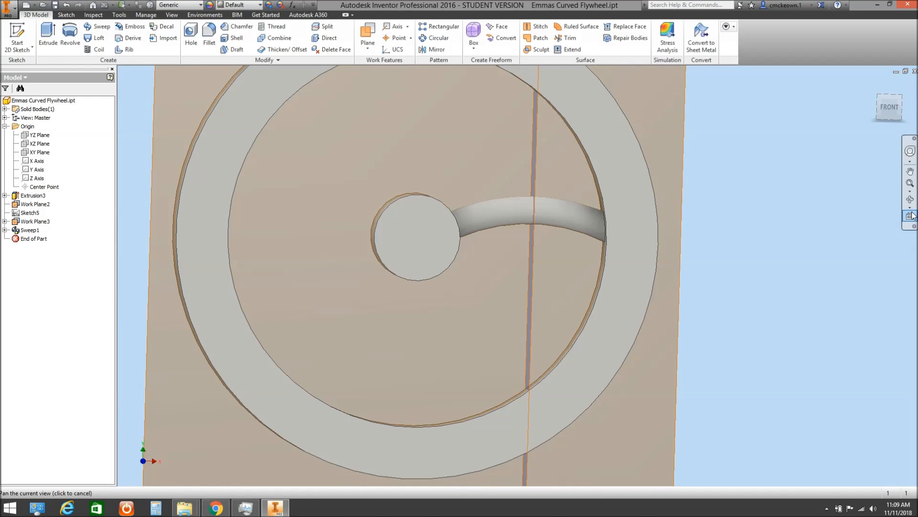
{"action": "left_click", "coordinate": [652, 219]}
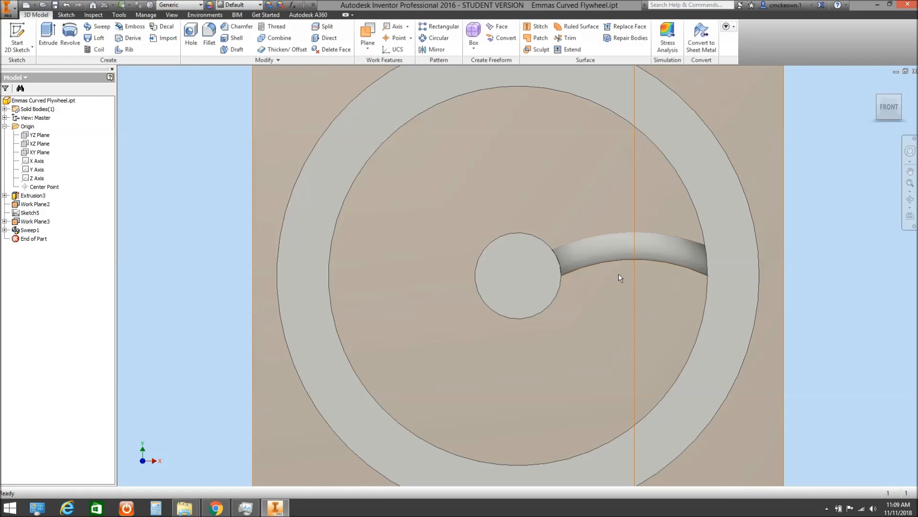
{"action": "scroll", "coordinate": [618, 273], "scroll_direction": "up", "scroll_amount": 3}
{"action": "middle_click_drag", "start_coordinate": [617, 273], "coordinate": [548, 267]}
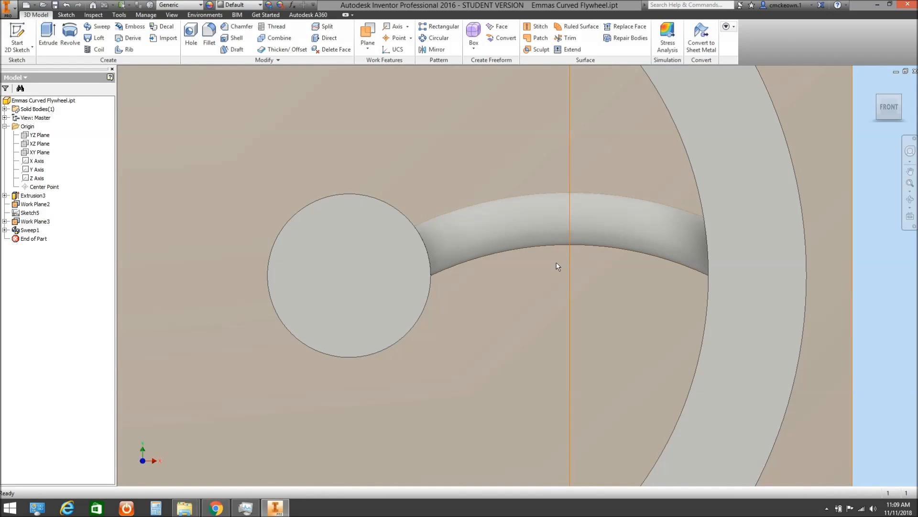
{"action": "scroll", "coordinate": [557, 266], "scroll_direction": "down", "scroll_amount": 2}
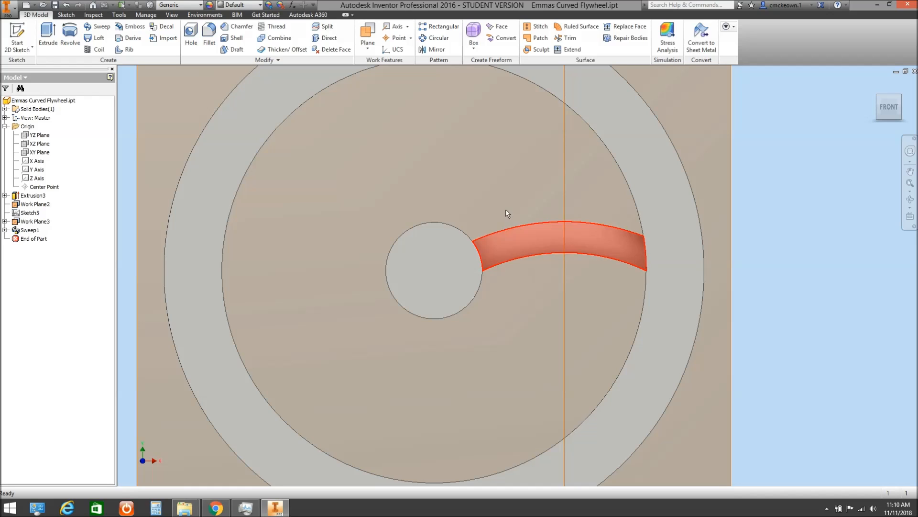
Circularly pattern the swept spoke around the hub's axis with 5 occurrences over 360 degrees.
{"action": "left_click", "coordinate": [431, 39]}
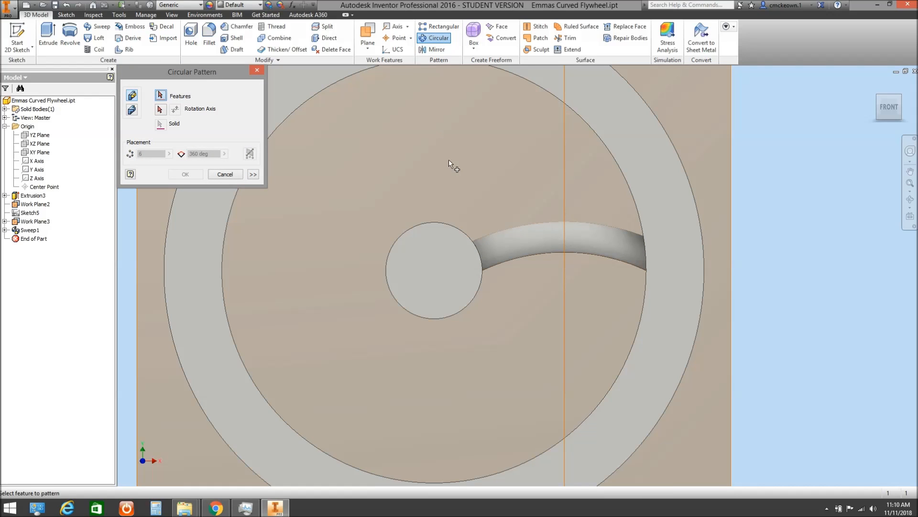
{"action": "left_click", "coordinate": [524, 245]}
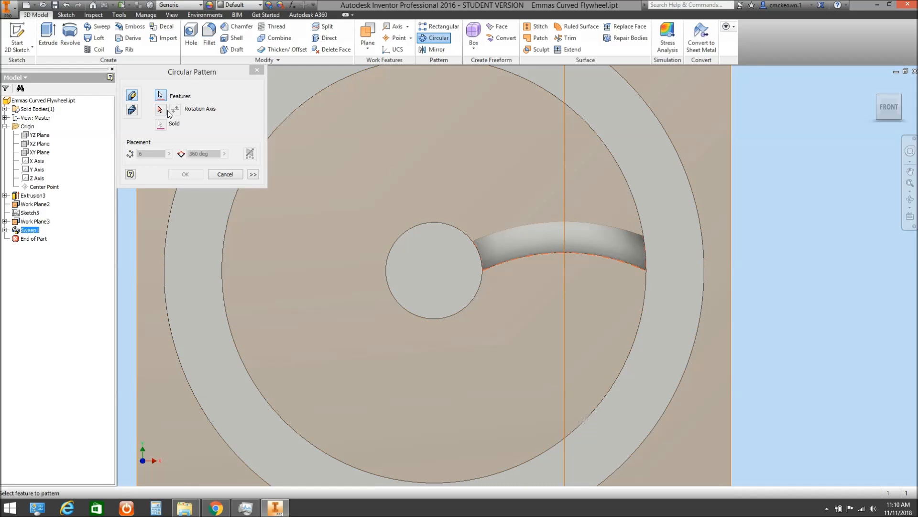
{"action": "left_click", "coordinate": [162, 110]}
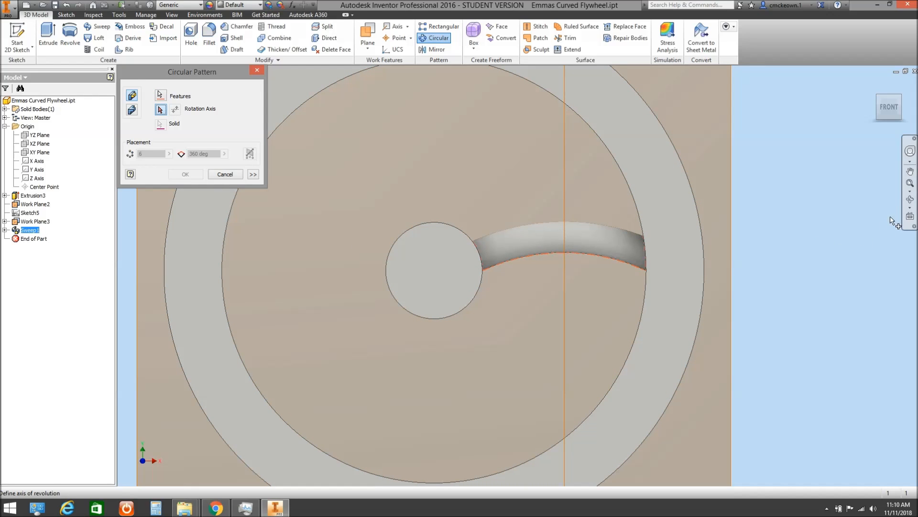
{"action": "middle_click_drag", "start_coordinate": [484, 248], "coordinate": [570, 249], "text": "shift"}
{"action": "right_click", "coordinate": [571, 249]}
{"action": "left_click", "coordinate": [476, 248]}
{"action": "left_click", "coordinate": [405, 238]}
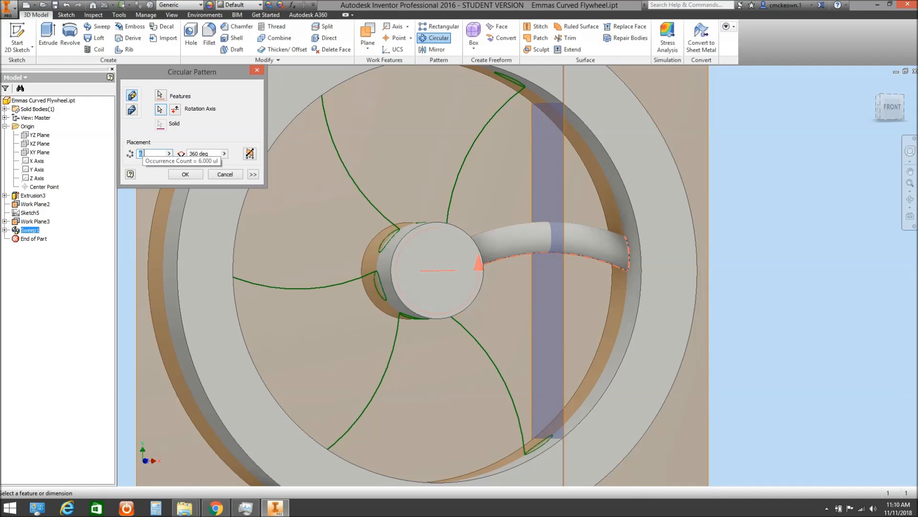
{"action": "type", "text": "5"}
{"action": "left_click", "coordinate": [185, 174]}
{"action": "left_click", "coordinate": [910, 216]}
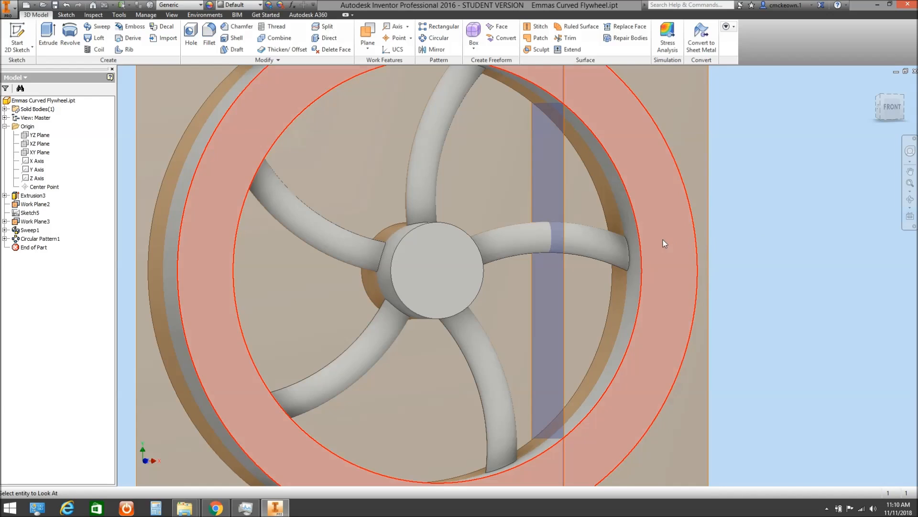
{"action": "left_click", "coordinate": [663, 240]}
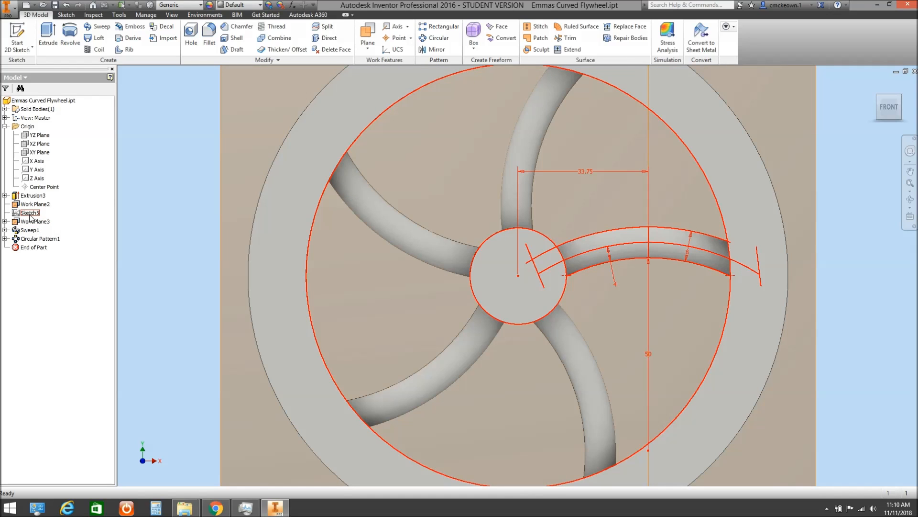
{"action": "left_click", "coordinate": [5, 230]}
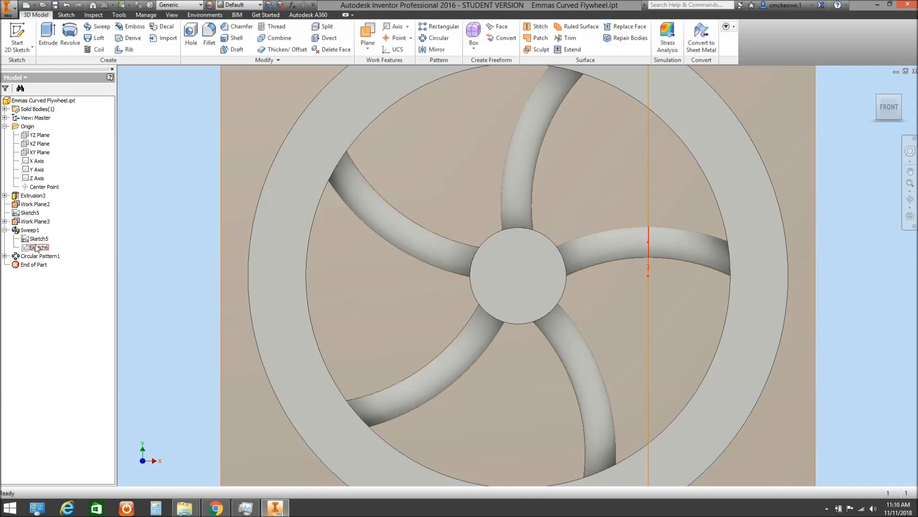
{"action": "double_click", "coordinate": [37, 248]}
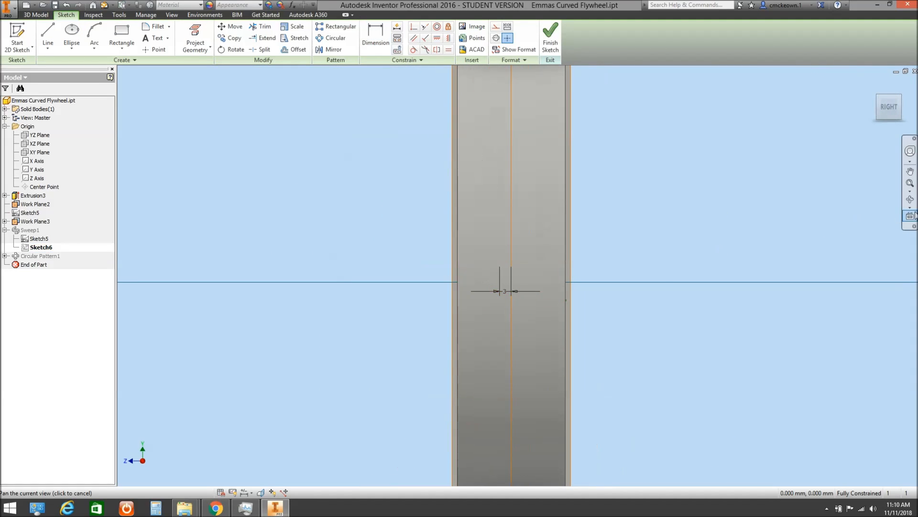
{"action": "left_click", "coordinate": [910, 199]}
{"action": "left_click_drag", "start_coordinate": [536, 274], "coordinate": [631, 271]}
{"action": "right_click", "coordinate": [596, 306]}
{"action": "left_click", "coordinate": [610, 311]}
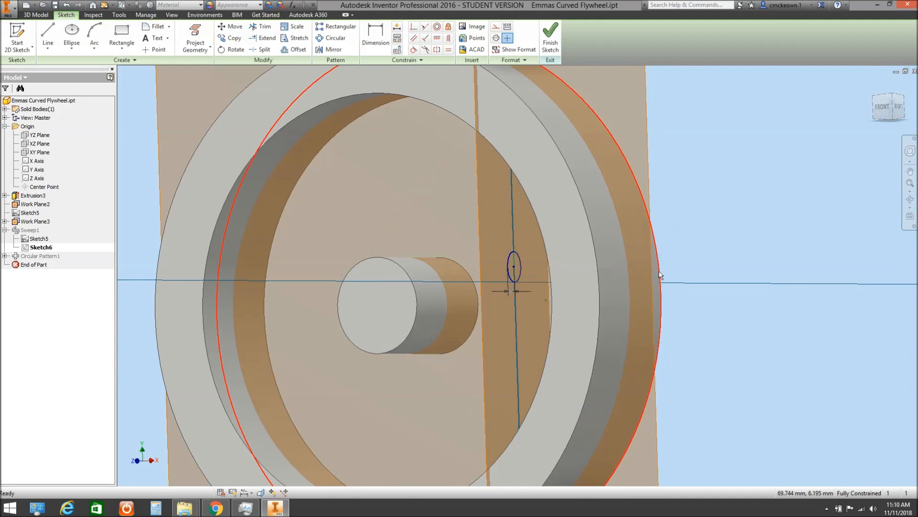
{"action": "scroll", "coordinate": [550, 293], "scroll_direction": "up", "scroll_amount": 5}
{"action": "scroll", "coordinate": [478, 292], "scroll_direction": "down", "scroll_amount": 5}
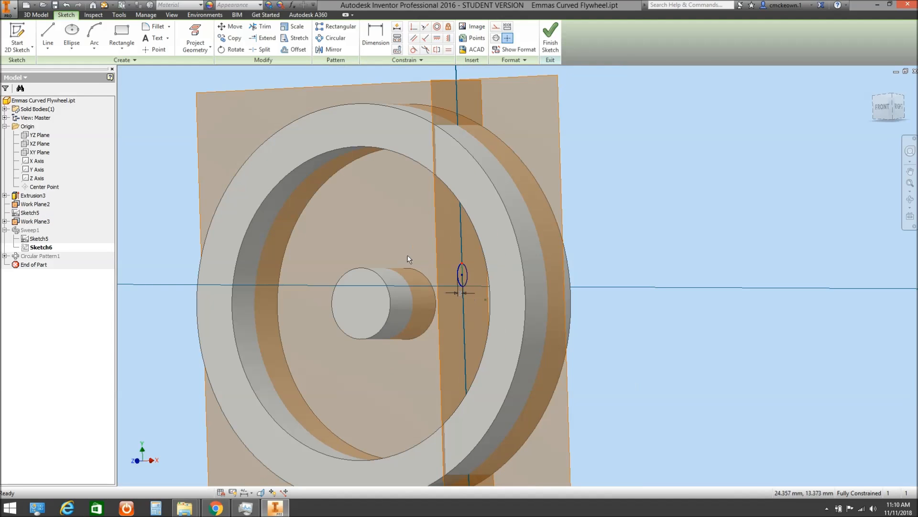
{"action": "left_click", "coordinate": [67, 5]}
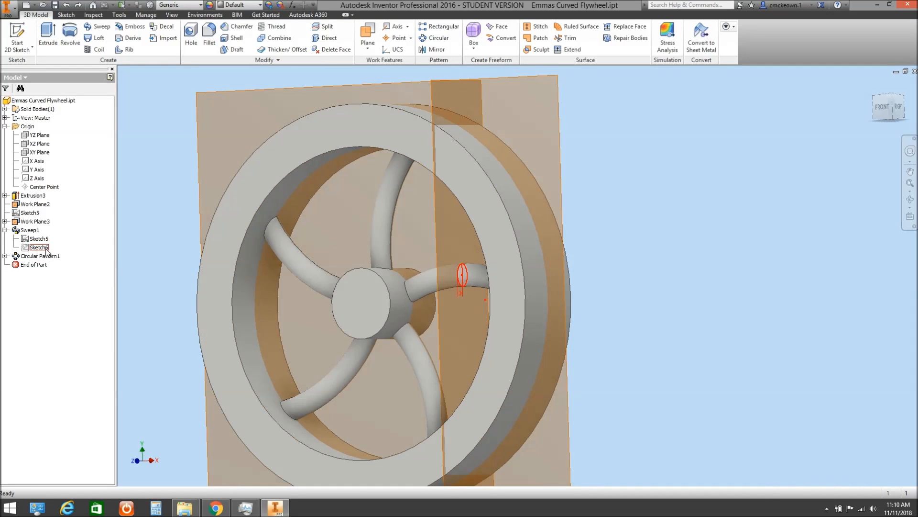
Edit the sweep's path sketch and set the distance between the upper and lower arcs to 10 mm.
{"action": "double_click", "coordinate": [42, 239]}
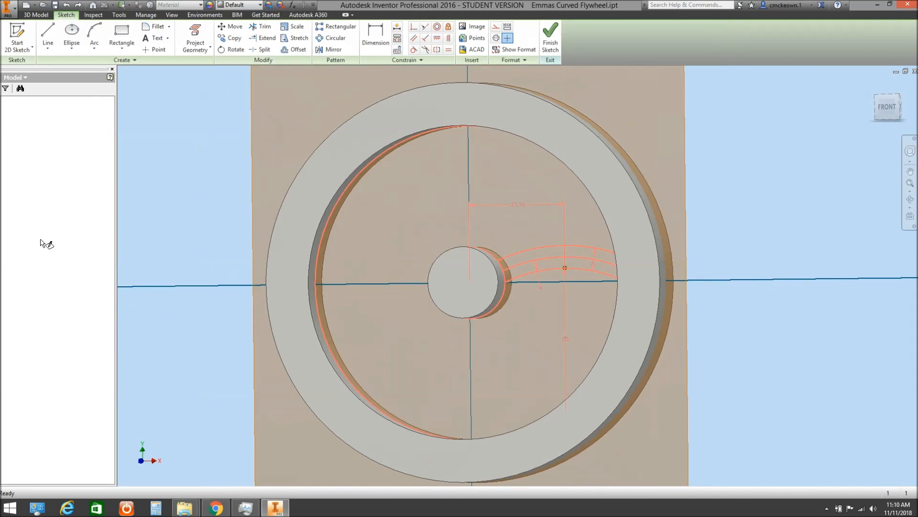
{"action": "scroll", "coordinate": [636, 260], "scroll_direction": "up", "scroll_amount": 5}
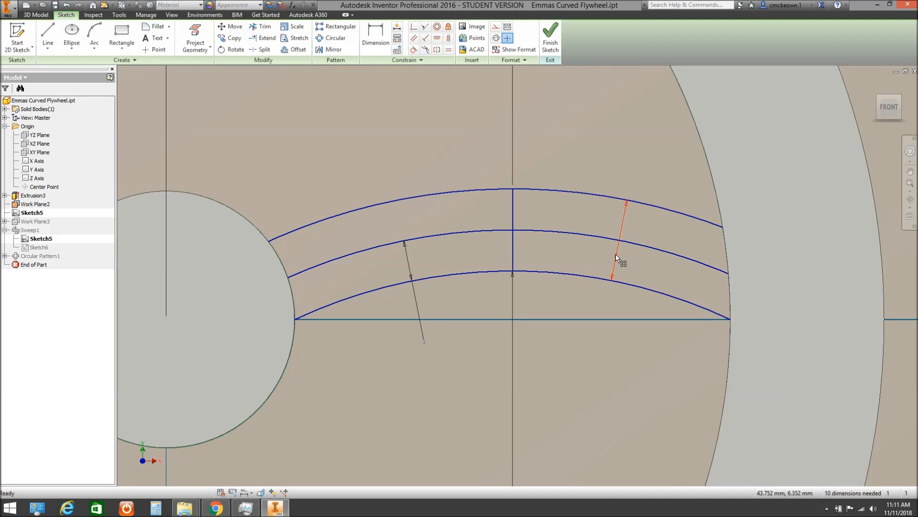
{"action": "double_click", "coordinate": [616, 257]}
{"action": "type", "text": "10"}
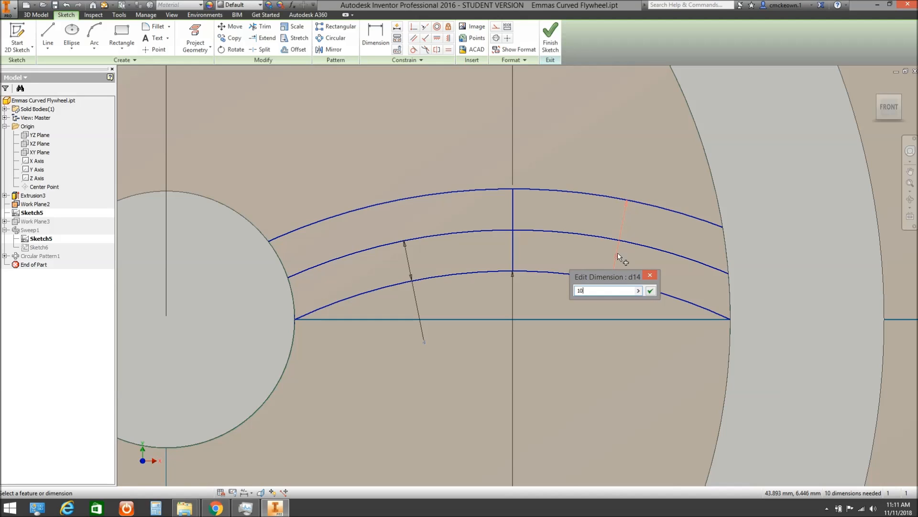
{"action": "left_click", "coordinate": [650, 290]}
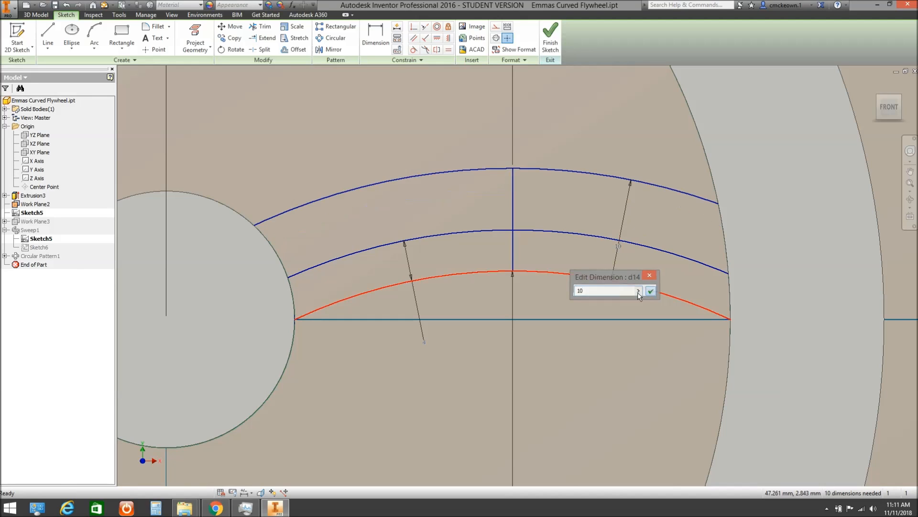
Set the distance between the middle and lower arcs to 5 mm and finish the sketch.
{"action": "double_click", "coordinate": [424, 342]}
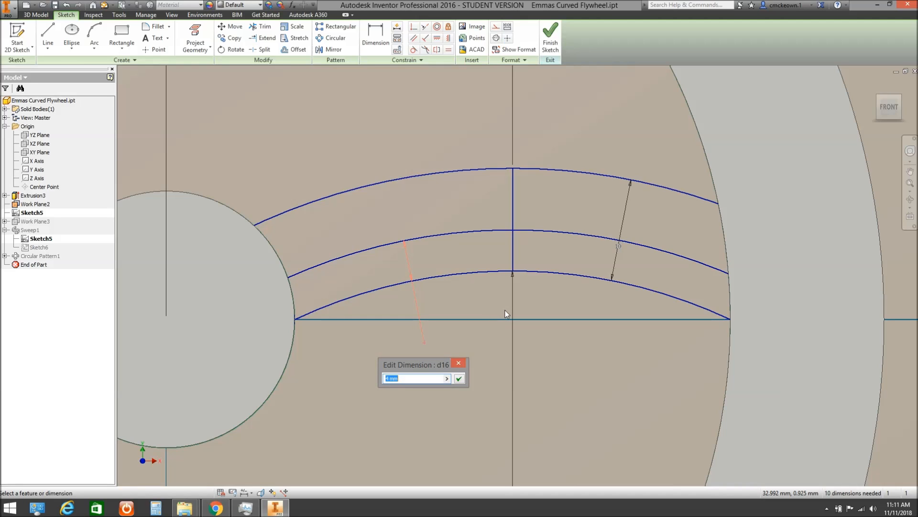
{"action": "type", "text": "5"}
{"action": "left_click", "coordinate": [458, 378]}
{"action": "right_click", "coordinate": [489, 361]}
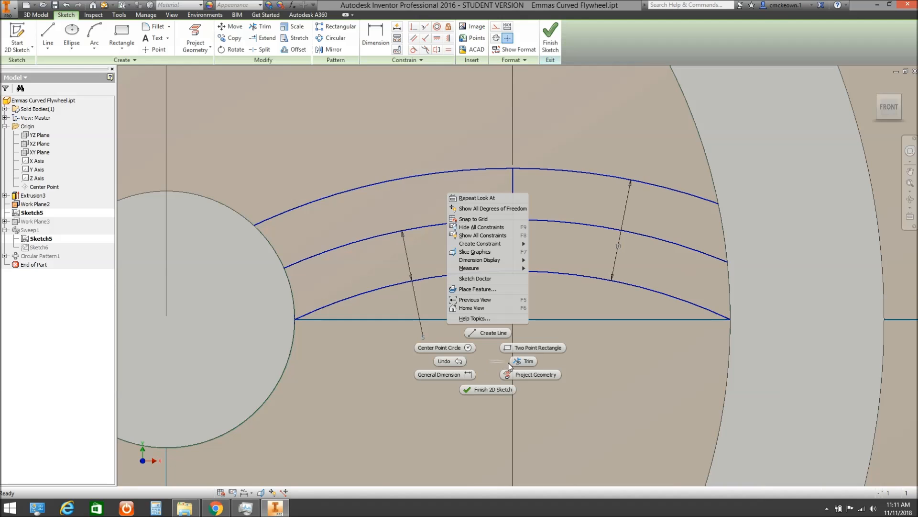
{"action": "left_click", "coordinate": [493, 389]}
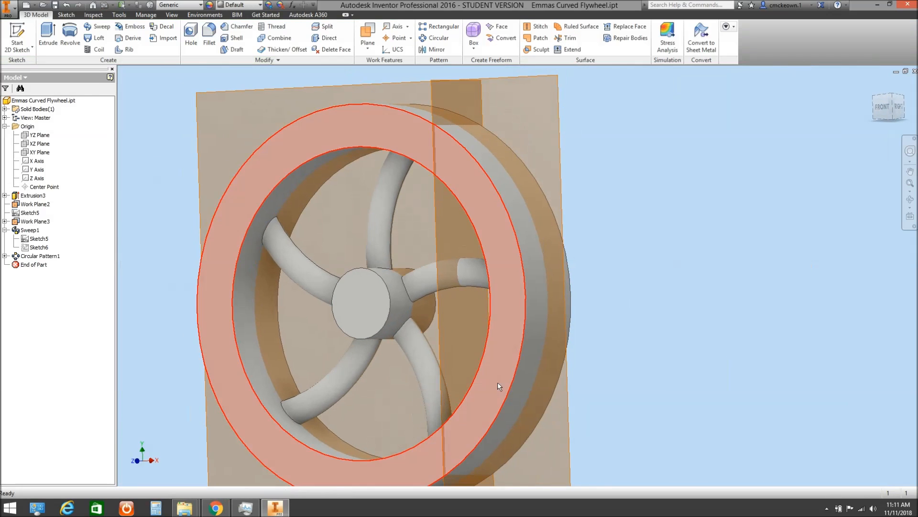
Cut a half section view of the flywheel at the work plane crossing the spoke's middle.
{"action": "left_click", "coordinate": [908, 202]}
{"action": "mouse_move", "coordinate": [409, 292]}
{"action": "left_mouse_down"}
{"action": "mouse_move", "coordinate": [437, 290]}
{"action": "mouse_move", "coordinate": [401, 296]}
{"action": "left_mouse_up"}
{"action": "right_click", "coordinate": [401, 296]}
{"action": "left_click", "coordinate": [429, 295]}
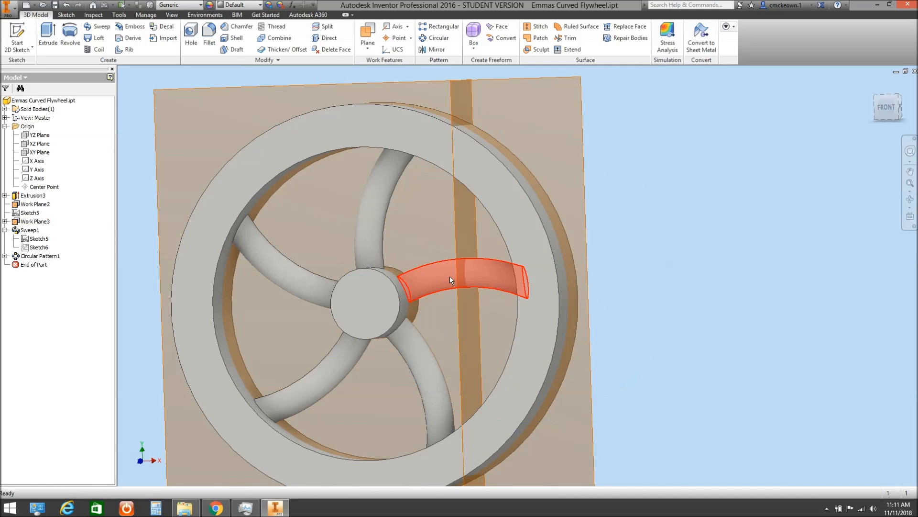
{"action": "scroll", "coordinate": [453, 280], "scroll_direction": "down", "scroll_amount": 5}
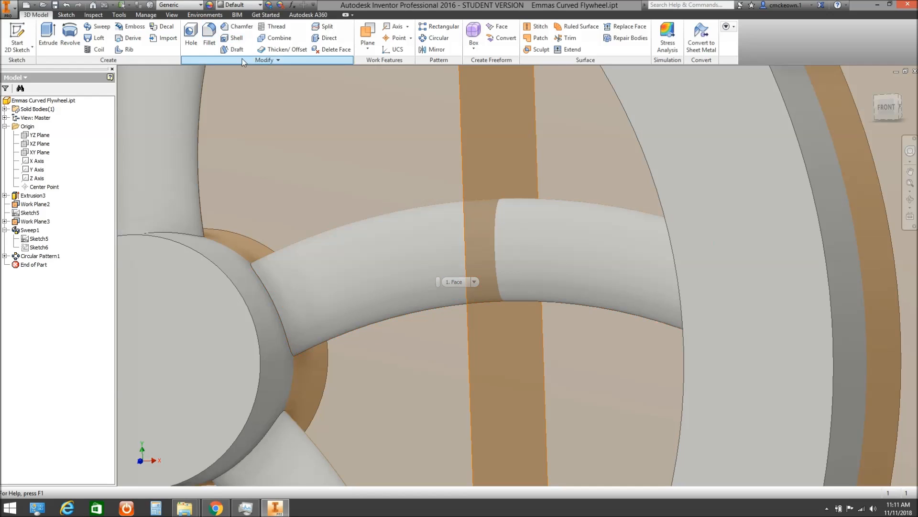
{"action": "left_click", "coordinate": [172, 15]}
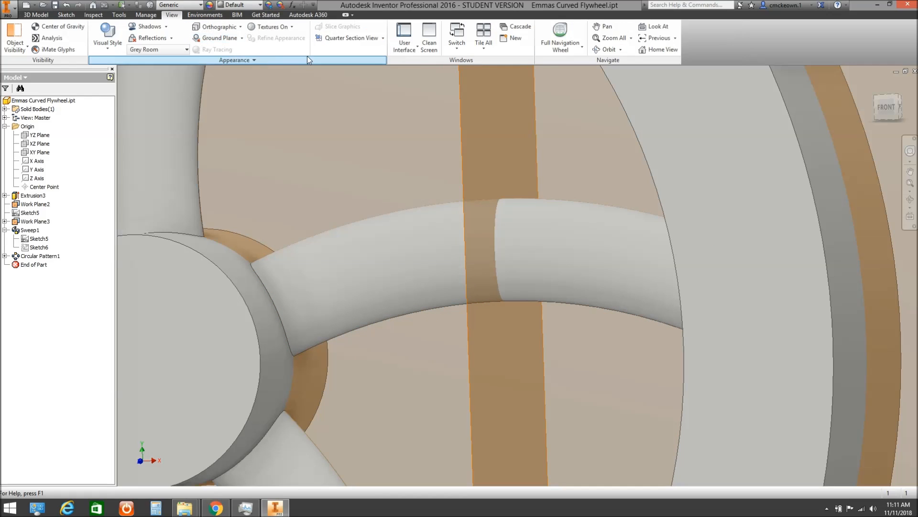
{"action": "left_click", "coordinate": [383, 39]}
{"action": "left_click", "coordinate": [355, 72]}
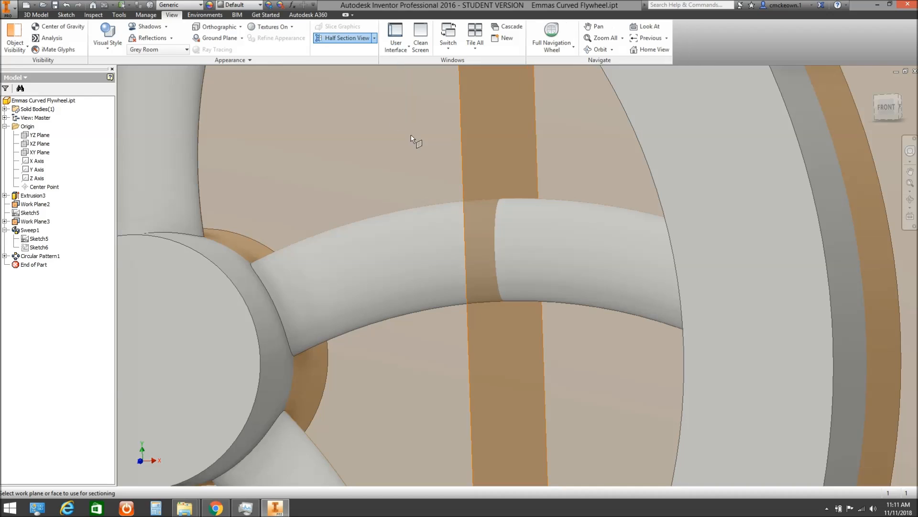
{"action": "left_click", "coordinate": [464, 157]}
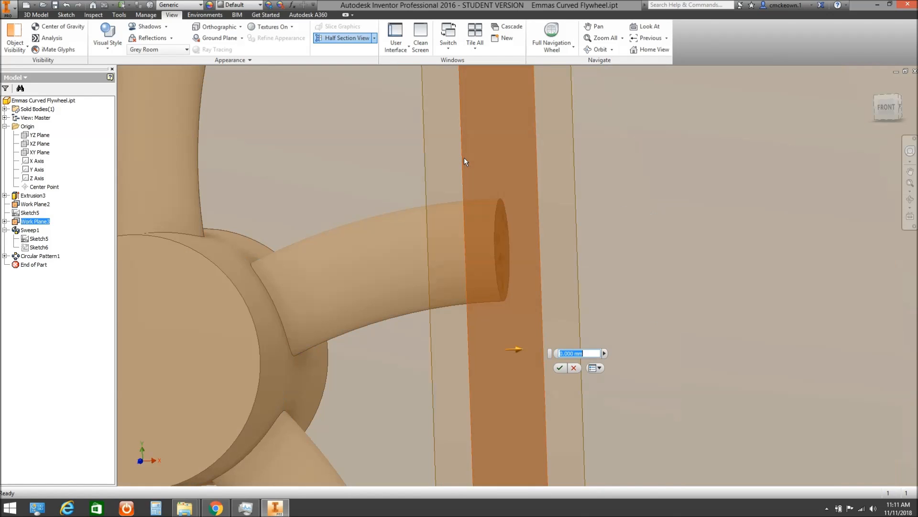
Examine the spoke's elliptical cross-section from the side, then end the section view.
{"action": "key", "text": "F4"}
{"action": "left_click_drag", "start_coordinate": [850, 211], "coordinate": [414, 281]}
{"action": "right_click", "coordinate": [414, 282]}
{"action": "left_click", "coordinate": [444, 279]}
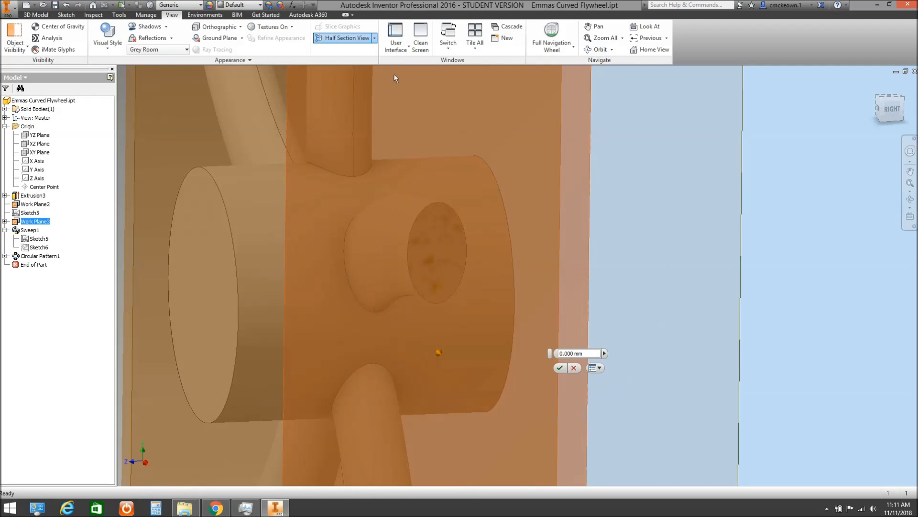
{"action": "left_click", "coordinate": [375, 38]}
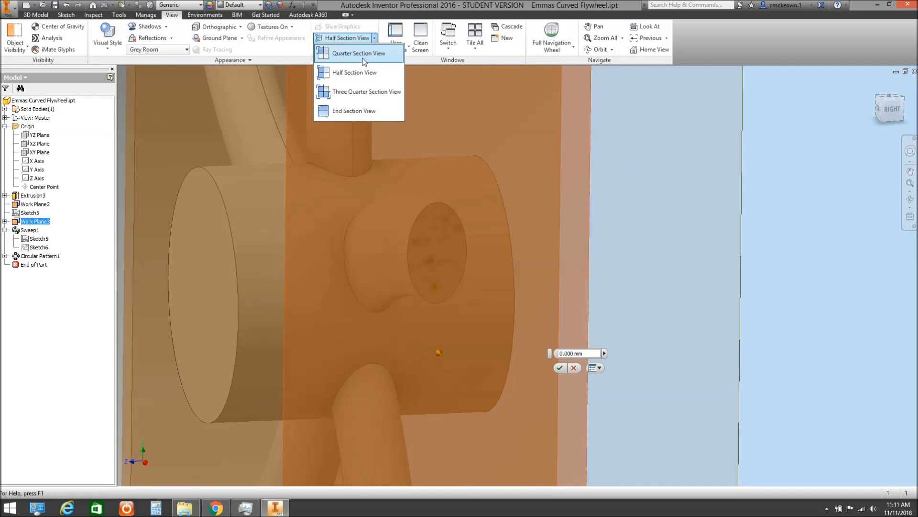
{"action": "left_click", "coordinate": [345, 112]}
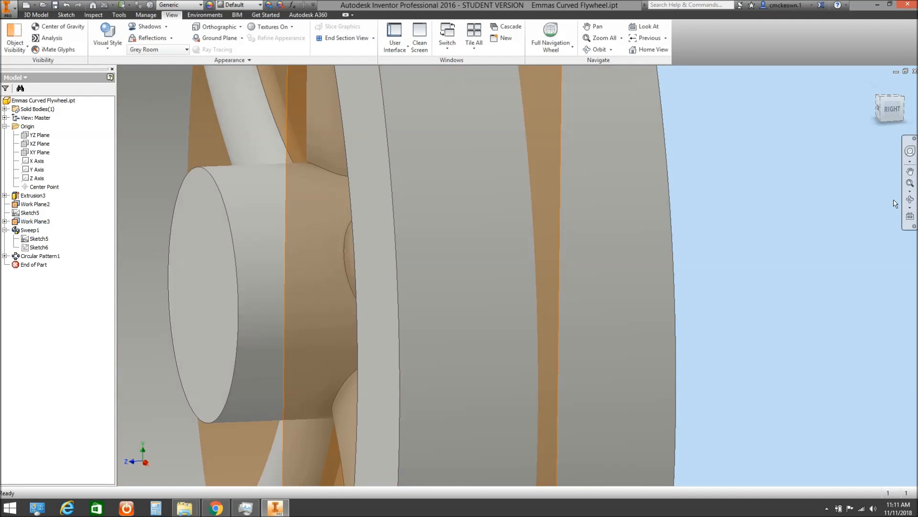
Open the sweep's ellipse profile sketch for editing.
{"action": "left_click", "coordinate": [913, 202]}
{"action": "left_click_drag", "start_coordinate": [507, 247], "coordinate": [601, 240]}
{"action": "right_click", "coordinate": [601, 240]}
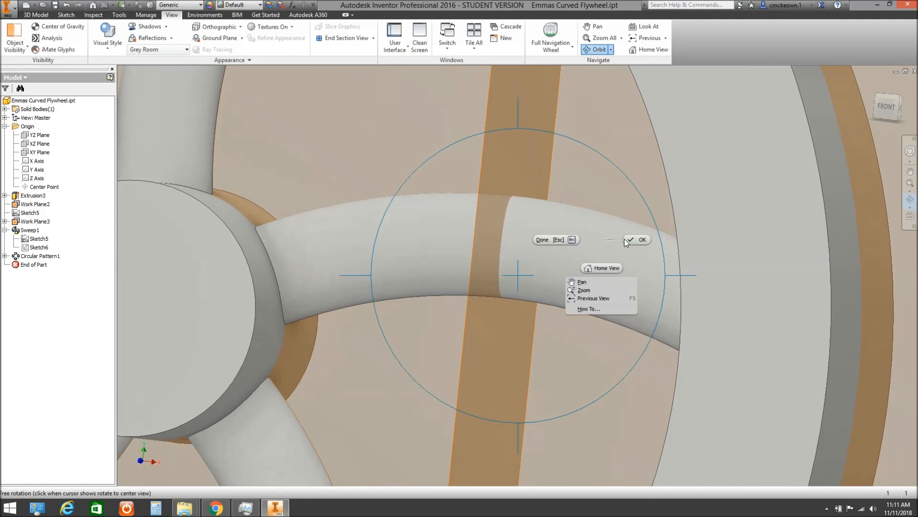
{"action": "left_click", "coordinate": [633, 239]}
{"action": "scroll", "coordinate": [425, 284], "scroll_direction": "down", "scroll_amount": 3}
{"action": "left_click", "coordinate": [39, 246]}
{"action": "double_click", "coordinate": [39, 247]}
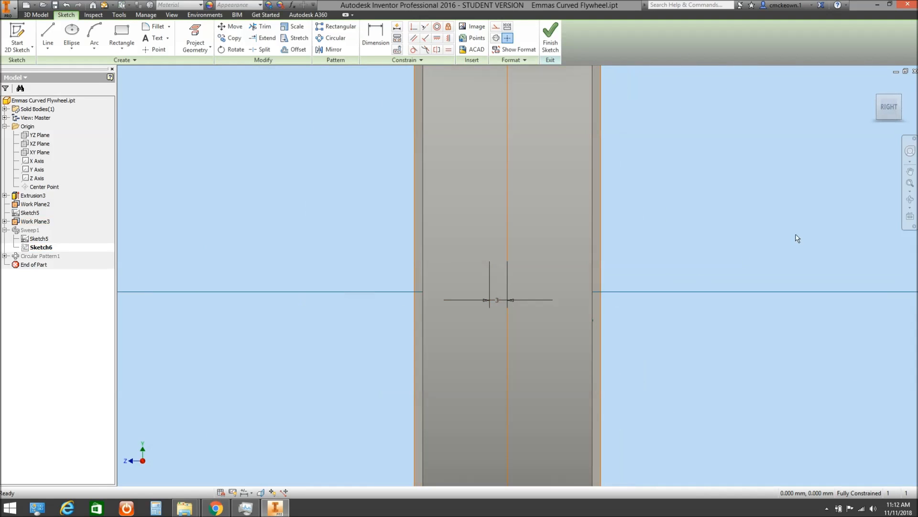
Set the ellipse's horizontal half-width to 4 mm, finish the sketch, and check the updated spokes.
{"action": "left_click", "coordinate": [911, 200]}
{"action": "left_click_drag", "start_coordinate": [558, 315], "coordinate": [420, 324]}
{"action": "right_click", "coordinate": [420, 324]}
{"action": "left_click", "coordinate": [455, 324]}
{"action": "scroll", "coordinate": [477, 320], "scroll_direction": "up", "scroll_amount": 4}
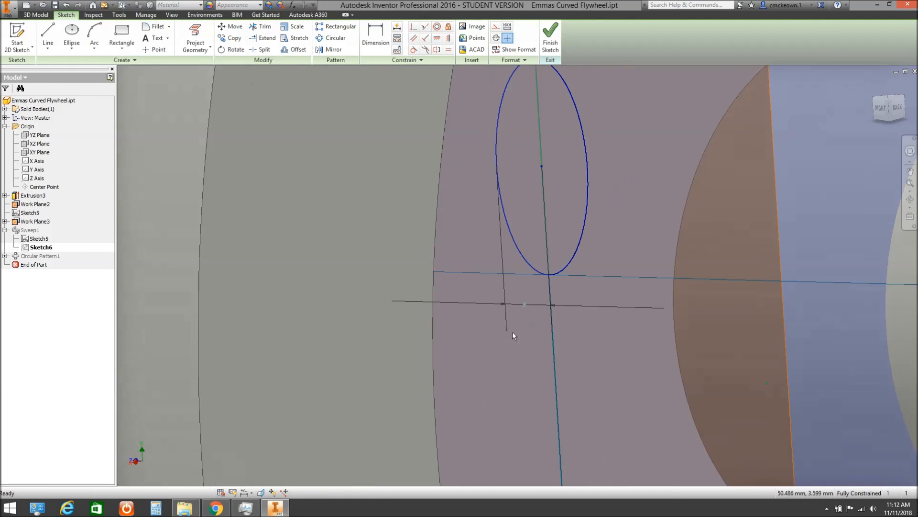
{"action": "double_click", "coordinate": [526, 309]}
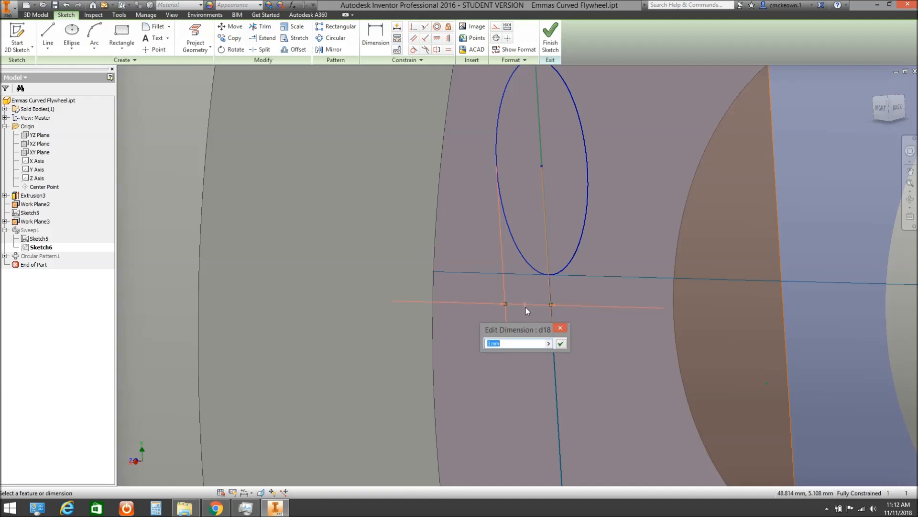
{"action": "type", "text": "4"}
{"action": "left_click", "coordinate": [561, 343]}
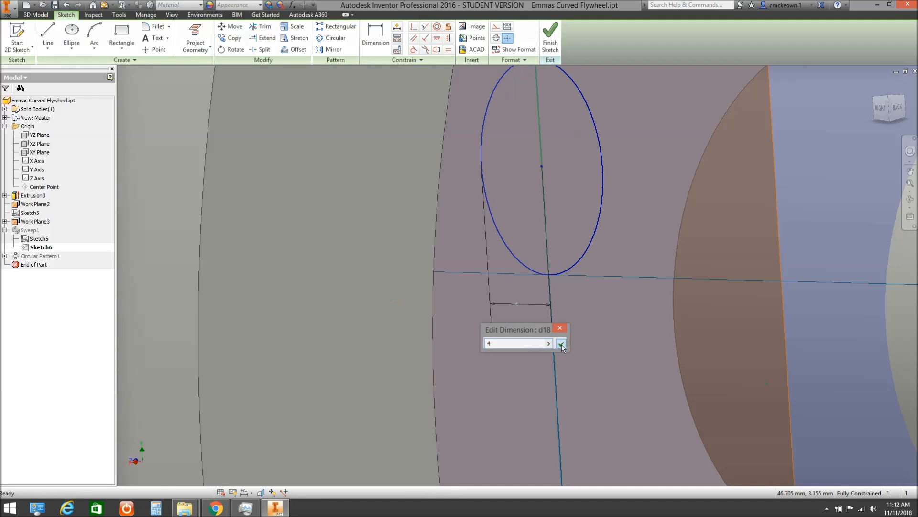
{"action": "right_click", "coordinate": [526, 355]}
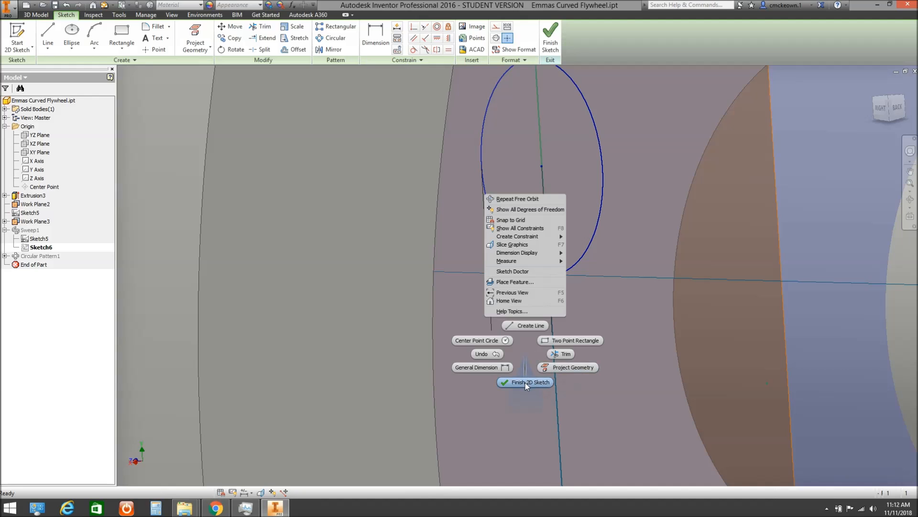
{"action": "left_click", "coordinate": [529, 380]}
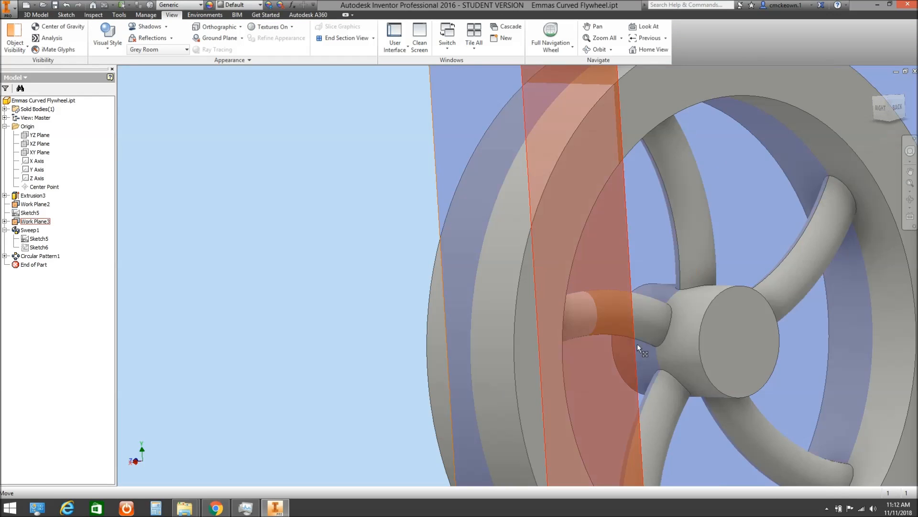
{"action": "key", "text": "F4"}
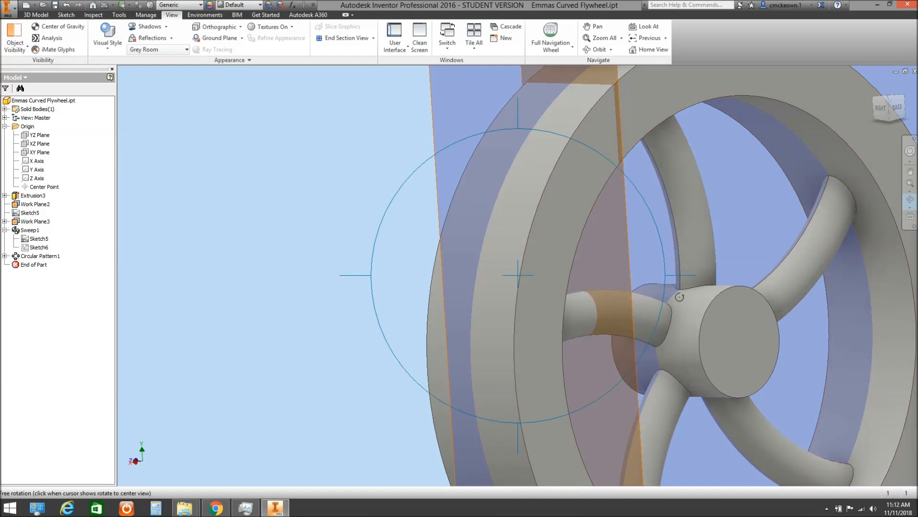
{"action": "left_click_drag", "start_coordinate": [634, 300], "coordinate": [524, 294]}
{"action": "key", "text": "Escape"}
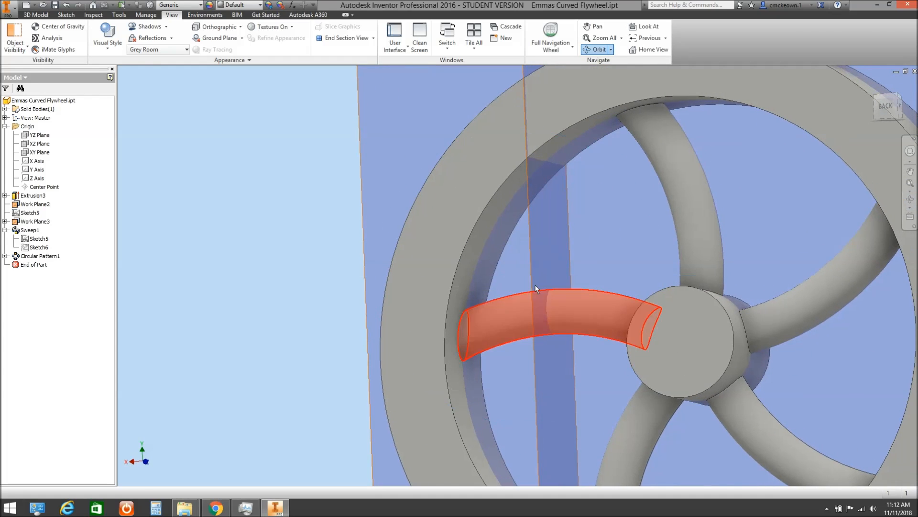
Cut a half section view of the flywheel at the work plane crossing the curved spoke.
{"action": "left_click", "coordinate": [374, 38]}
{"action": "left_click", "coordinate": [344, 72]}
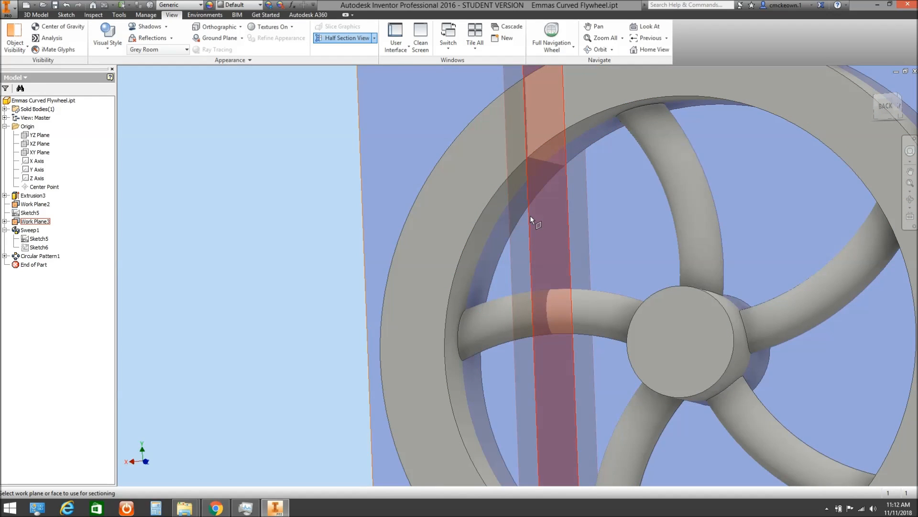
{"action": "left_click", "coordinate": [530, 216]}
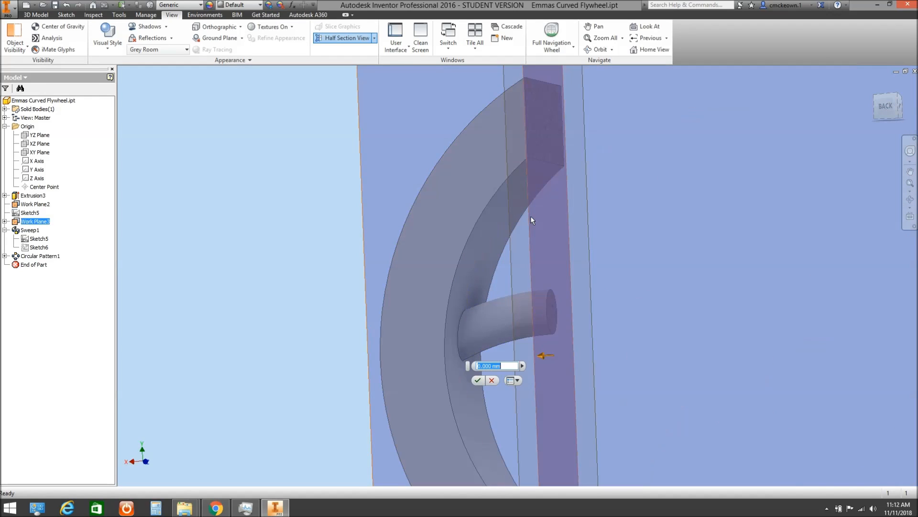
Examine the spoke's cut elliptical face from the side, then end the section view.
{"action": "left_click", "coordinate": [910, 199]}
{"action": "left_click_drag", "start_coordinate": [578, 283], "coordinate": [432, 280]}
{"action": "scroll", "coordinate": [494, 310], "scroll_direction": "down", "scroll_amount": 5}
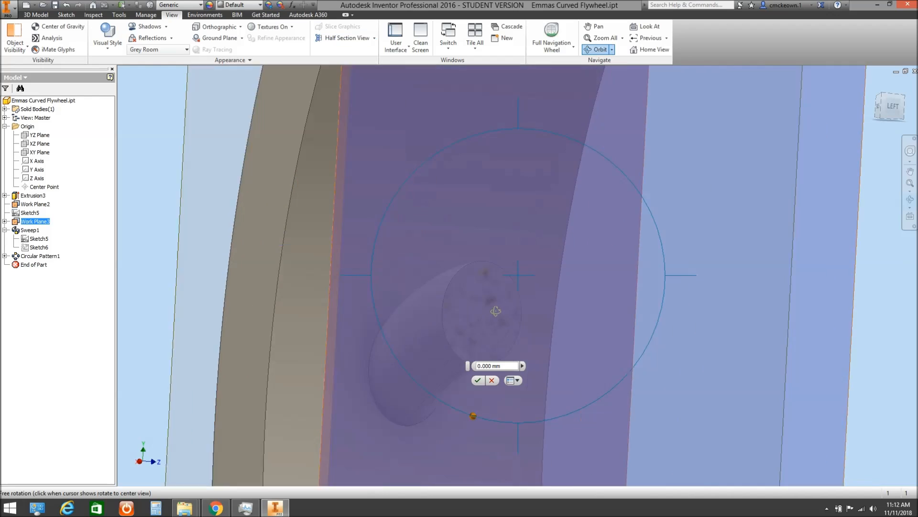
{"action": "mouse_move", "coordinate": [472, 320]}
{"action": "left_mouse_down"}
{"action": "mouse_move", "coordinate": [416, 334]}
{"action": "mouse_move", "coordinate": [457, 323]}
{"action": "left_mouse_up"}
{"action": "right_click", "coordinate": [458, 323]}
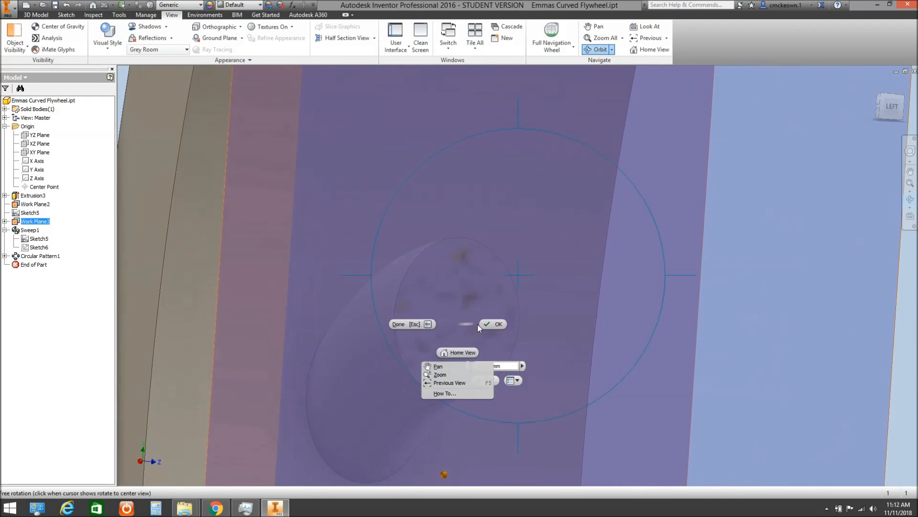
{"action": "left_click", "coordinate": [413, 323]}
{"action": "left_click", "coordinate": [374, 38]}
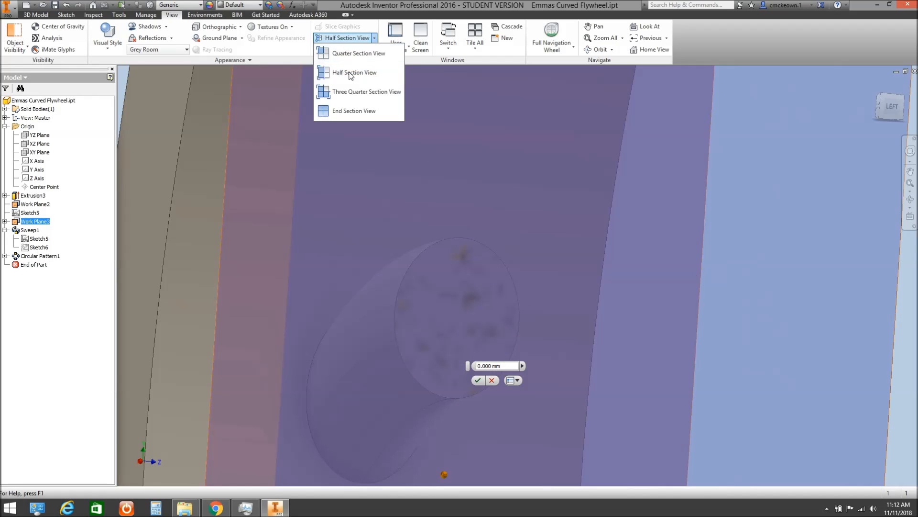
{"action": "left_click", "coordinate": [344, 111]}
Examine the whole flywheel from the back, side and front to judge the spokes' shape and curvature.
{"action": "key", "text": "F4"}
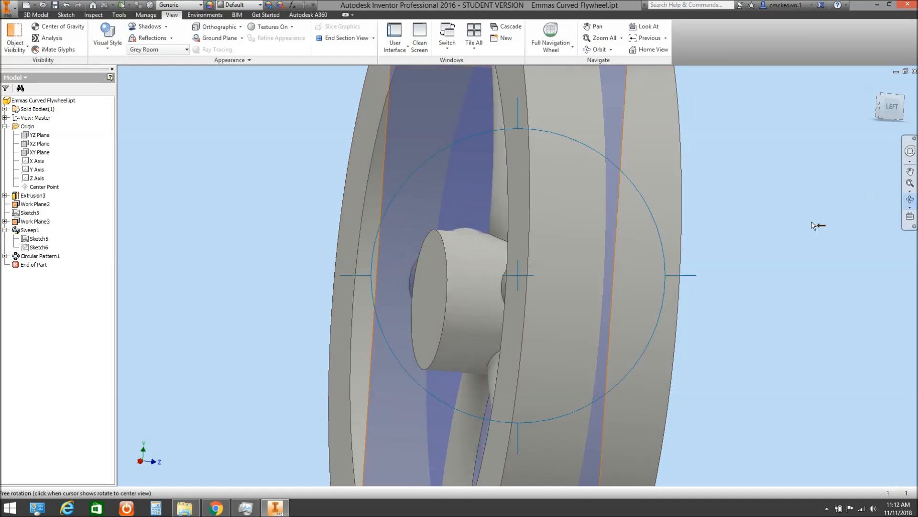
{"action": "left_click_drag", "start_coordinate": [493, 279], "coordinate": [560, 284]}
{"action": "right_click", "coordinate": [557, 283]}
{"action": "left_click", "coordinate": [517, 283]}
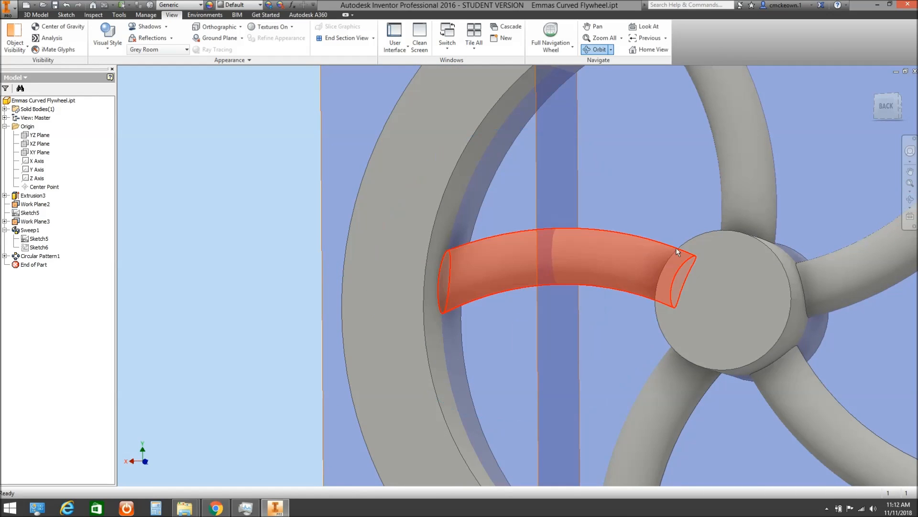
{"action": "left_click", "coordinate": [910, 199]}
{"action": "left_click_drag", "start_coordinate": [709, 228], "coordinate": [432, 217]}
{"action": "right_click", "coordinate": [433, 217]}
{"action": "left_click", "coordinate": [474, 217]}
{"action": "left_click", "coordinate": [896, 108]}
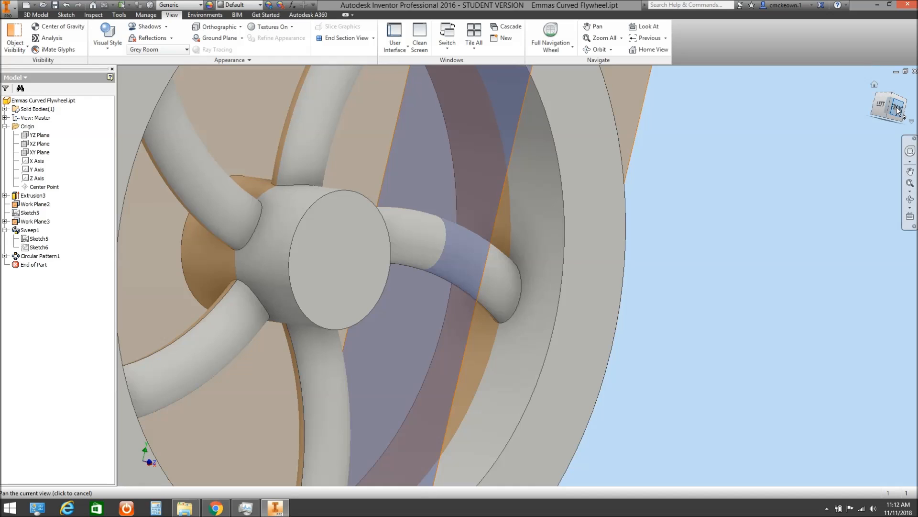
{"action": "scroll", "coordinate": [607, 256], "scroll_direction": "up", "scroll_amount": 4}
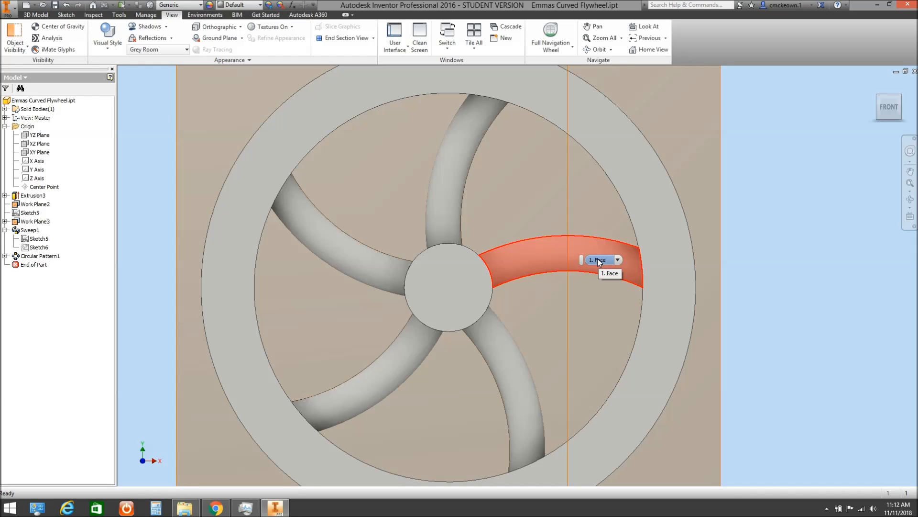
{"action": "left_click", "coordinate": [908, 200]}
{"action": "mouse_move", "coordinate": [519, 274]}
{"action": "left_mouse_down"}
{"action": "mouse_move", "coordinate": [545, 275]}
{"action": "mouse_move", "coordinate": [520, 270]}
{"action": "left_mouse_up"}
{"action": "right_click", "coordinate": [520, 271]}
{"action": "left_click", "coordinate": [544, 273]}
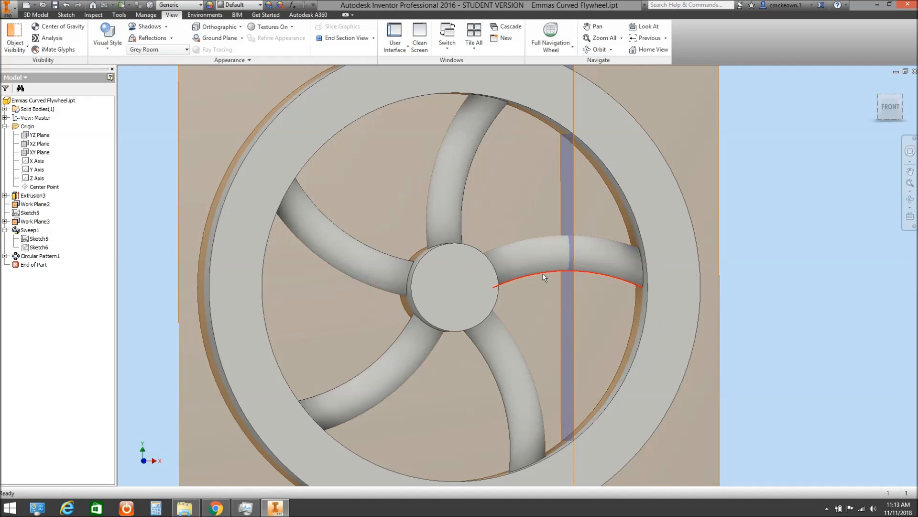
Set the radius of the lowest arc in the spoke path sketch to 45 mm and finish the sketch.
{"action": "double_click", "coordinate": [36, 213]}
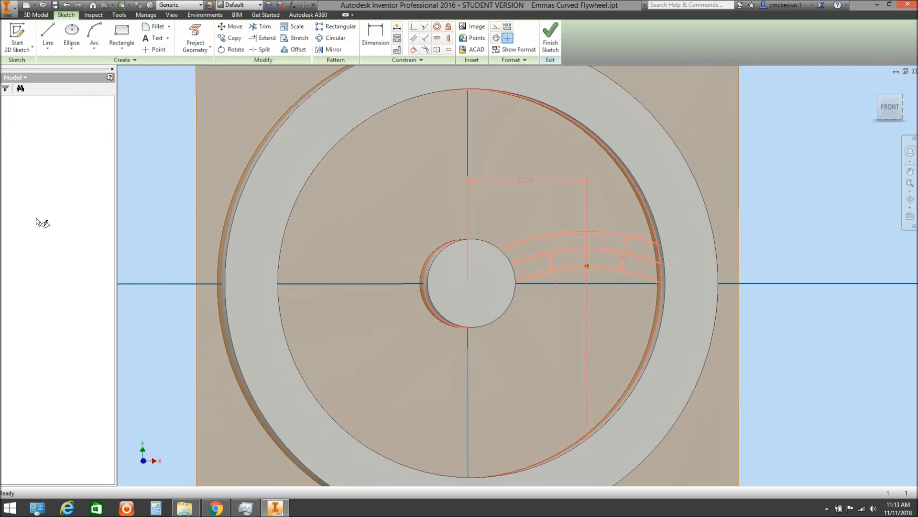
{"action": "scroll", "coordinate": [503, 349], "scroll_direction": "down", "scroll_amount": 3}
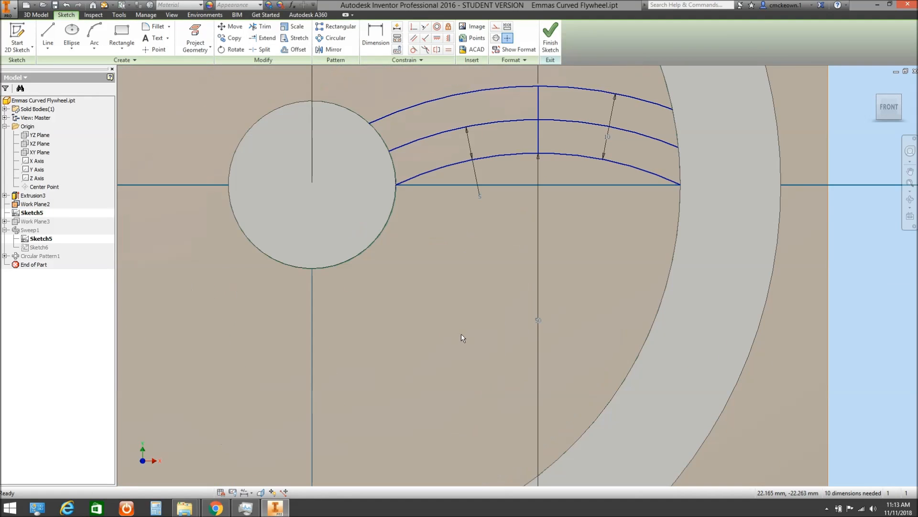
{"action": "double_click", "coordinate": [537, 319]}
{"action": "type", "text": "45"}
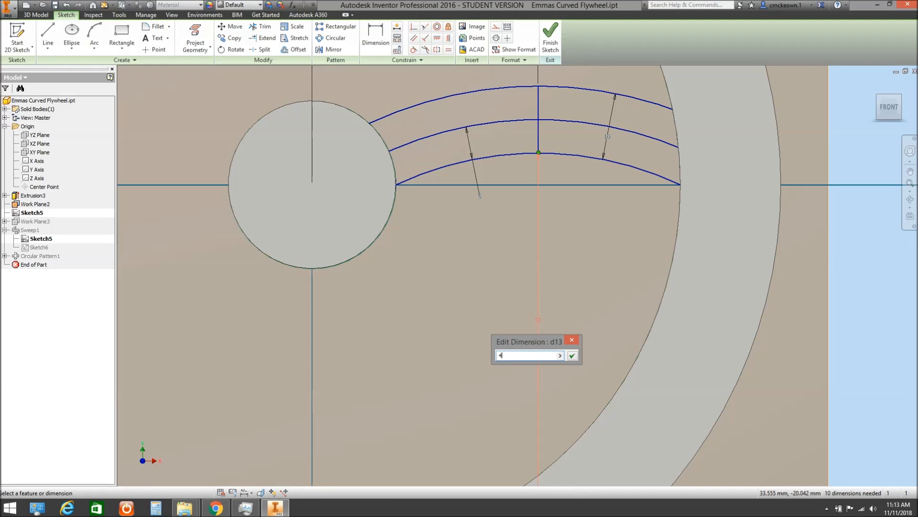
{"action": "left_click", "coordinate": [572, 356]}
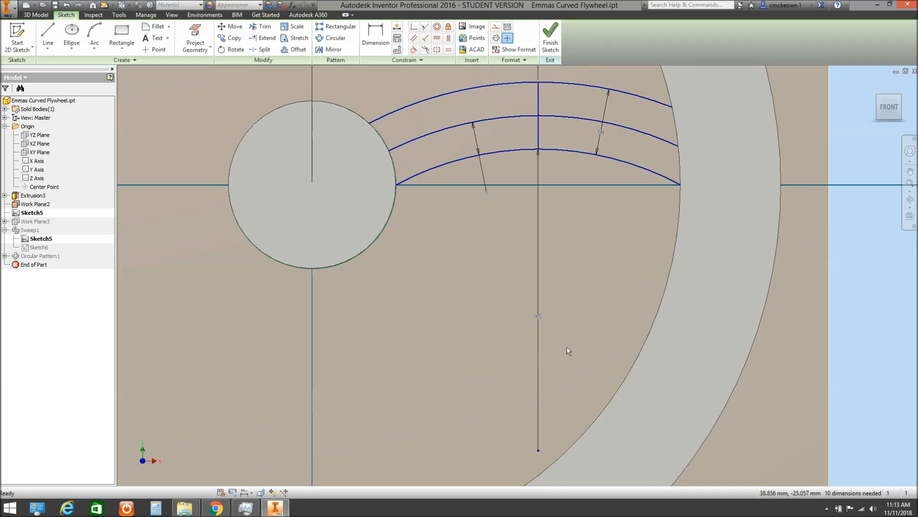
{"action": "right_click", "coordinate": [469, 316]}
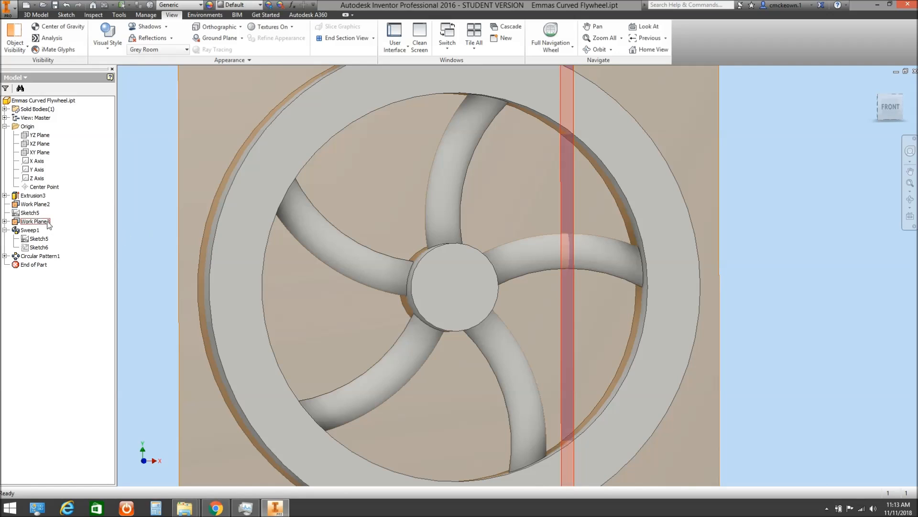
Reopen the spoke path sketch, set the lowest arc's radius to 42 mm, and finish the sketch.
{"action": "double_click", "coordinate": [32, 212]}
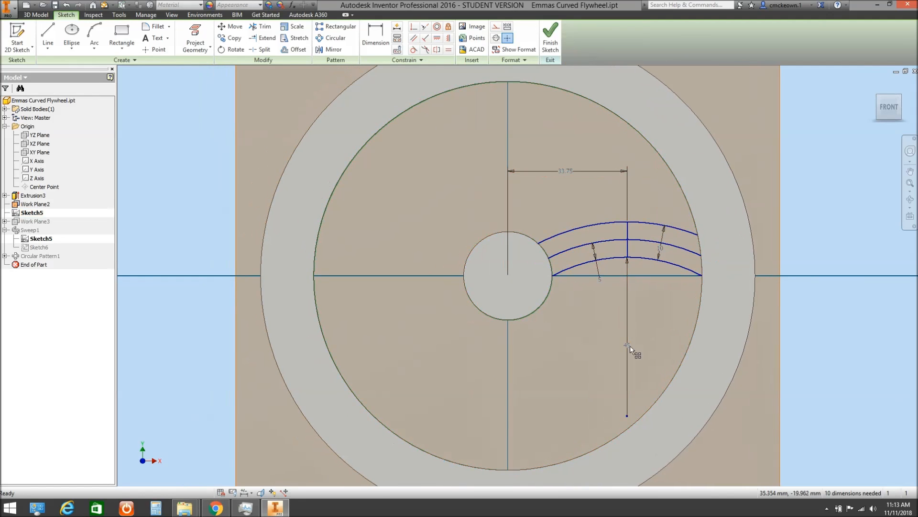
{"action": "double_click", "coordinate": [629, 345]}
{"action": "type", "text": "42"}
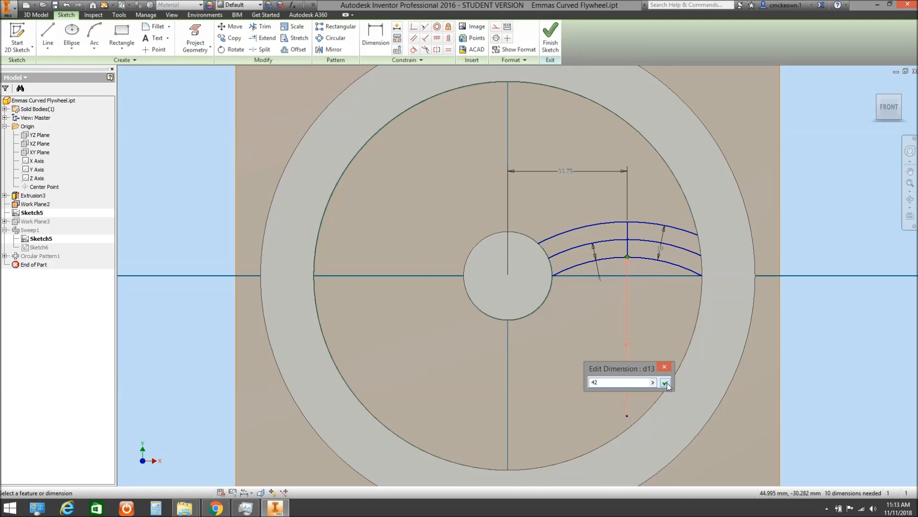
{"action": "left_click", "coordinate": [665, 383]}
{"action": "right_click", "coordinate": [591, 357]}
{"action": "left_click", "coordinate": [593, 385]}
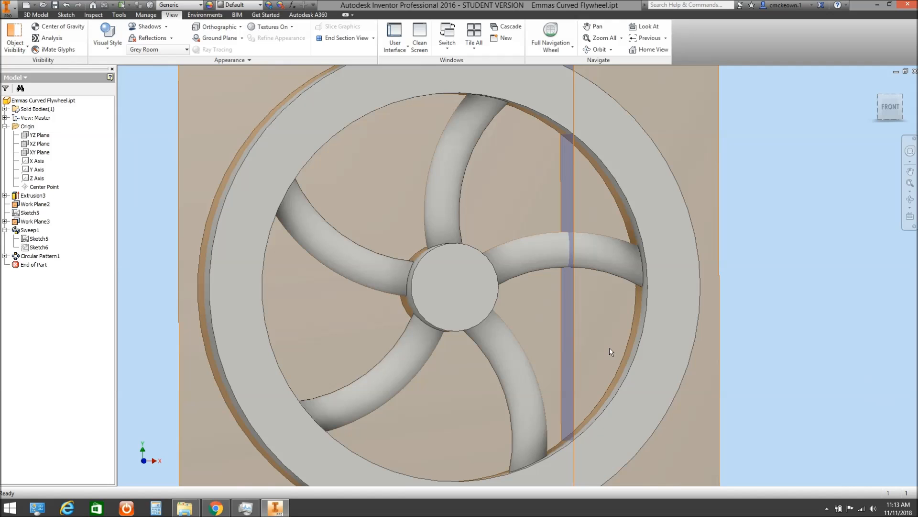
Examine the updated curvature of the spokes on the whole flywheel.
{"action": "scroll", "coordinate": [574, 301], "scroll_direction": "down", "scroll_amount": 3}
{"action": "left_click_drag", "start_coordinate": [569, 301], "coordinate": [558, 301]}
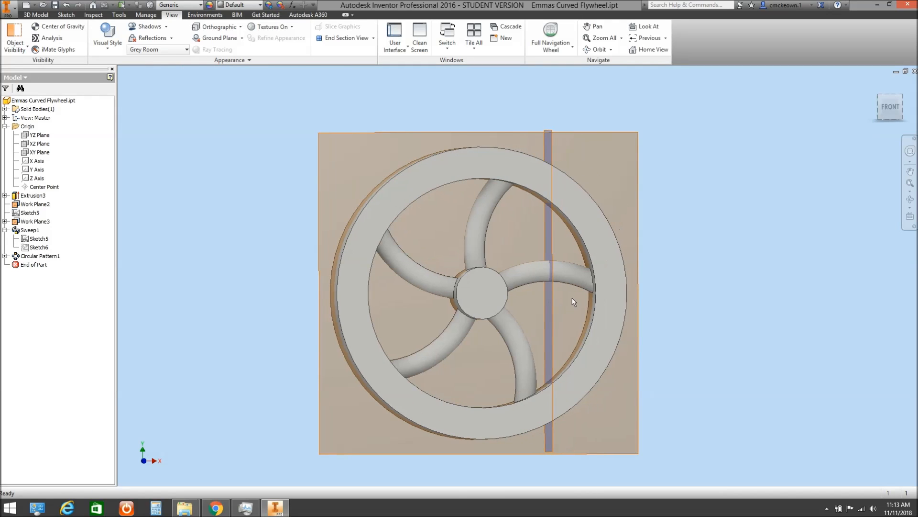
{"action": "left_click", "coordinate": [910, 200]}
{"action": "left_click_drag", "start_coordinate": [560, 258], "coordinate": [542, 272]}
{"action": "right_click", "coordinate": [542, 273]}
{"action": "left_click", "coordinate": [575, 259]}
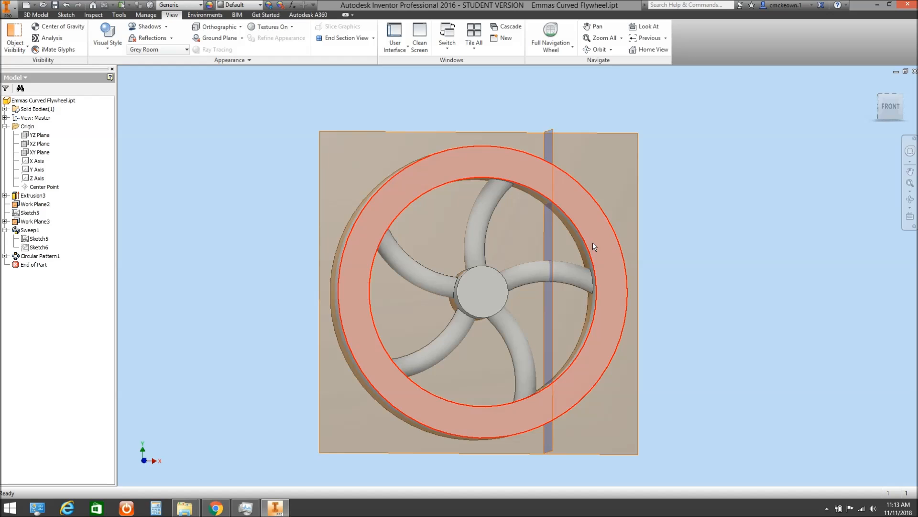
{"action": "middle_click_drag", "start_coordinate": [591, 243], "coordinate": [567, 254]}
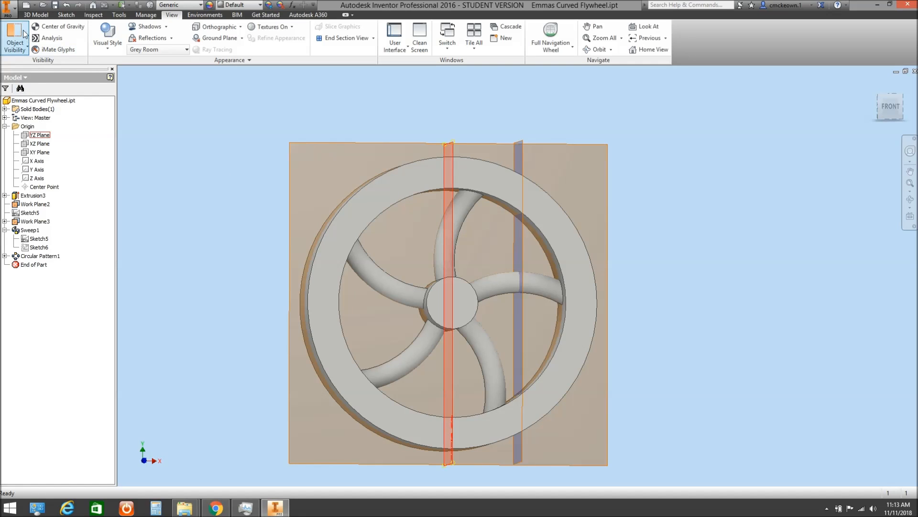
Start a new 2D sketch on the front face of the flywheel's outer ring.
{"action": "left_click", "coordinate": [36, 15]}
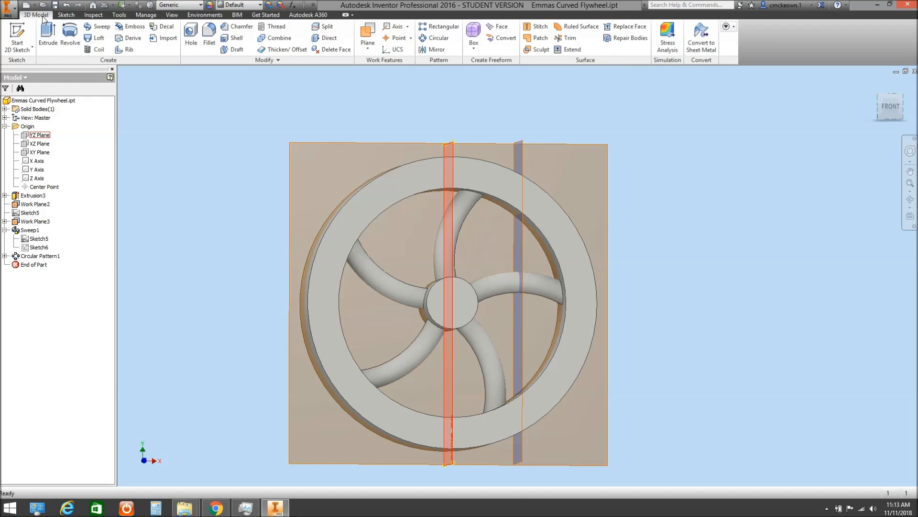
{"action": "left_click", "coordinate": [17, 36]}
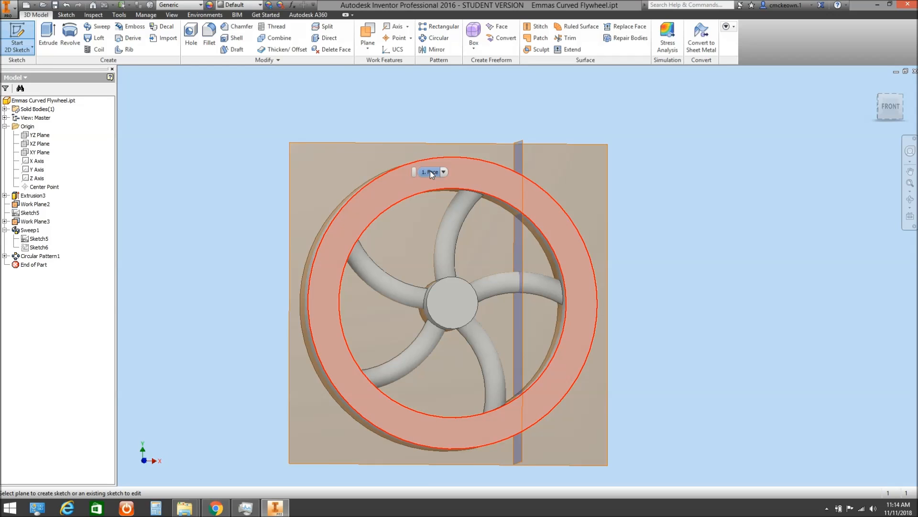
{"action": "left_click", "coordinate": [430, 171]}
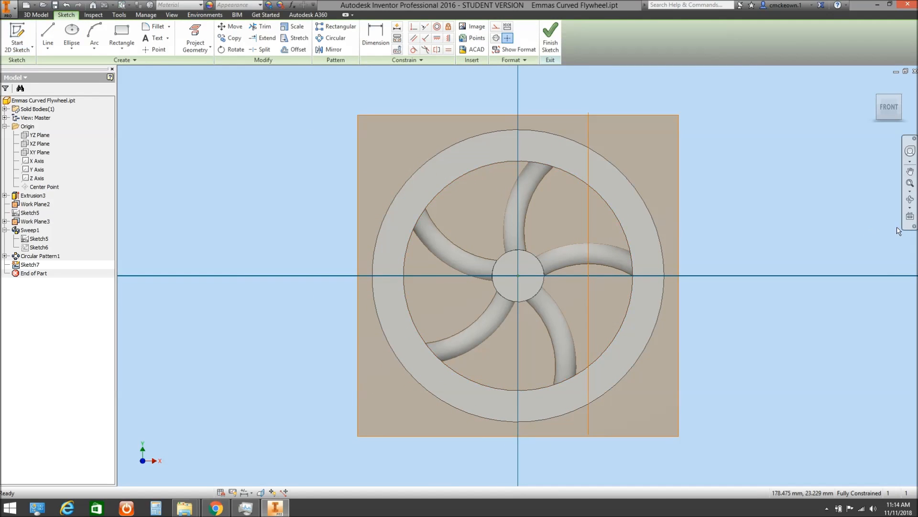
Draw a 120 mm diameter circle centred on the sketch origin, lying on the outer ring's front face.
{"action": "left_click", "coordinate": [910, 199]}
{"action": "mouse_move", "coordinate": [554, 250]}
{"action": "left_mouse_down"}
{"action": "mouse_move", "coordinate": [471, 258]}
{"action": "mouse_move", "coordinate": [542, 252]}
{"action": "left_mouse_up"}
{"action": "right_click", "coordinate": [542, 252]}
{"action": "key", "text": "Escape"}
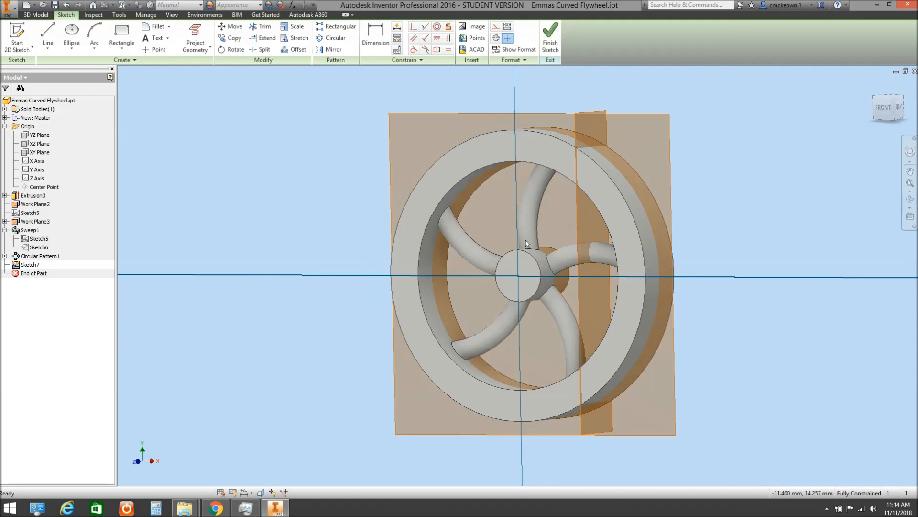
{"action": "scroll", "coordinate": [527, 244], "scroll_direction": "up", "scroll_amount": 3}
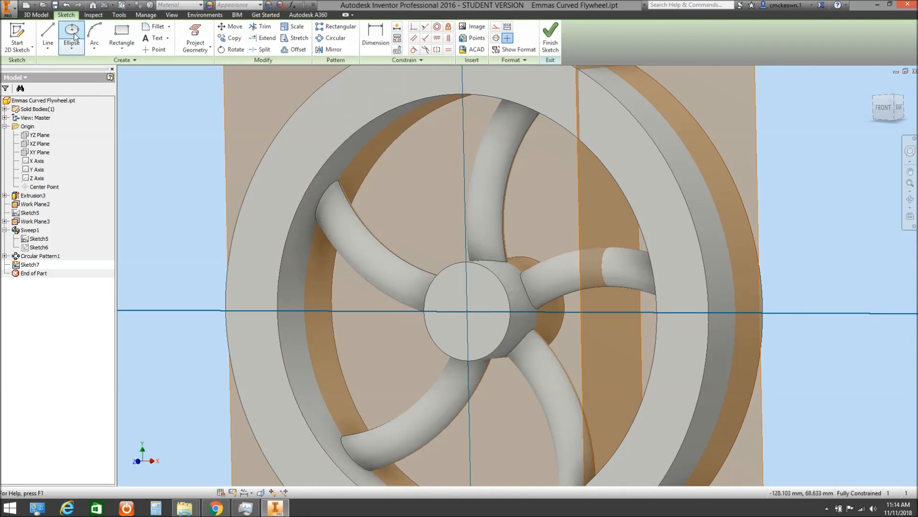
{"action": "left_click", "coordinate": [73, 48]}
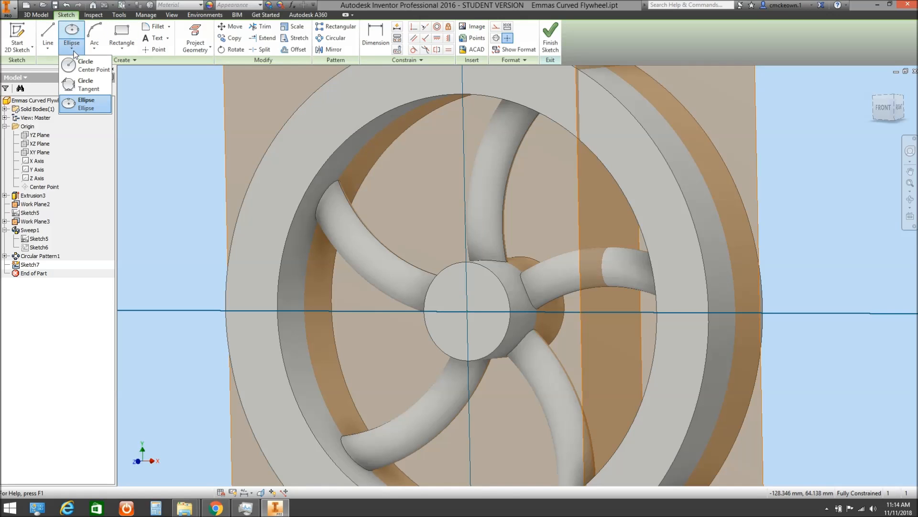
{"action": "left_click", "coordinate": [81, 65]}
{"action": "left_click", "coordinate": [908, 217]}
{"action": "left_click", "coordinate": [679, 235]}
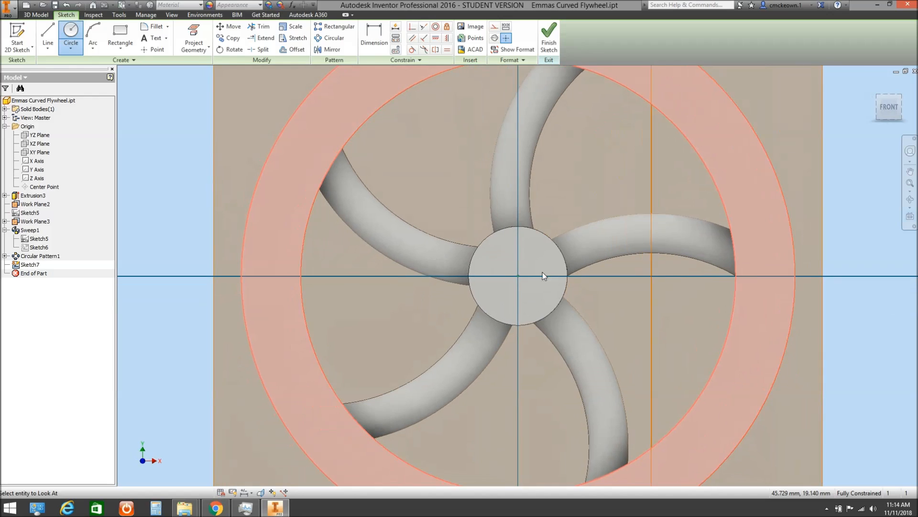
{"action": "left_click", "coordinate": [518, 276]}
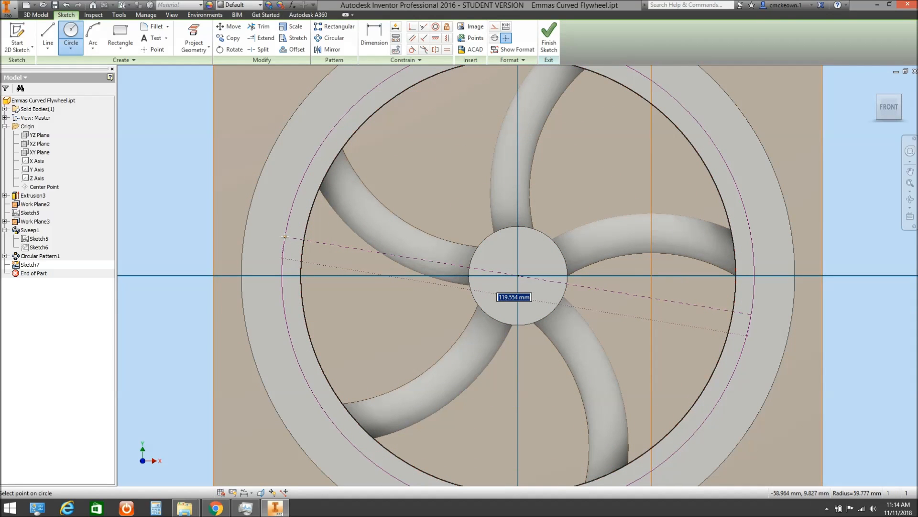
{"action": "type", "text": "120"}
{"action": "key", "text": "Return"}
{"action": "right_click", "coordinate": [285, 237]}
{"action": "left_click", "coordinate": [348, 241]}
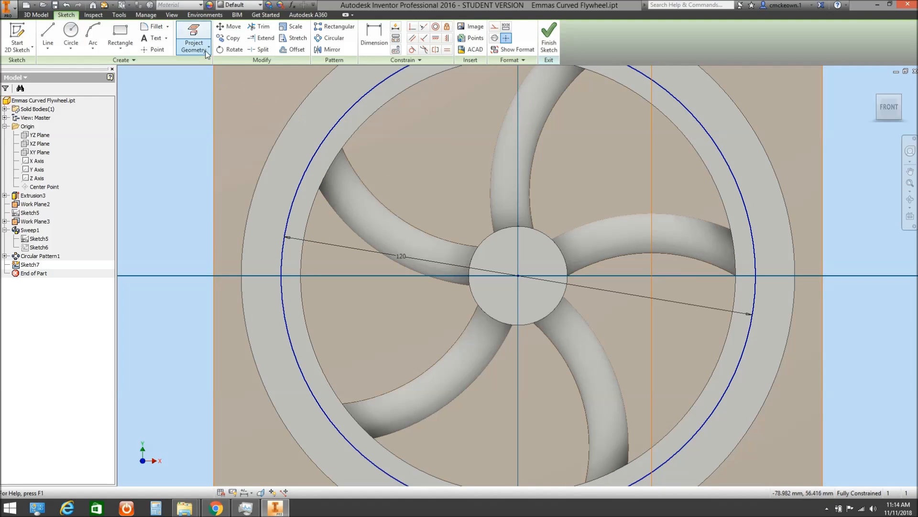
Project the outer ring's inner edge into the sketch.
{"action": "left_click", "coordinate": [200, 37]}
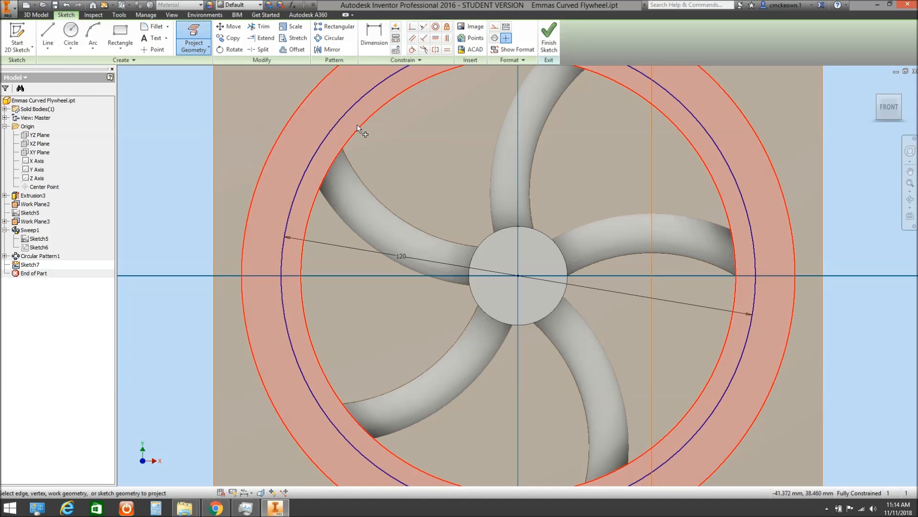
{"action": "left_click", "coordinate": [360, 128]}
{"action": "right_click", "coordinate": [404, 158]}
{"action": "left_click", "coordinate": [431, 159]}
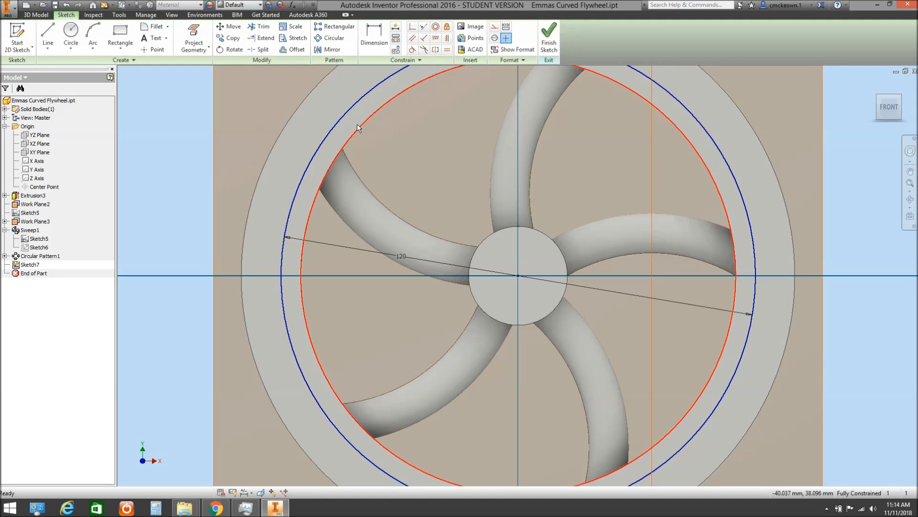
Extrude the ring-shaped profile between the 120 mm circle and the inner edge as a 5 mm deep cut into the outer ring.
{"action": "key", "text": "e"}
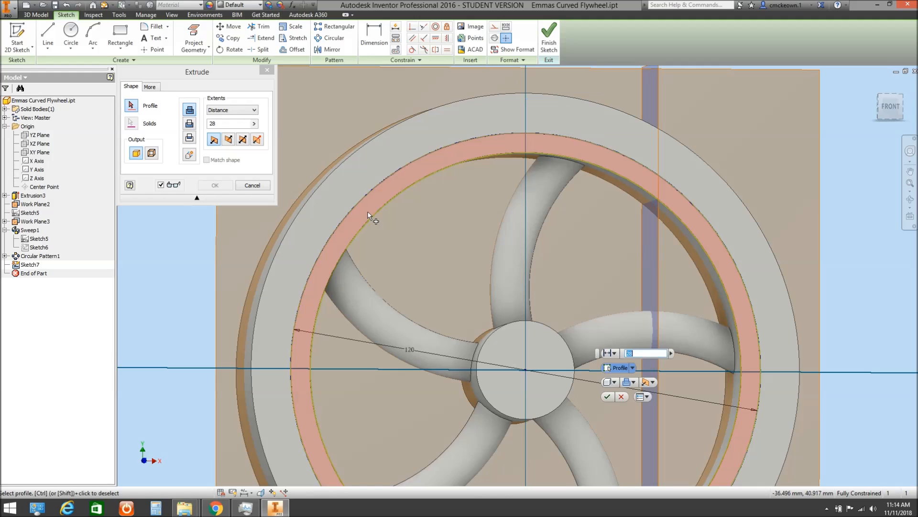
{"action": "left_click", "coordinate": [368, 211]}
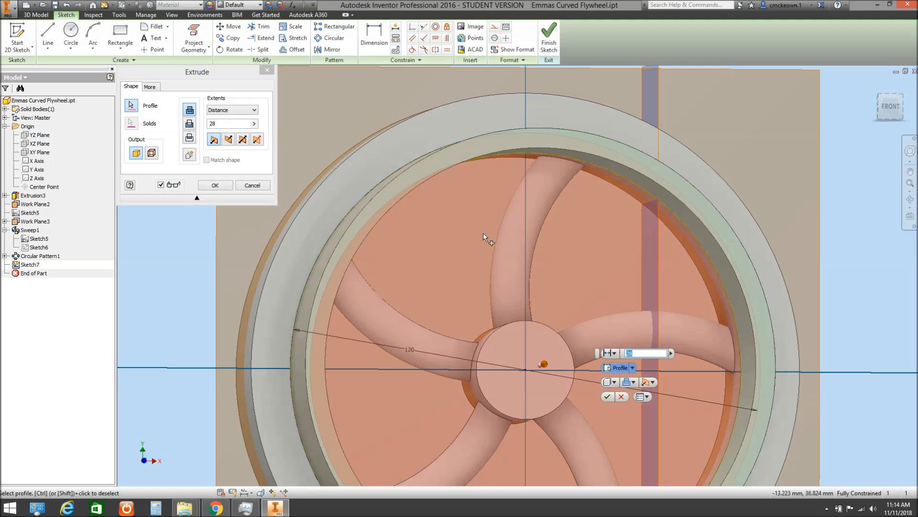
{"action": "left_click", "coordinate": [190, 125]}
{"action": "left_click", "coordinate": [212, 124]}
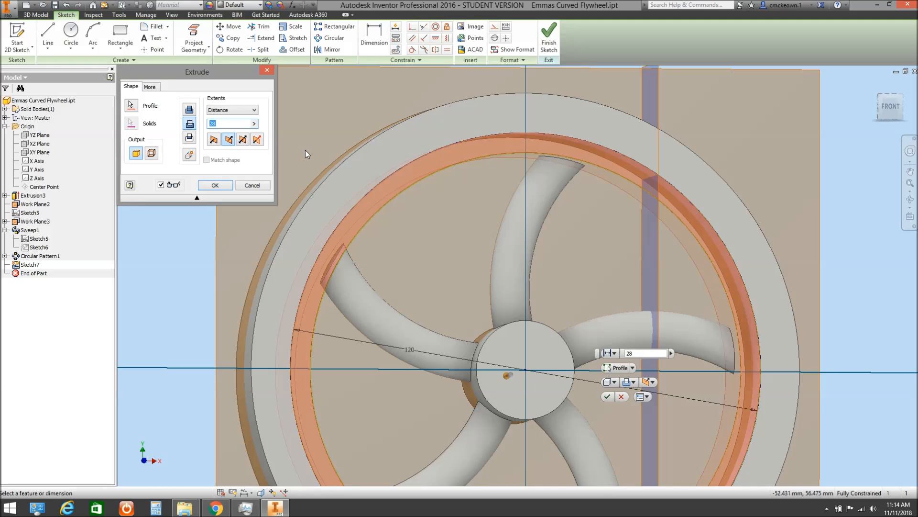
{"action": "type", "text": "5"}
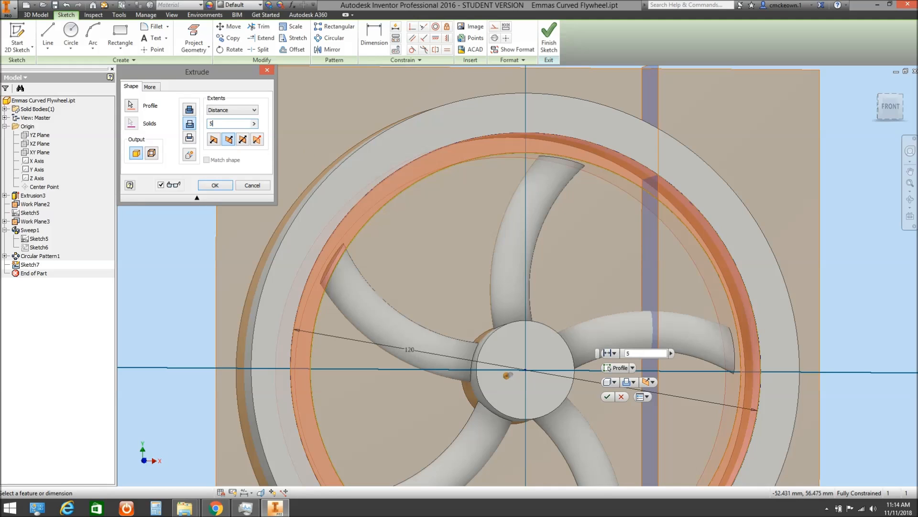
{"action": "left_click", "coordinate": [214, 185]}
Edit the recess extrusion in the outer ring and set its cut depth to 7 mm.
{"action": "left_click", "coordinate": [910, 199]}
{"action": "left_click_drag", "start_coordinate": [711, 234], "coordinate": [468, 185]}
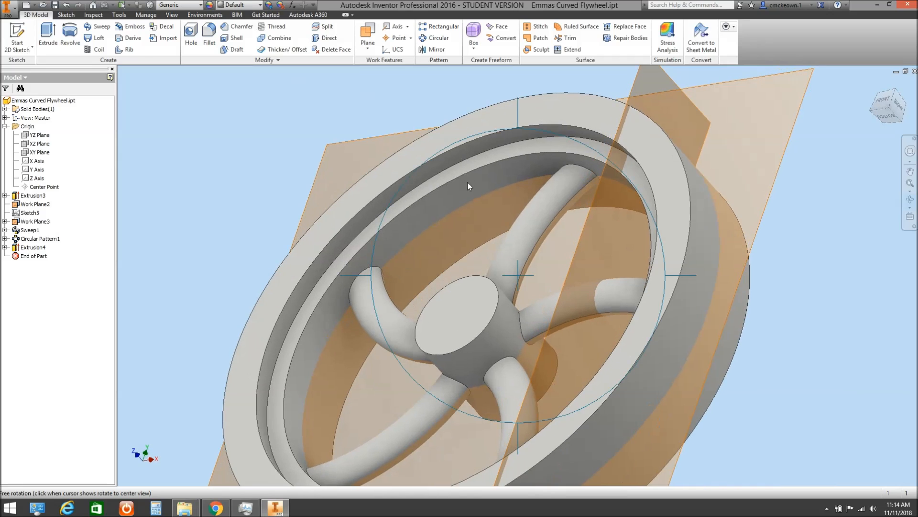
{"action": "right_click", "coordinate": [468, 185]}
{"action": "left_click", "coordinate": [421, 201]}
{"action": "double_click", "coordinate": [37, 246]}
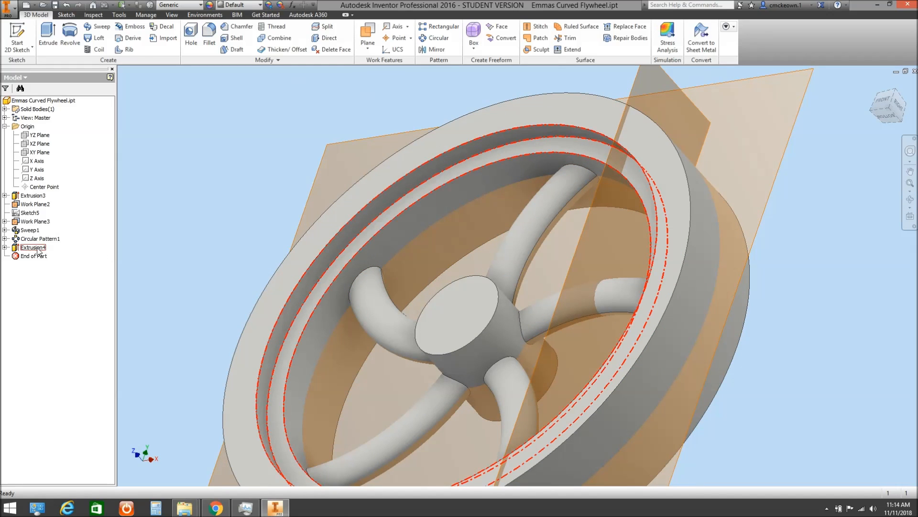
{"action": "left_click", "coordinate": [212, 124]}
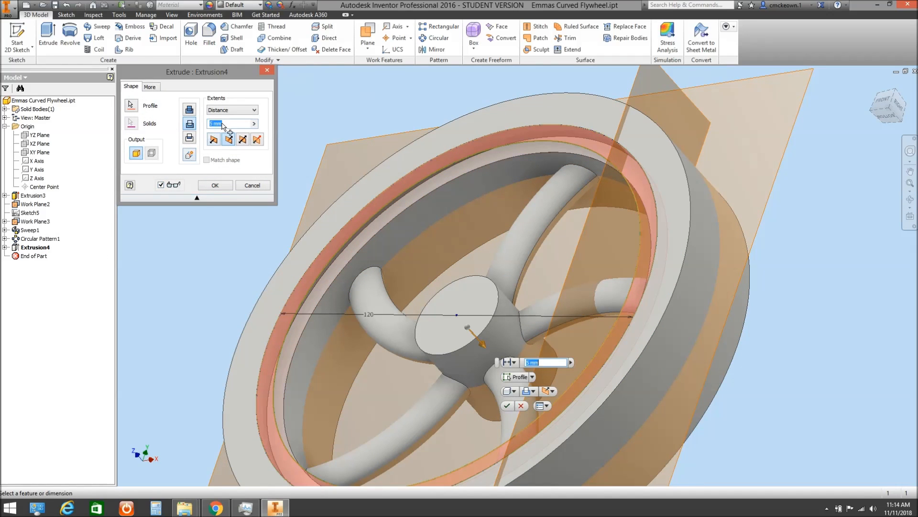
{"action": "left_click", "coordinate": [242, 140]}
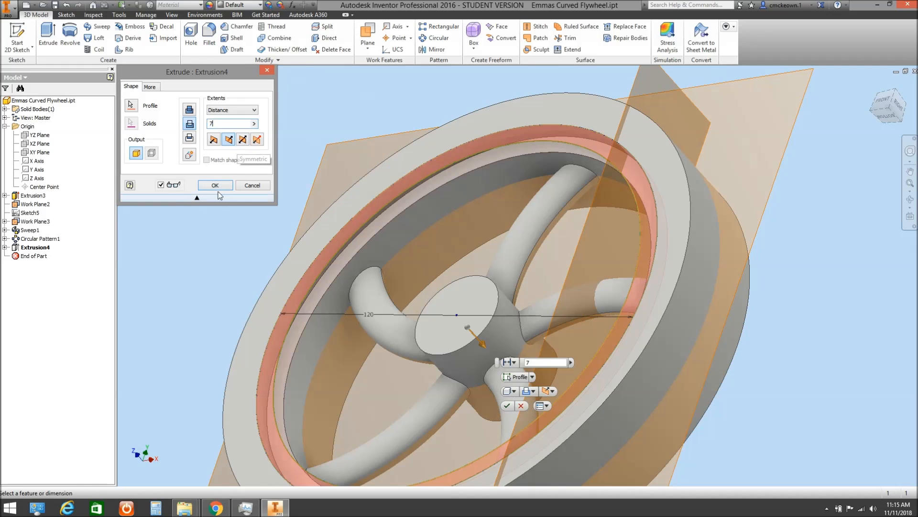
{"action": "left_click", "coordinate": [215, 185]}
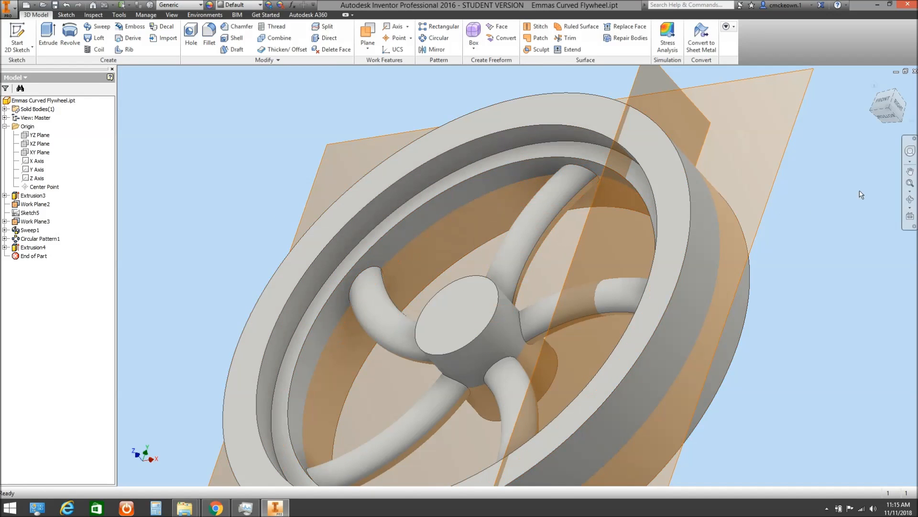
Mirror the recess cut about the work plane parallel to the flywheel's faces to repeat it on the back of the ring.
{"action": "left_click", "coordinate": [910, 199]}
{"action": "mouse_move", "coordinate": [575, 226]}
{"action": "left_mouse_down"}
{"action": "mouse_move", "coordinate": [484, 174]}
{"action": "mouse_move", "coordinate": [610, 180]}
{"action": "mouse_move", "coordinate": [572, 227]}
{"action": "left_mouse_up"}
{"action": "right_click", "coordinate": [572, 227]}
{"action": "left_click", "coordinate": [531, 226]}
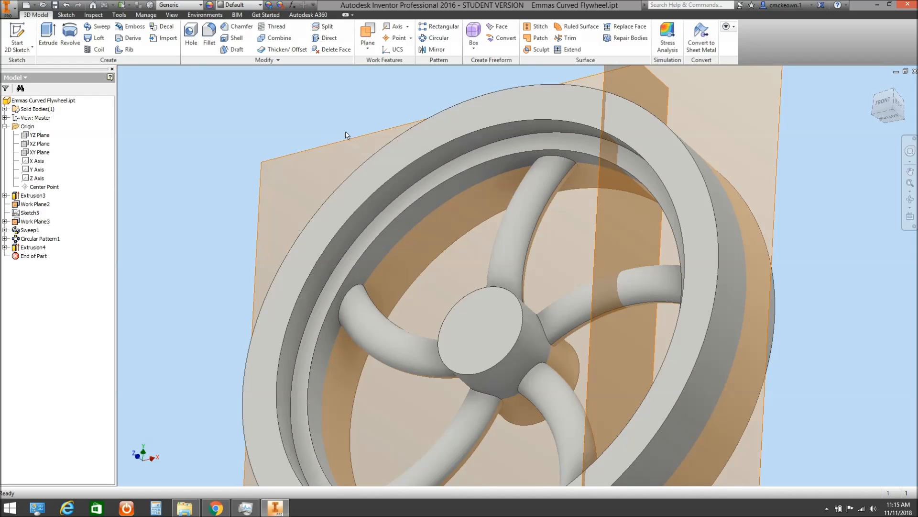
{"action": "left_click", "coordinate": [36, 248]}
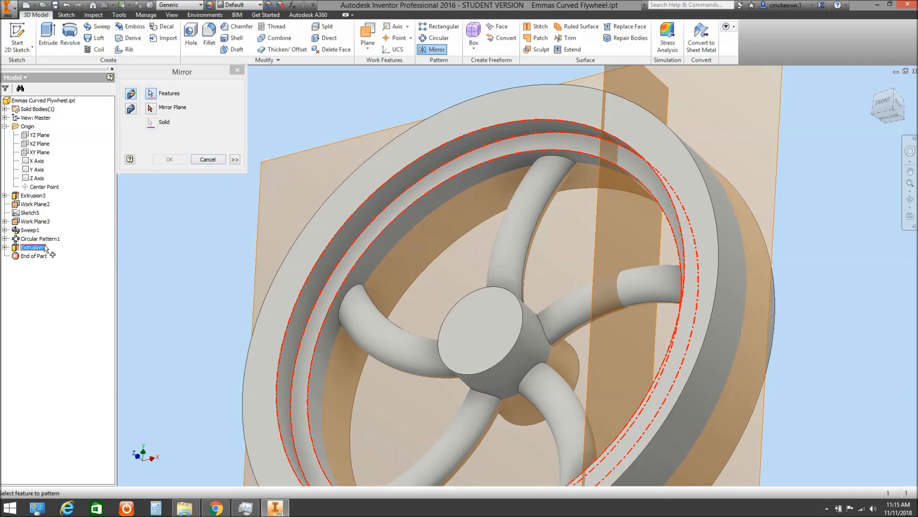
{"action": "left_click", "coordinate": [151, 108]}
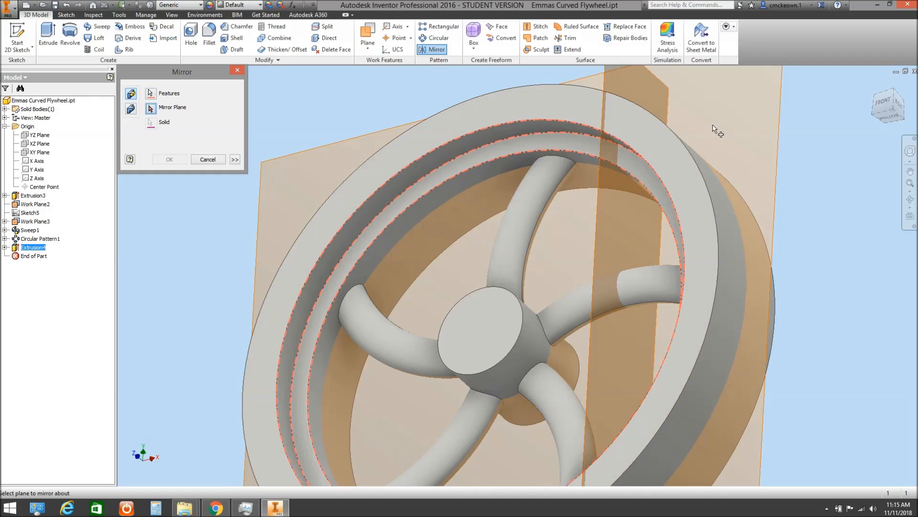
{"action": "left_click", "coordinate": [777, 135]}
{"action": "left_click", "coordinate": [174, 162]}
Set the cut depth of the mirrored ring recess's source extrusion to 2 mm.
{"action": "left_click", "coordinate": [911, 199]}
{"action": "left_click_drag", "start_coordinate": [569, 248], "coordinate": [590, 192]}
{"action": "right_click", "coordinate": [589, 192]}
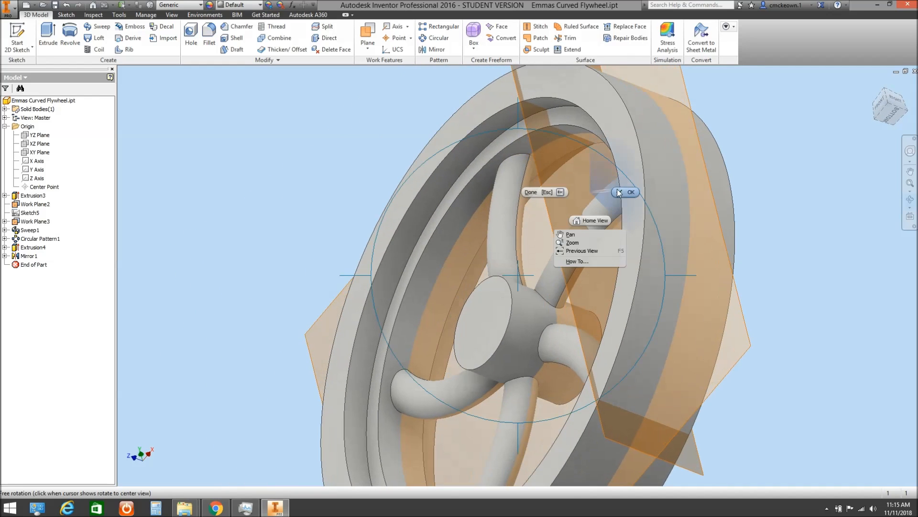
{"action": "left_click", "coordinate": [619, 192]}
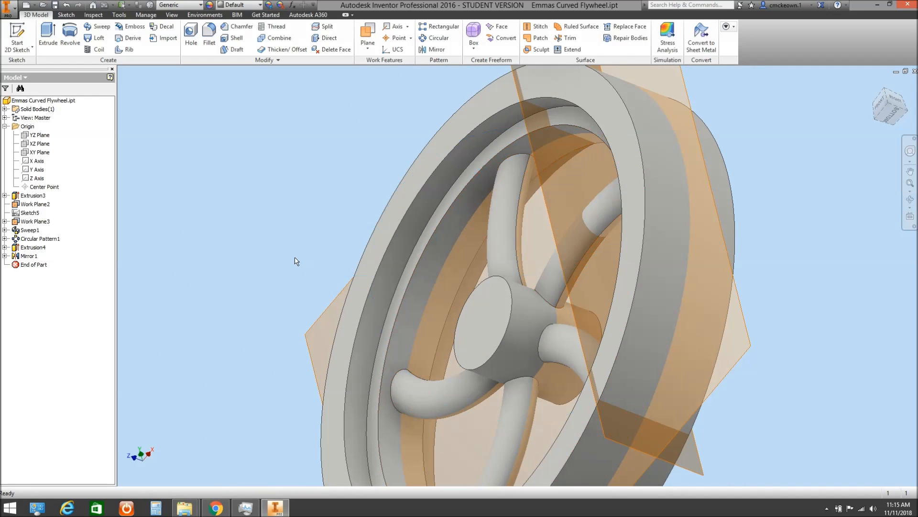
{"action": "double_click", "coordinate": [39, 248]}
{"action": "left_click_drag", "start_coordinate": [224, 123], "coordinate": [205, 122]}
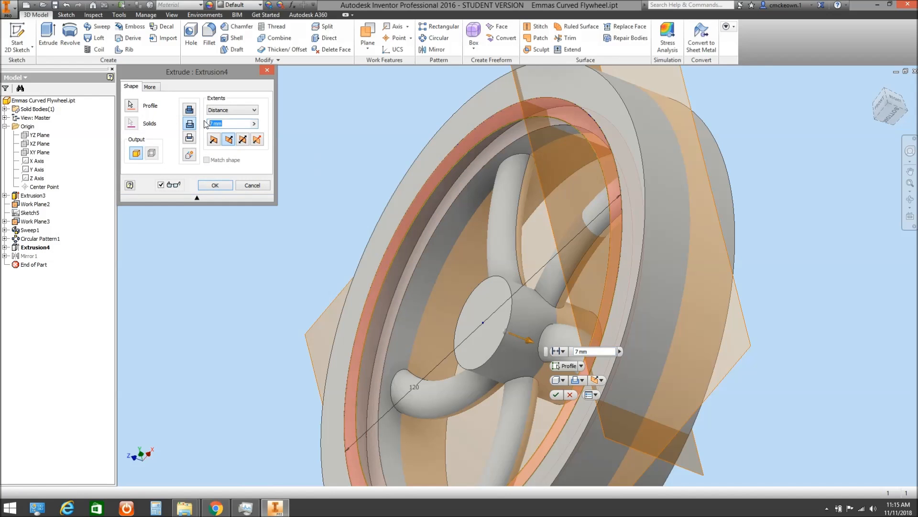
{"action": "left_click", "coordinate": [215, 185]}
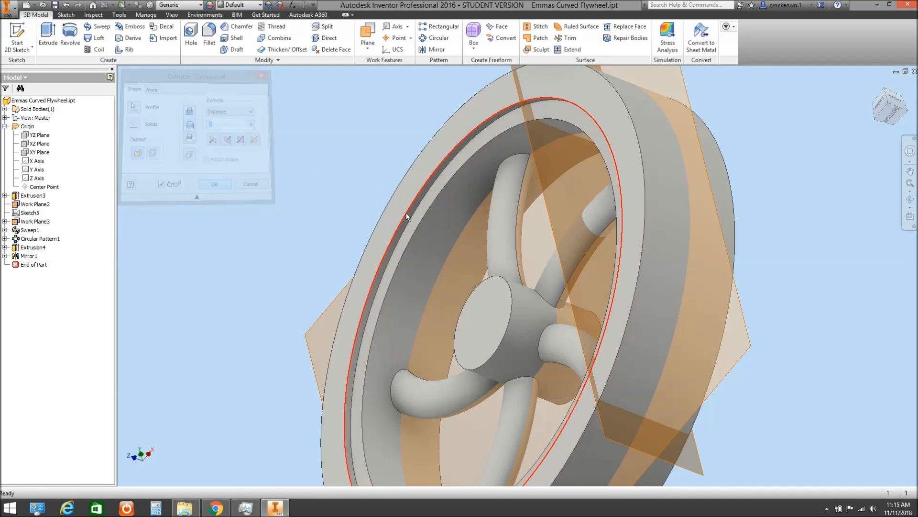
Deepen the outer ring's front recess, along with its mirrored copy, to 7 mm.
{"action": "left_click", "coordinate": [910, 199]}
{"action": "left_click_drag", "start_coordinate": [593, 228], "coordinate": [720, 228]}
{"action": "right_click", "coordinate": [719, 229]}
{"action": "left_click", "coordinate": [755, 230]}
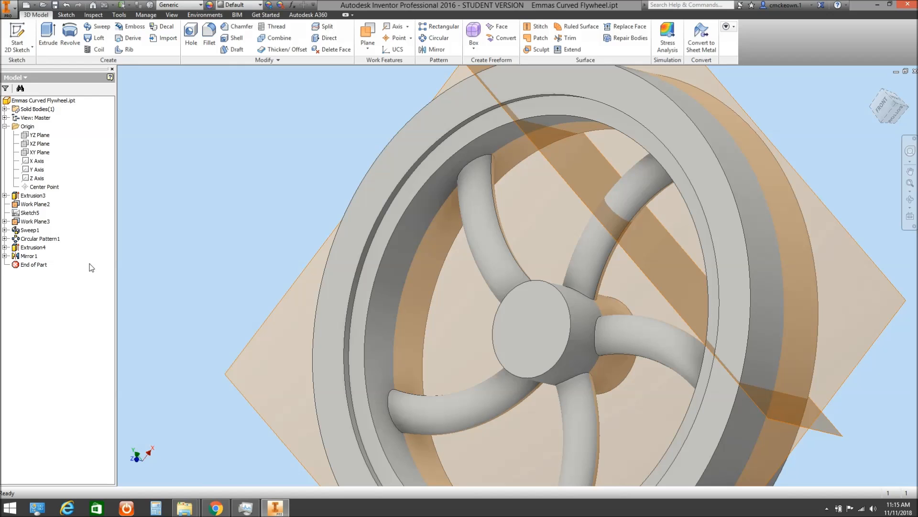
{"action": "double_click", "coordinate": [32, 247]}
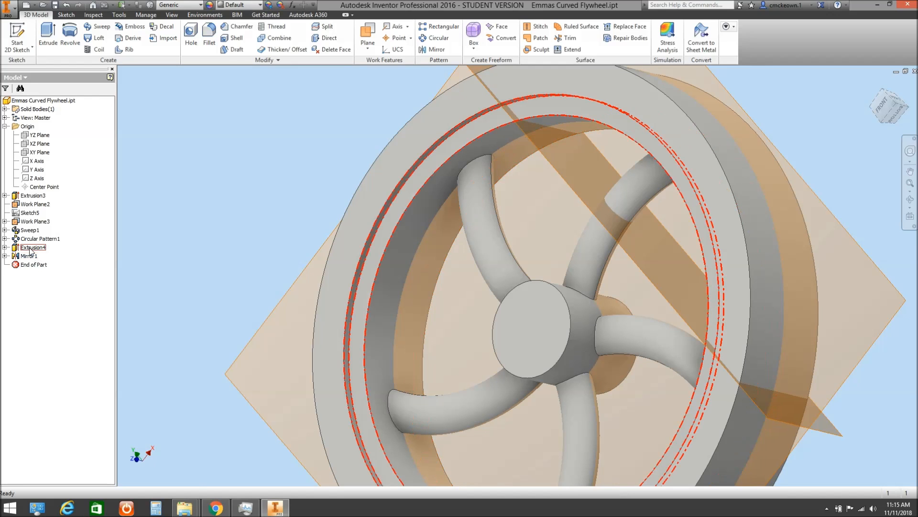
{"action": "left_click", "coordinate": [232, 122]}
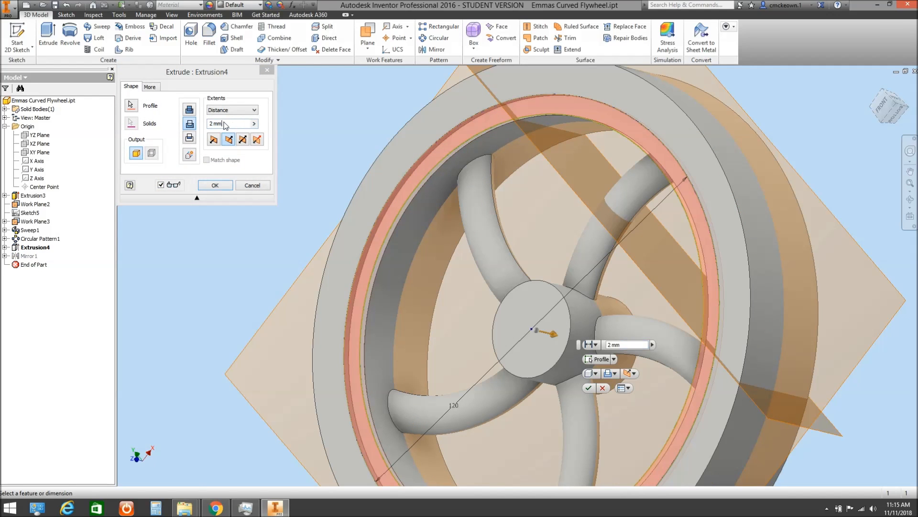
{"action": "type", "text": "7"}
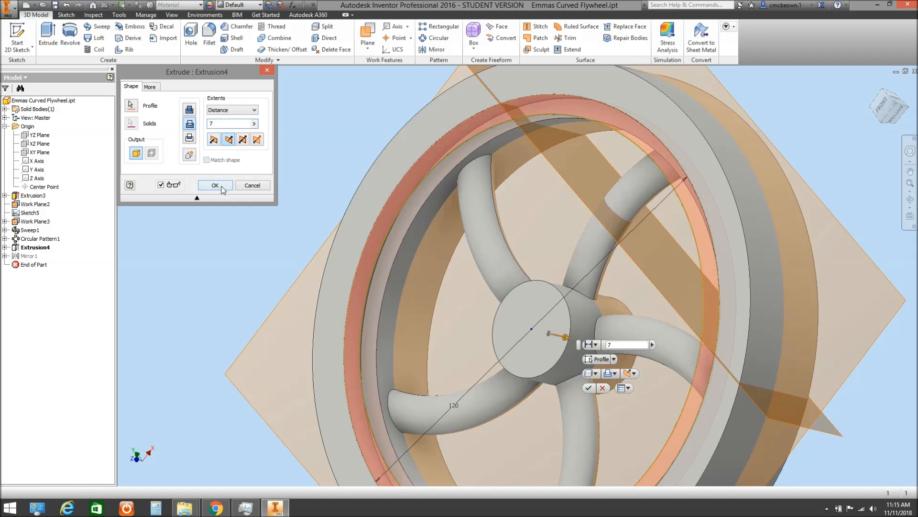
{"action": "left_click", "coordinate": [215, 185]}
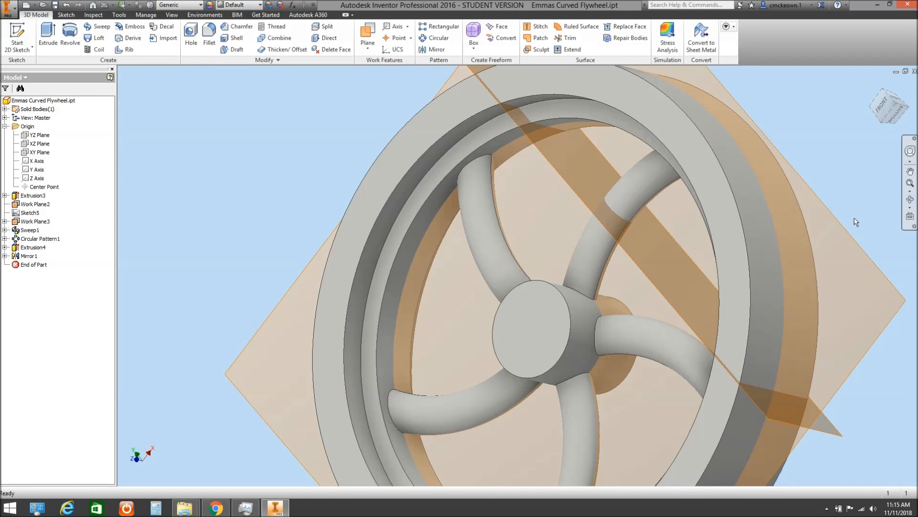
Edit the base extrusion of the flywheel's outer ring and hub and reduce its distance.
{"action": "left_click", "coordinate": [910, 199]}
{"action": "left_click_drag", "start_coordinate": [608, 236], "coordinate": [601, 205]}
{"action": "right_click", "coordinate": [601, 207]}
{"action": "left_click", "coordinate": [555, 211]}
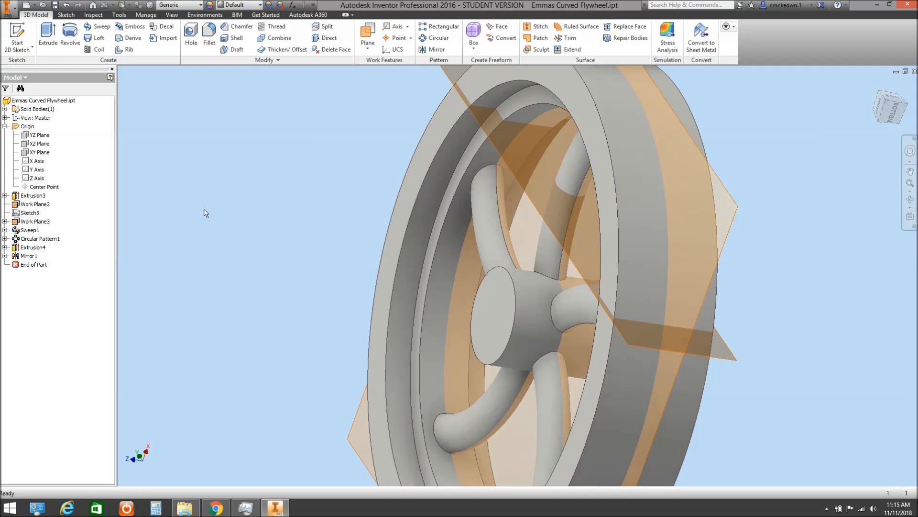
{"action": "double_click", "coordinate": [33, 195]}
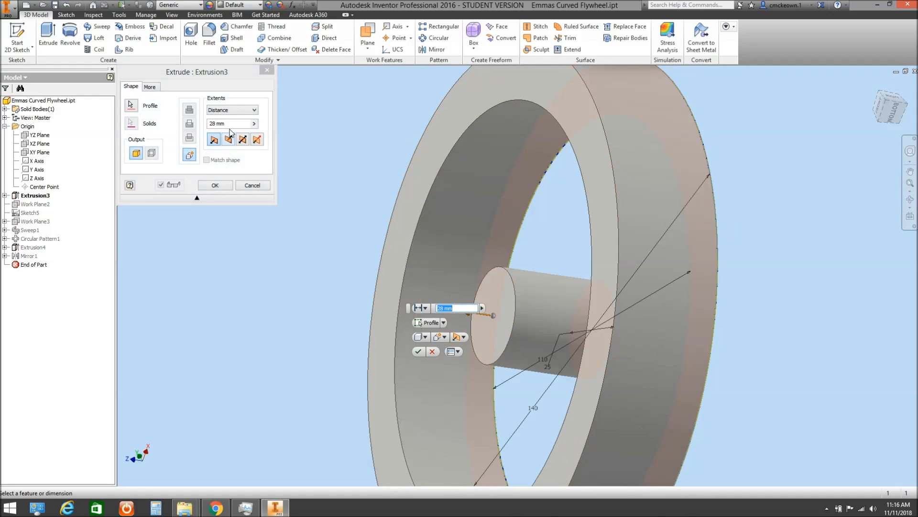
{"action": "left_click", "coordinate": [212, 125]}
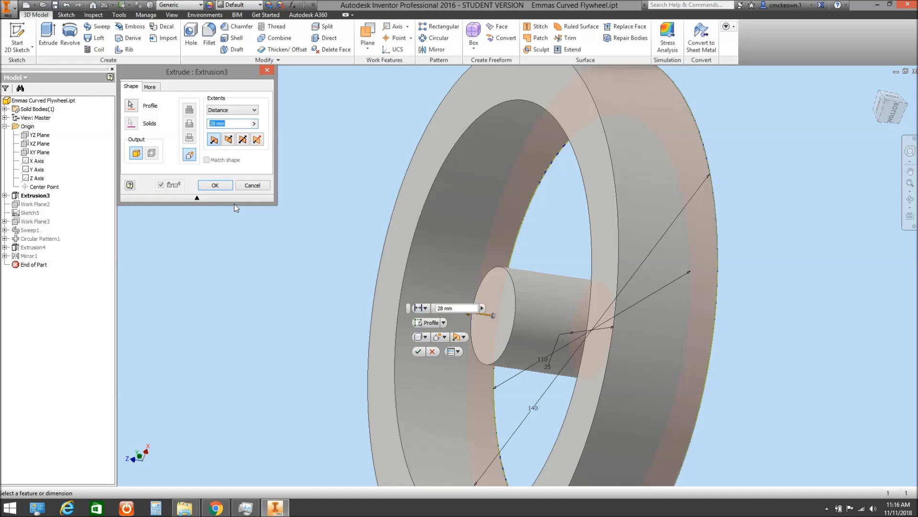
{"action": "left_click", "coordinate": [215, 185]}
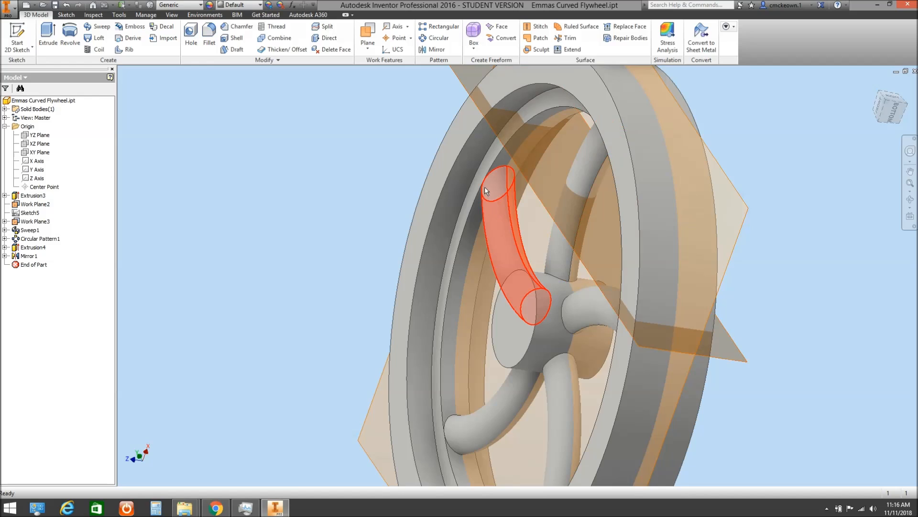
Set the ring recess's cut depth to 5 mm where the spokes meet the outer ring.
{"action": "scroll", "coordinate": [486, 188], "scroll_direction": "up", "scroll_amount": 3}
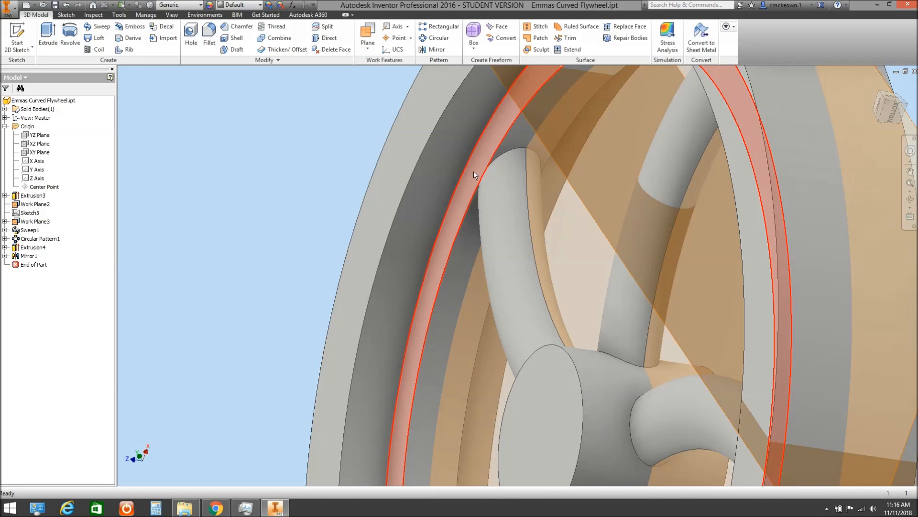
{"action": "double_click", "coordinate": [28, 248]}
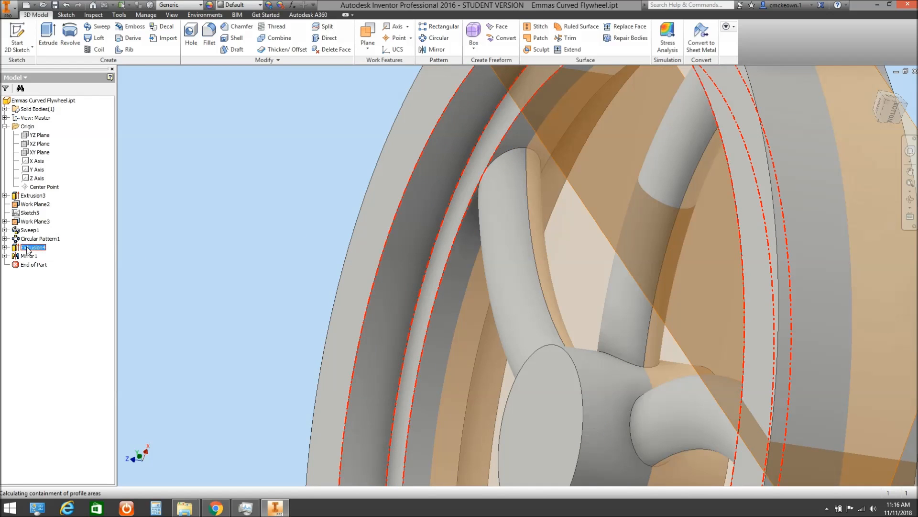
{"action": "left_click_drag", "start_coordinate": [228, 124], "coordinate": [210, 124]}
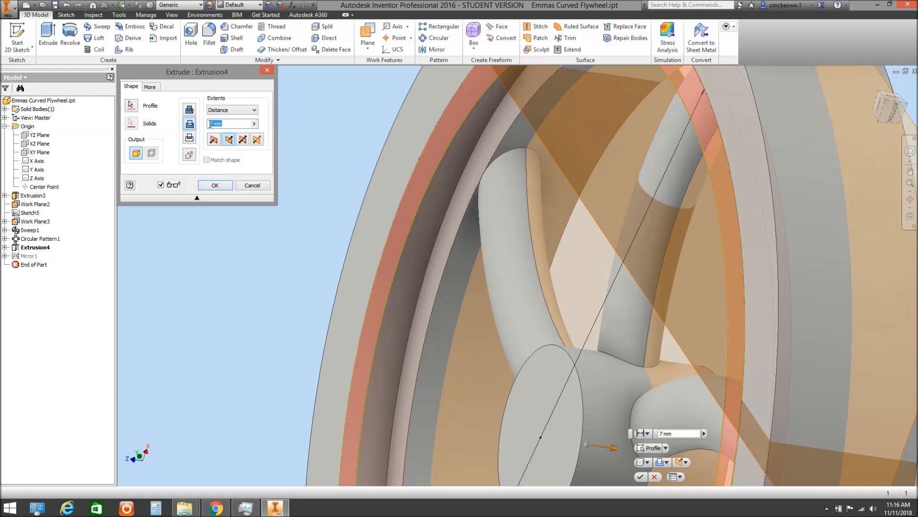
{"action": "type", "text": "5"}
{"action": "left_click", "coordinate": [215, 185]}
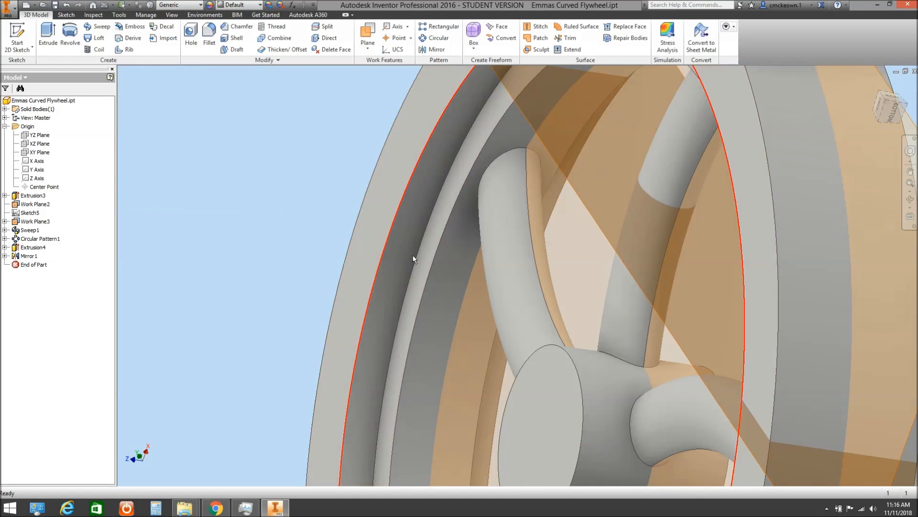
Examine the whole flywheel with its recessed ring, first at an angle and then facing the ring's front face.
{"action": "scroll", "coordinate": [442, 279], "scroll_direction": "up", "scroll_amount": 5}
{"action": "left_click", "coordinate": [910, 199]}
{"action": "left_click_drag", "start_coordinate": [610, 265], "coordinate": [570, 251]}
{"action": "left_click_drag", "start_coordinate": [444, 224], "coordinate": [596, 272]}
{"action": "key", "text": "Escape"}
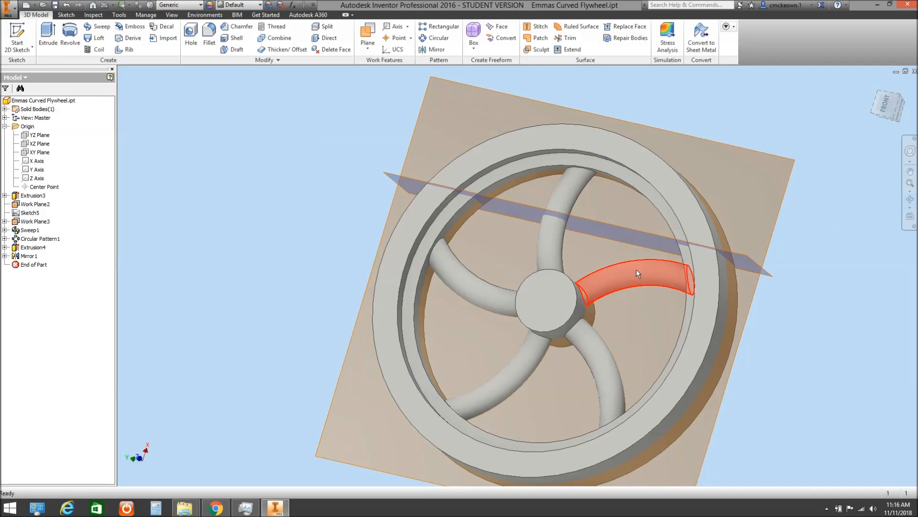
{"action": "left_click", "coordinate": [906, 215]}
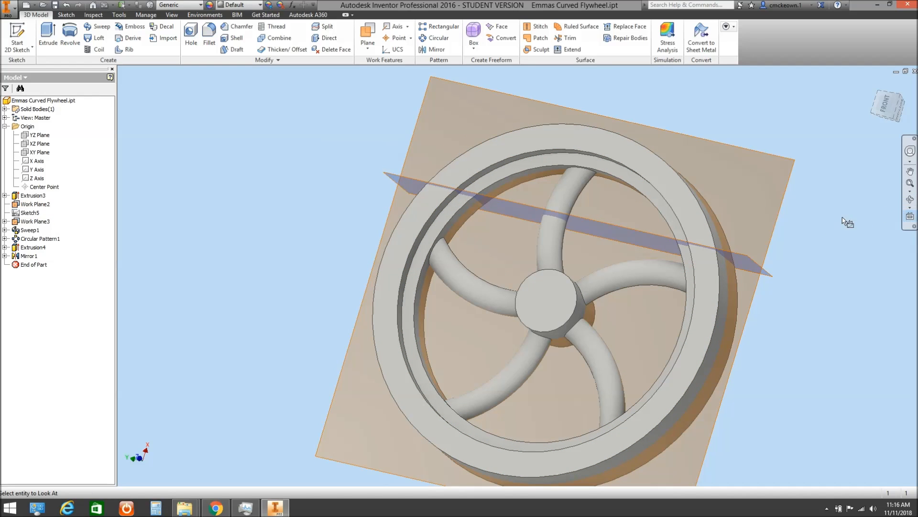
{"action": "left_click", "coordinate": [697, 230]}
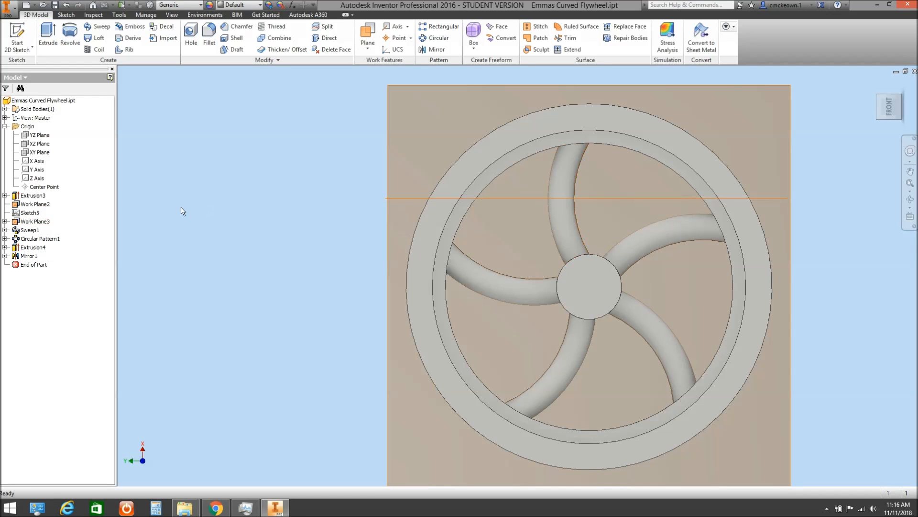
Set the outer ring's outside diameter to 145 mm in the base extrusion's sketch and finish the sketch.
{"action": "left_click", "coordinate": [5, 195]}
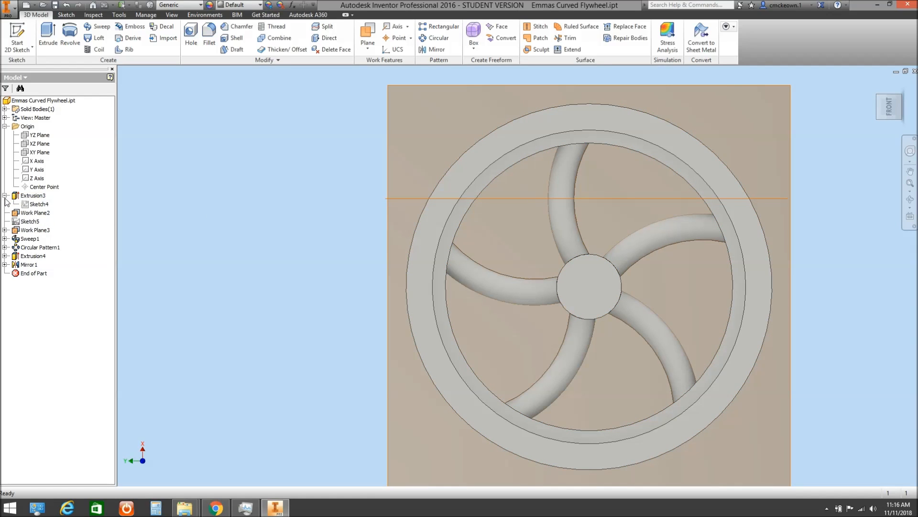
{"action": "double_click", "coordinate": [35, 204]}
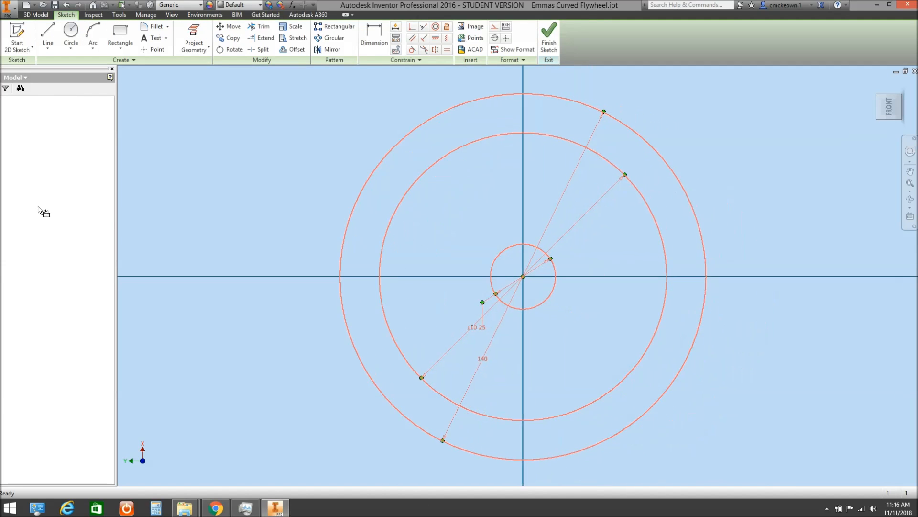
{"action": "double_click", "coordinate": [478, 359]}
{"action": "type", "text": "145"}
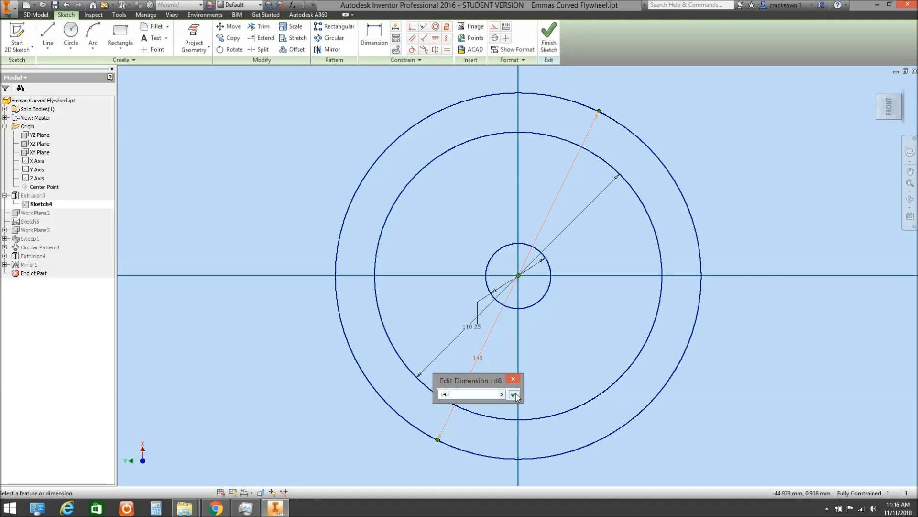
{"action": "left_click", "coordinate": [515, 394]}
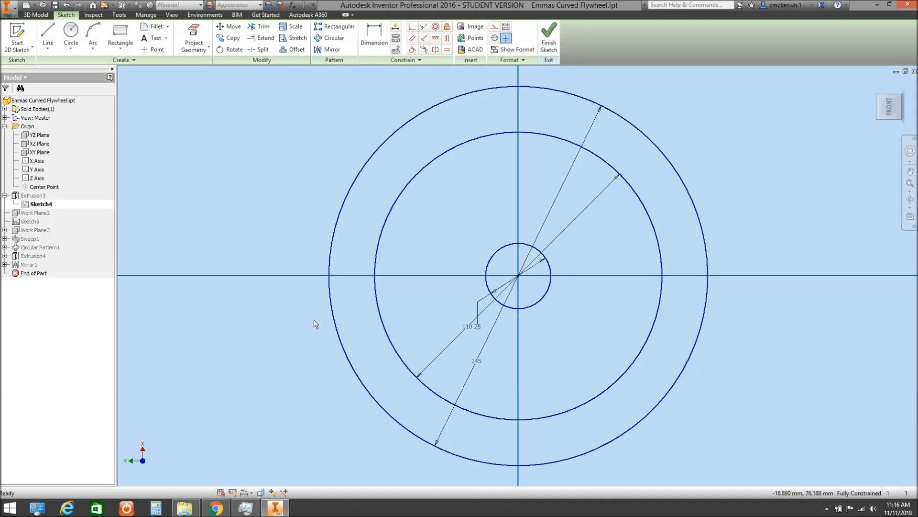
{"action": "right_click", "coordinate": [285, 320]}
{"action": "left_click", "coordinate": [286, 342]}
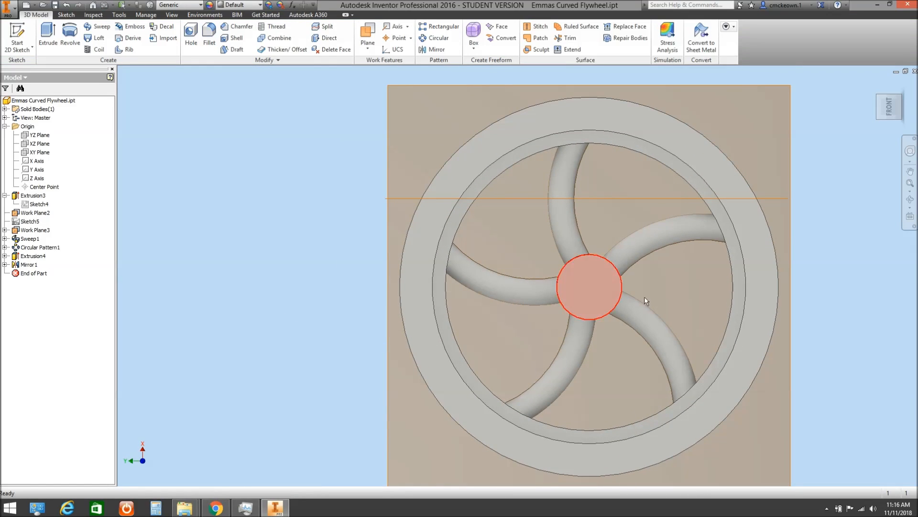
Set the central hub's diameter to 22 mm in the base extrusion's sketch and finish the sketch.
{"action": "left_click", "coordinate": [910, 199]}
{"action": "mouse_move", "coordinate": [631, 308]}
{"action": "left_mouse_down"}
{"action": "mouse_move", "coordinate": [549, 307]}
{"action": "mouse_move", "coordinate": [615, 308]}
{"action": "mouse_move", "coordinate": [571, 293]}
{"action": "mouse_move", "coordinate": [557, 301]}
{"action": "mouse_move", "coordinate": [576, 314]}
{"action": "mouse_move", "coordinate": [642, 316]}
{"action": "mouse_move", "coordinate": [639, 293]}
{"action": "left_mouse_up"}
{"action": "right_click", "coordinate": [639, 293]}
{"action": "left_click", "coordinate": [650, 303]}
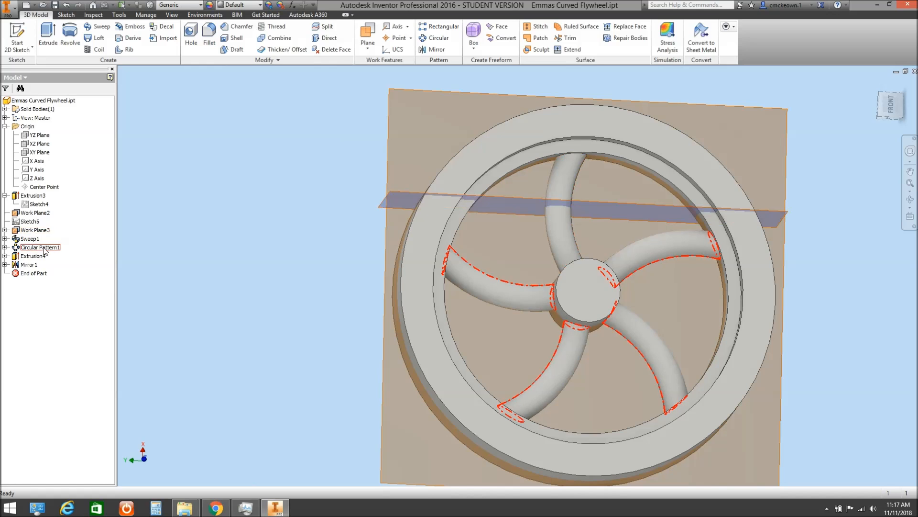
{"action": "double_click", "coordinate": [32, 206]}
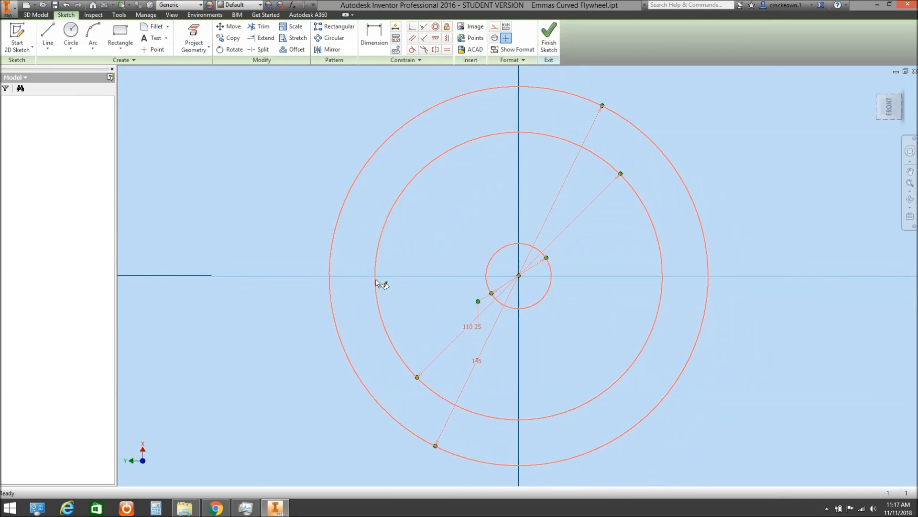
{"action": "double_click", "coordinate": [478, 326]}
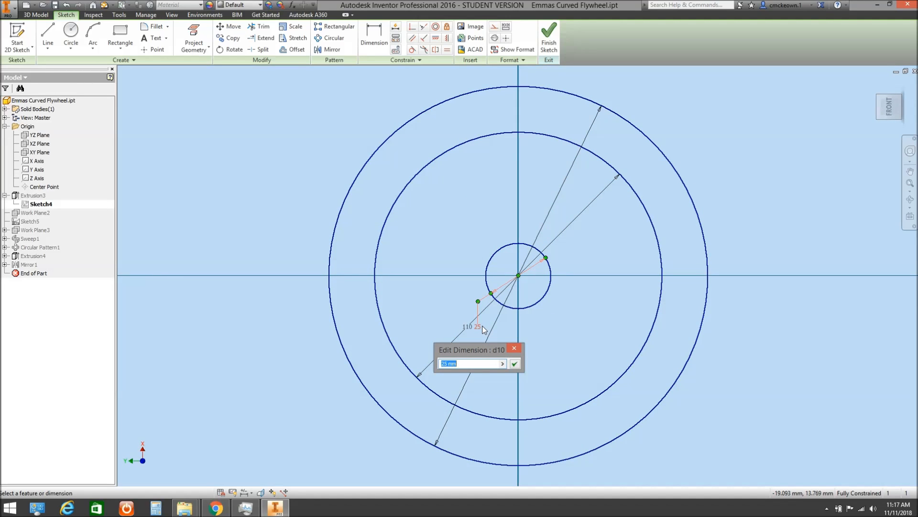
{"action": "type", "text": "22"}
{"action": "left_click", "coordinate": [518, 363]}
{"action": "right_click", "coordinate": [275, 348]}
{"action": "left_click", "coordinate": [275, 393]}
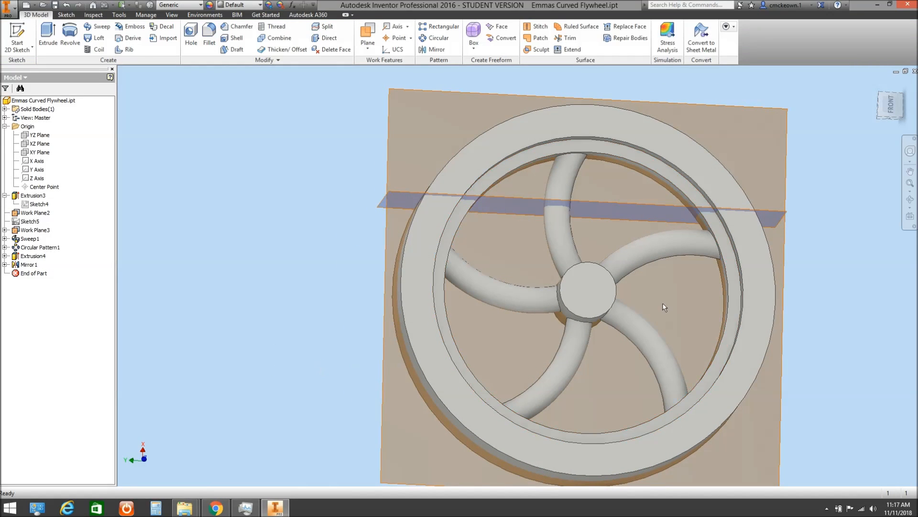
Examine the resized ring and hub of the flywheel, first facing its front upright and then at an angle.
{"action": "left_click", "coordinate": [911, 216]}
{"action": "left_click", "coordinate": [756, 257]}
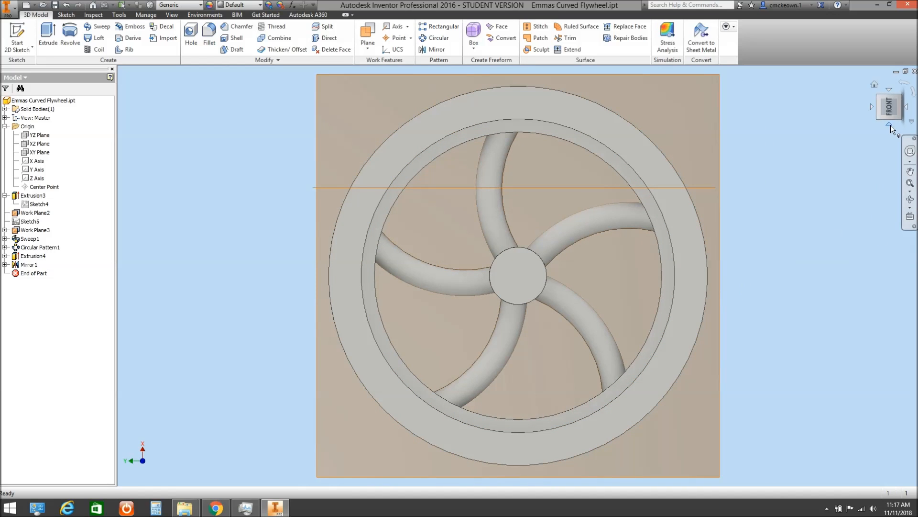
{"action": "left_click", "coordinate": [913, 96]}
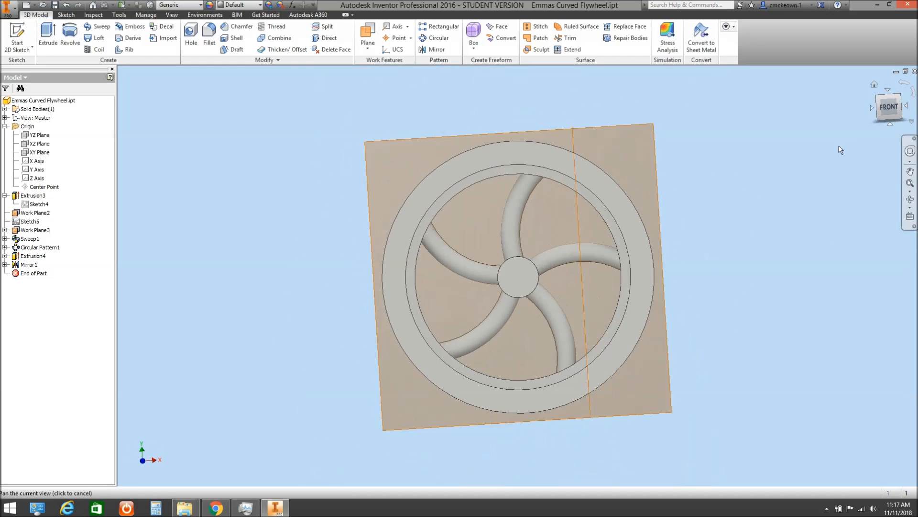
{"action": "scroll", "coordinate": [638, 288], "scroll_direction": "down", "scroll_amount": 3}
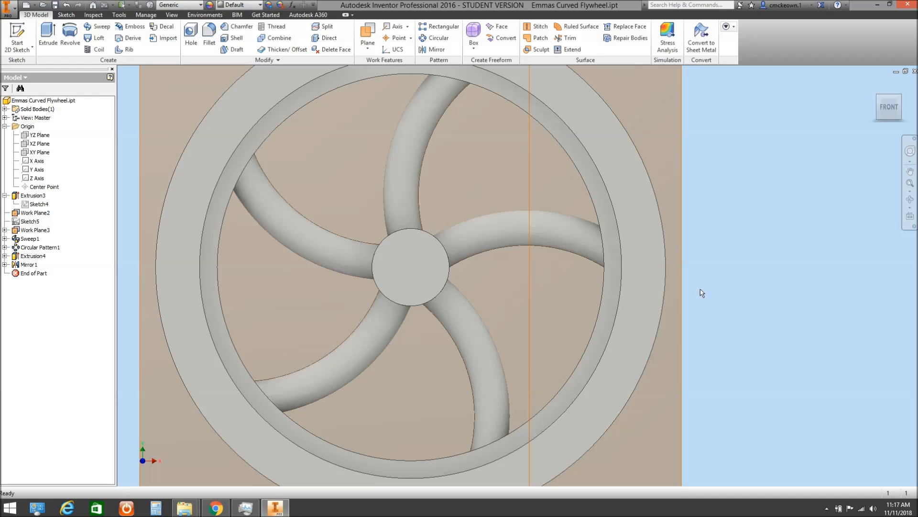
{"action": "scroll", "coordinate": [796, 287], "scroll_direction": "up", "scroll_amount": 3}
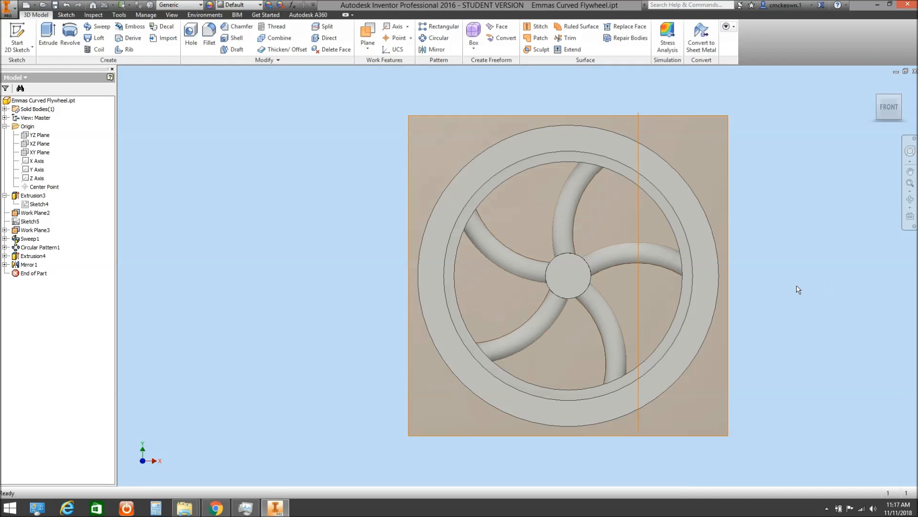
{"action": "left_click", "coordinate": [905, 209]}
{"action": "left_click_drag", "start_coordinate": [604, 276], "coordinate": [528, 323]}
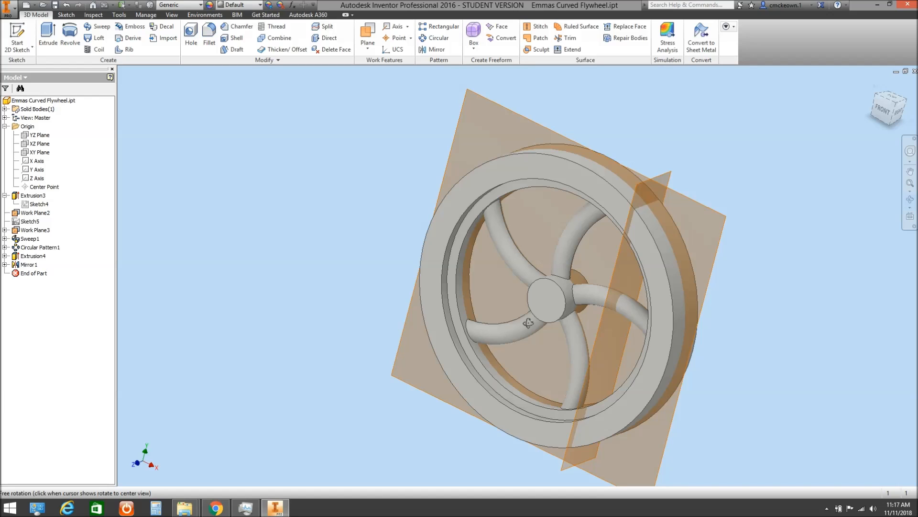
{"action": "left_click_drag", "start_coordinate": [528, 323], "coordinate": [595, 263]}
{"action": "right_click", "coordinate": [595, 263]}
{"action": "left_click", "coordinate": [628, 262]}
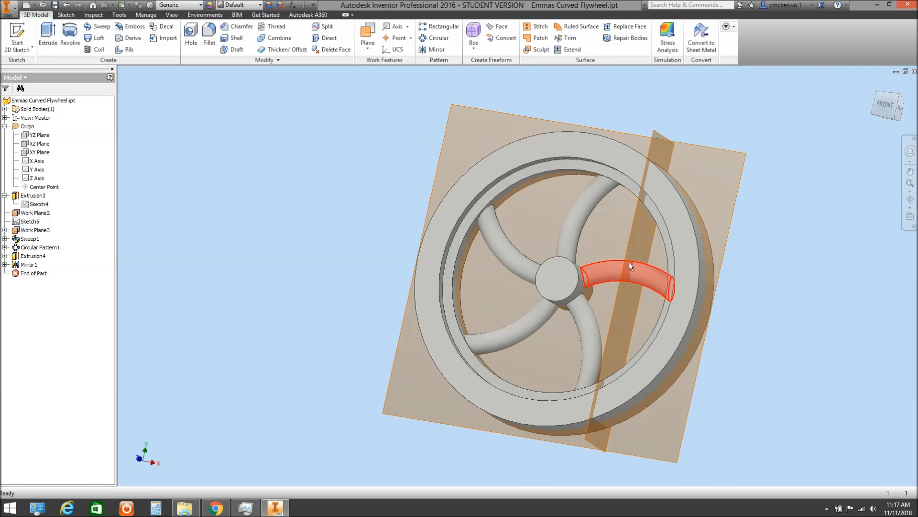
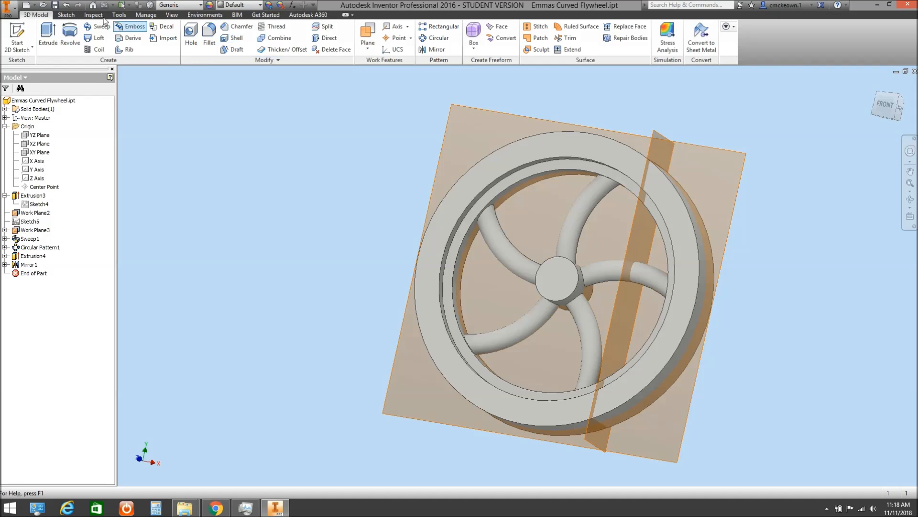
Save a copy of the flywheel part in the Expression Flywheel folder, adding "Part 2" to its file name.
{"action": "left_click", "coordinate": [10, 8]}
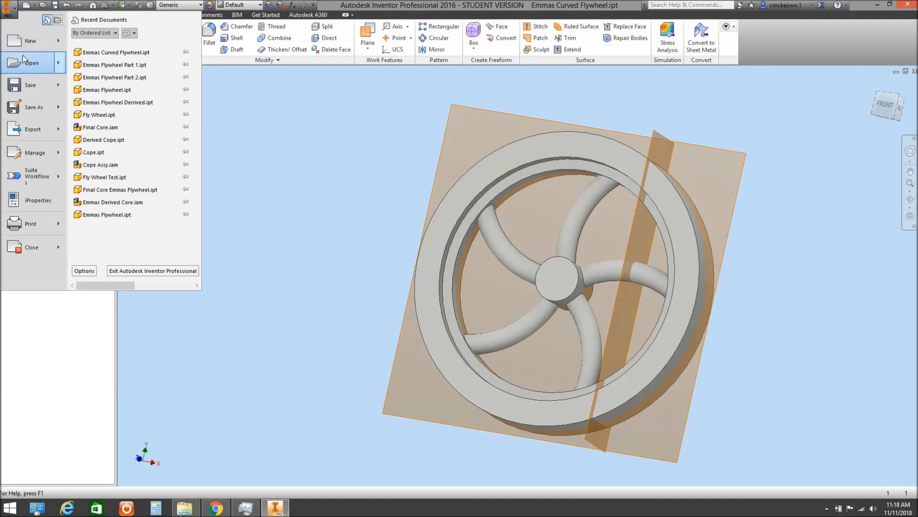
{"action": "mouse_move", "coordinate": [29, 85]}
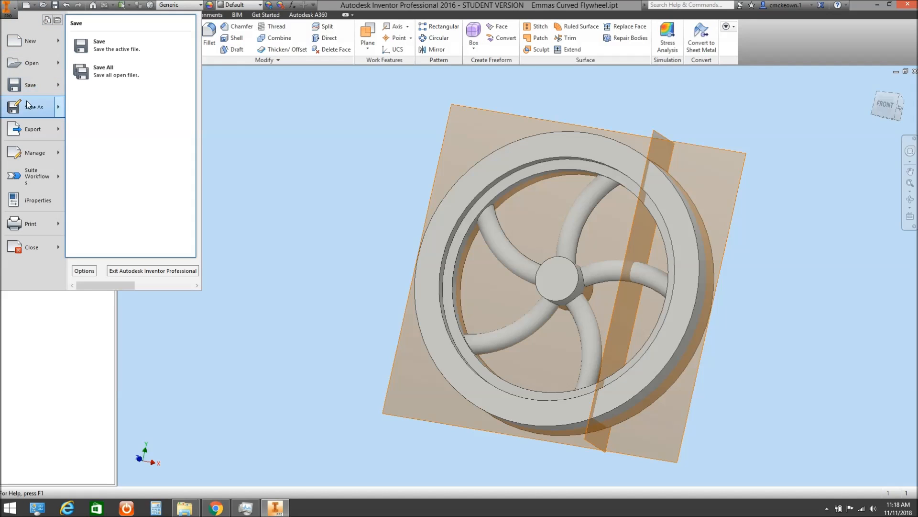
{"action": "mouse_move", "coordinate": [29, 107]}
{"action": "left_click", "coordinate": [121, 82]}
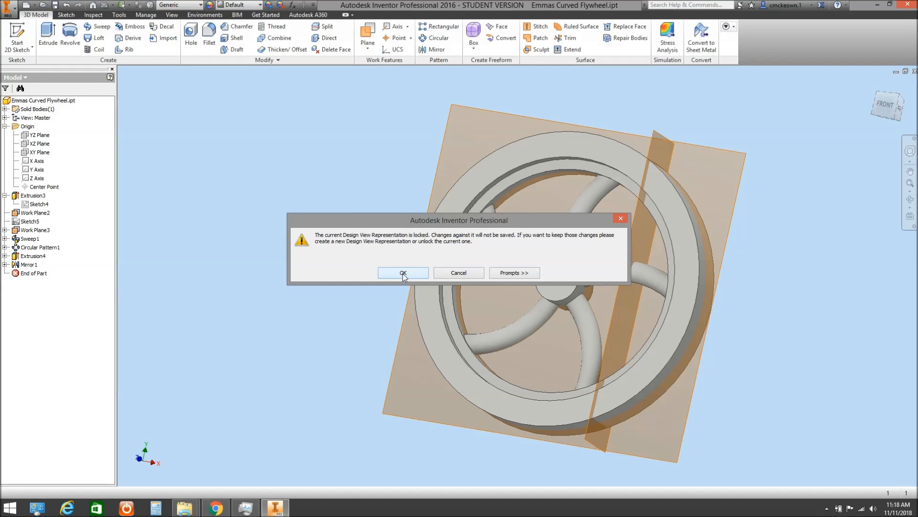
{"action": "left_click", "coordinate": [403, 273]}
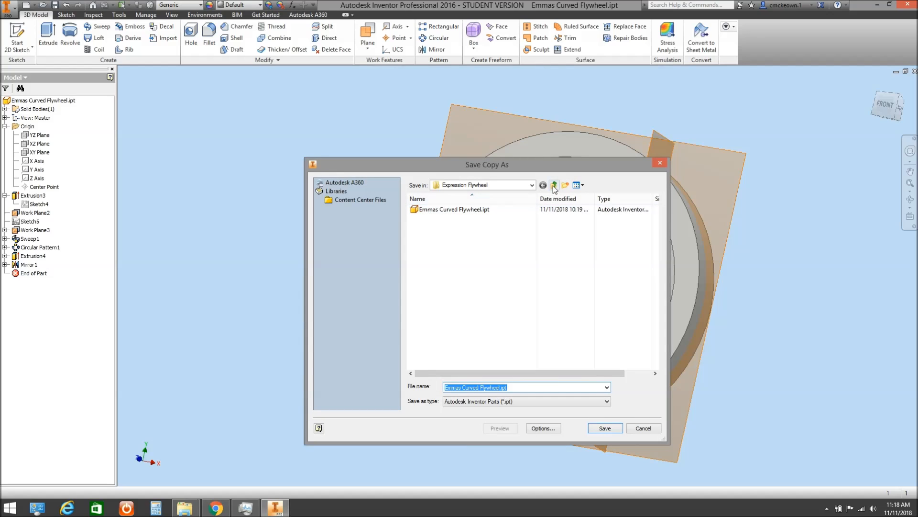
{"action": "left_click", "coordinate": [455, 211]}
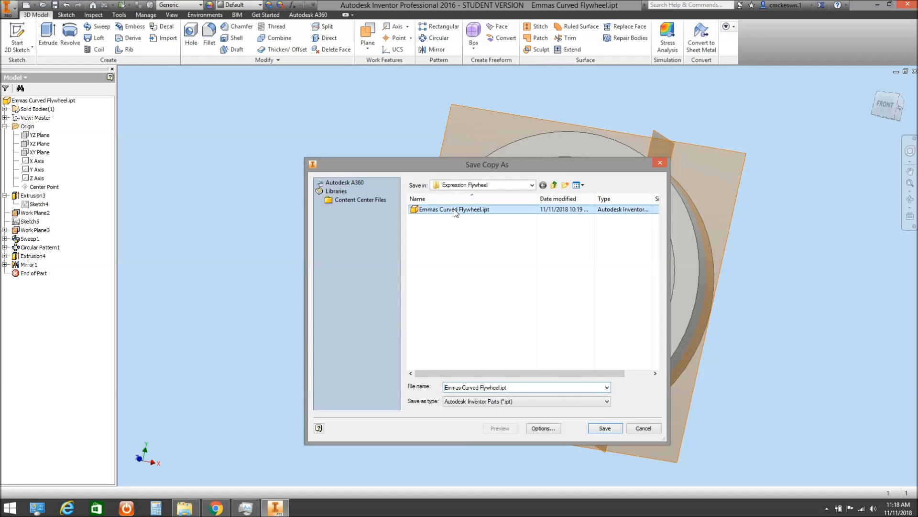
{"action": "left_click", "coordinate": [500, 388]}
{"action": "double_click", "coordinate": [500, 388]}
{"action": "left_click", "coordinate": [501, 388]}
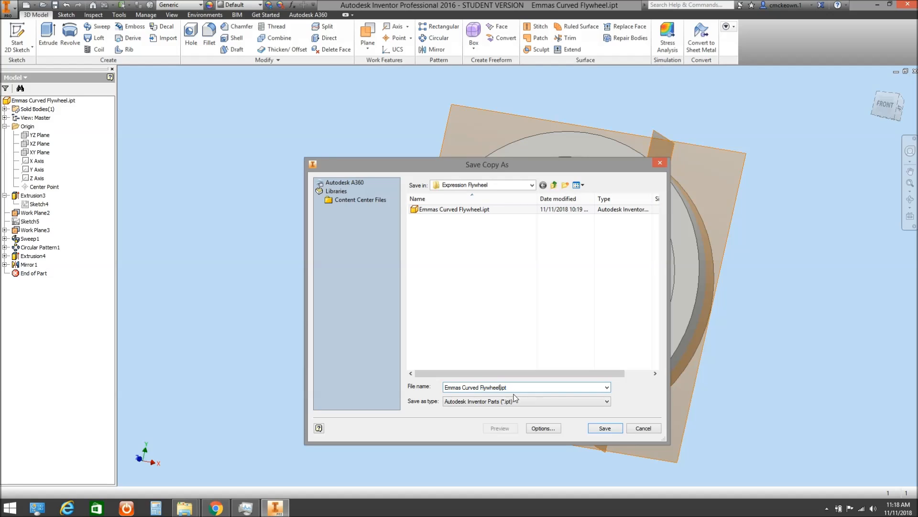
{"action": "type", "text": "P"}
{"action": "key", "text": "Caps_Lock"}
{"action": "type", "text": "art 2"}
{"action": "left_click", "coordinate": [604, 427]}
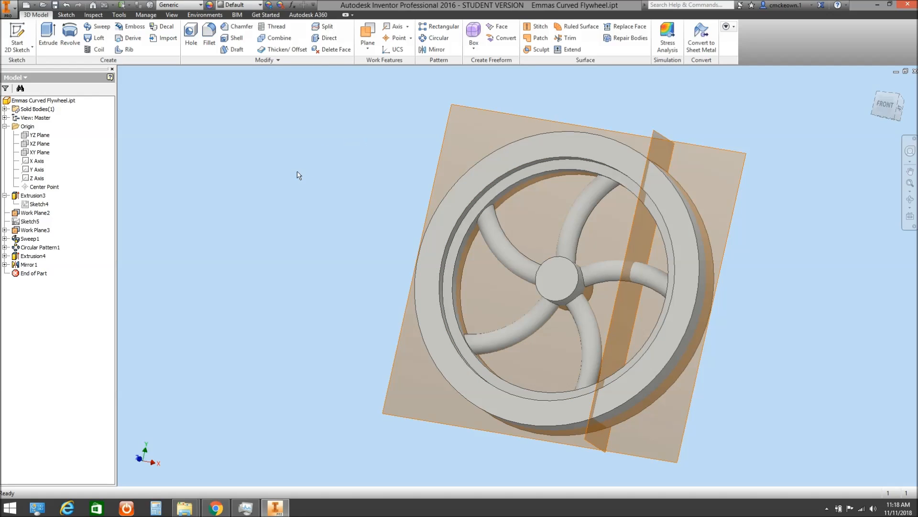
Split the flywheel solid along Work Plane2, parallel to its faces, removing the half behind the plane.
{"action": "left_click", "coordinate": [910, 199]}
{"action": "left_click_drag", "start_coordinate": [570, 270], "coordinate": [515, 259]}
{"action": "right_click", "coordinate": [516, 259]}
{"action": "left_click", "coordinate": [547, 261]}
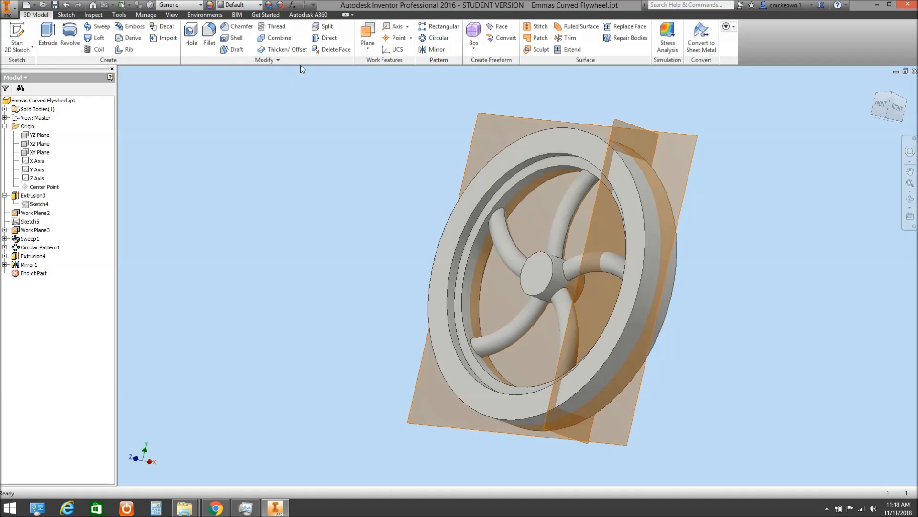
{"action": "left_click", "coordinate": [322, 27]}
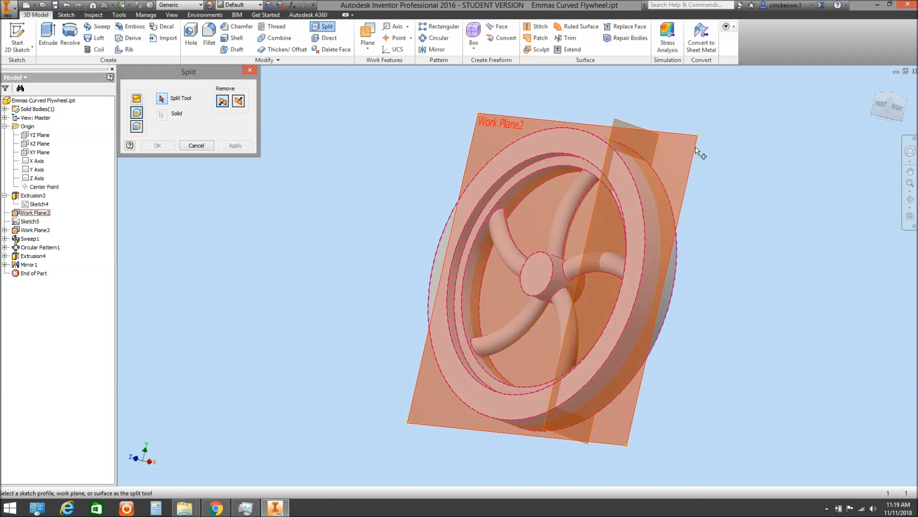
{"action": "left_click", "coordinate": [696, 148]}
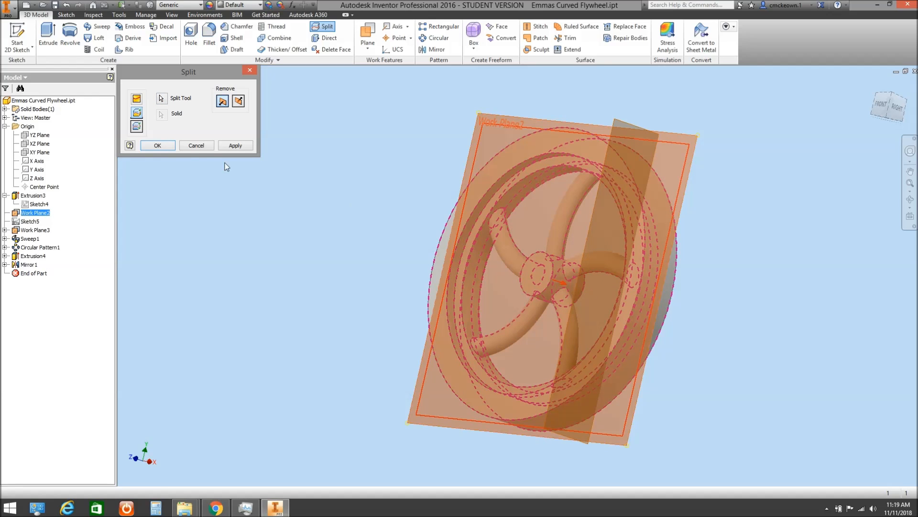
{"action": "left_click", "coordinate": [158, 145]}
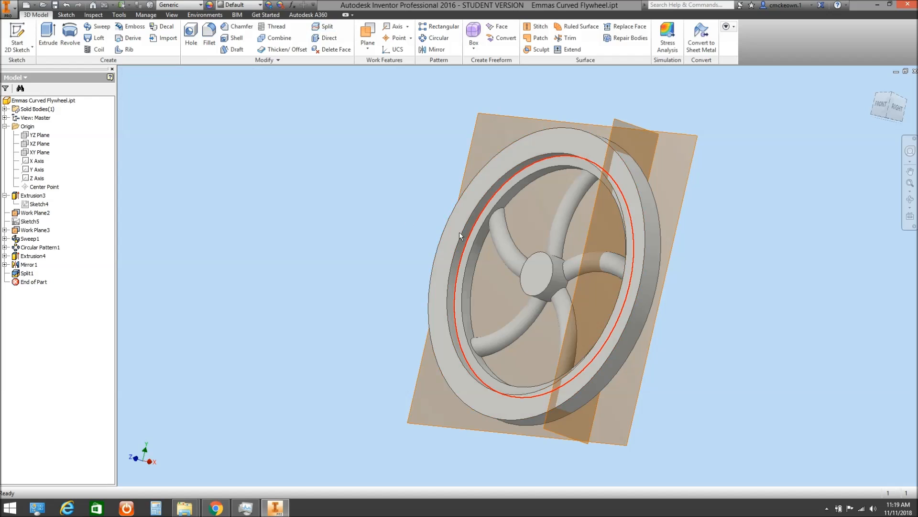
Examine the split flywheel's hub, spokes and ring close up from the front and from the side.
{"action": "left_click", "coordinate": [910, 200]}
{"action": "left_click_drag", "start_coordinate": [557, 260], "coordinate": [627, 252]}
{"action": "right_click", "coordinate": [627, 252]}
{"action": "left_click", "coordinate": [659, 253]}
{"action": "scroll", "coordinate": [486, 280], "scroll_direction": "up", "scroll_amount": 5}
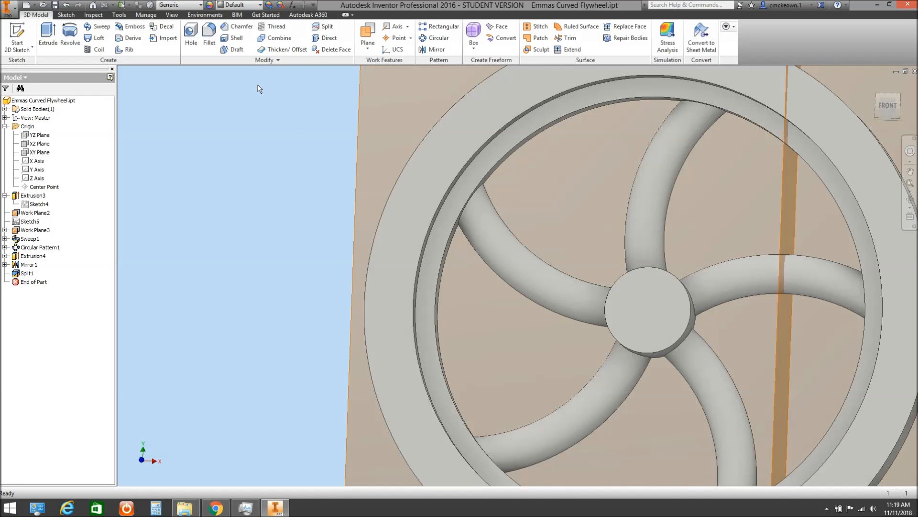
{"action": "left_click", "coordinate": [910, 199]}
{"action": "left_click_drag", "start_coordinate": [573, 231], "coordinate": [479, 226]}
{"action": "right_click", "coordinate": [479, 226]}
{"action": "left_click", "coordinate": [503, 229]}
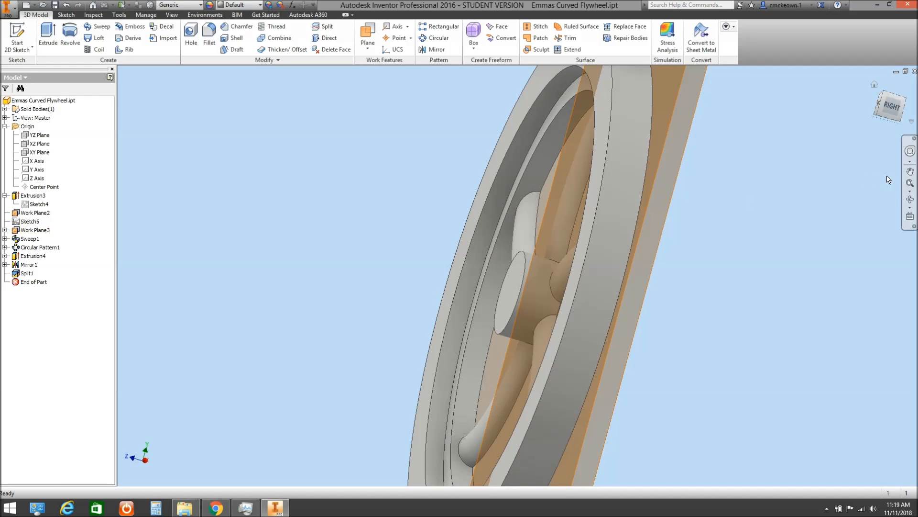
{"action": "left_click", "coordinate": [910, 201]}
{"action": "left_click_drag", "start_coordinate": [574, 267], "coordinate": [664, 268]}
{"action": "right_click", "coordinate": [696, 271]}
{"action": "left_click", "coordinate": [699, 273]}
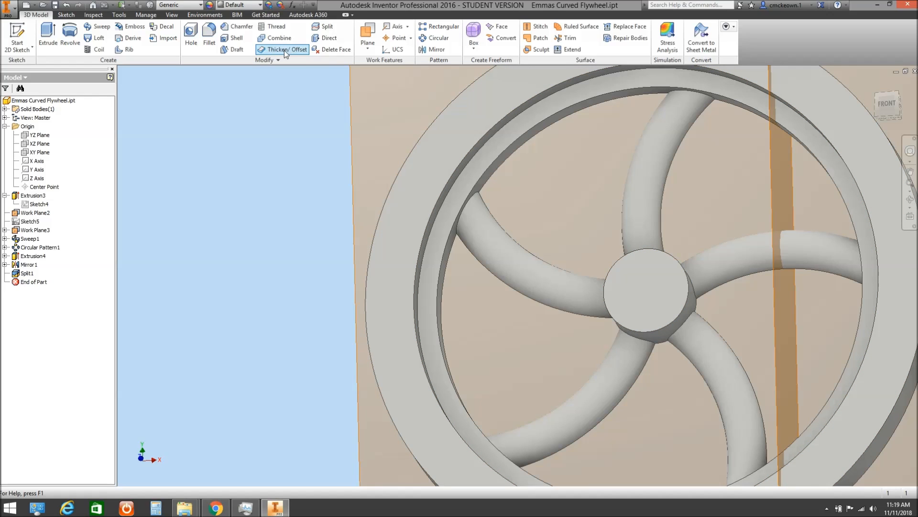
Try thickening the hub's front face by 3 mm, and undo it.
{"action": "left_click", "coordinate": [283, 50]}
{"action": "left_click", "coordinate": [644, 307]}
{"action": "left_click", "coordinate": [222, 150]}
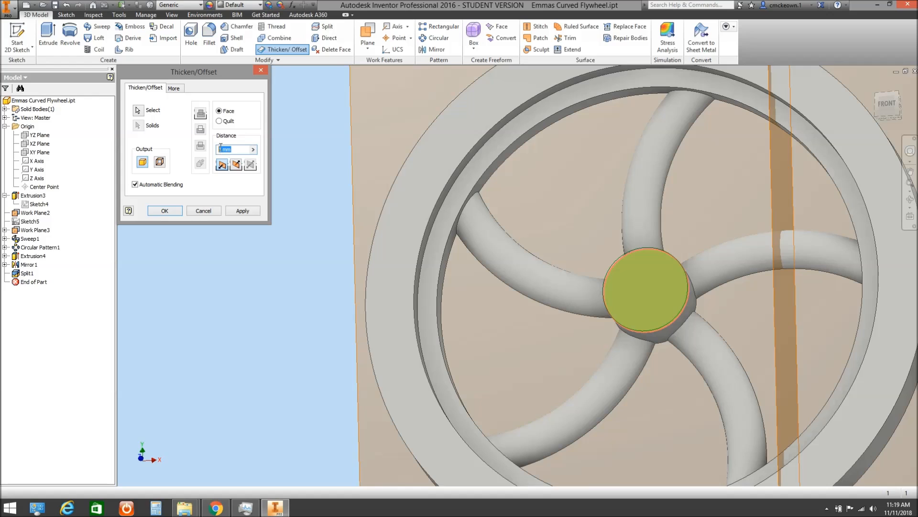
{"action": "type", "text": "3"}
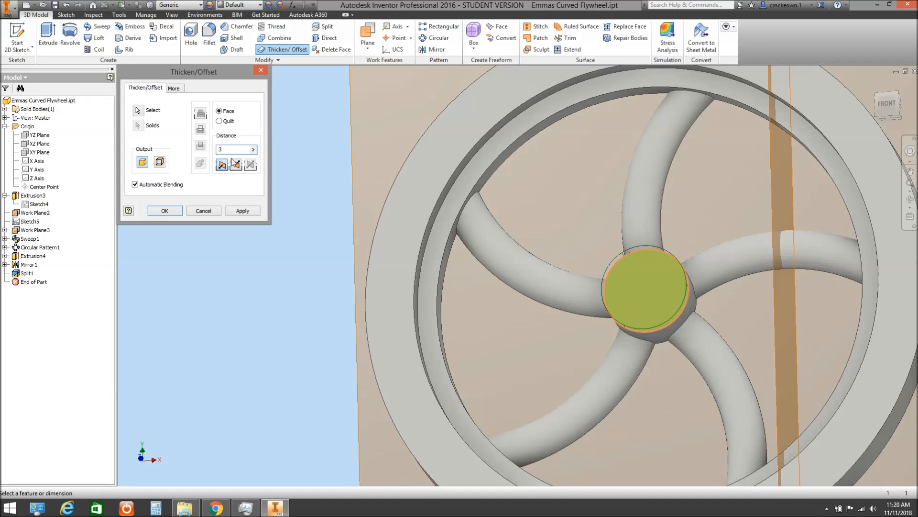
{"action": "left_click", "coordinate": [172, 211]}
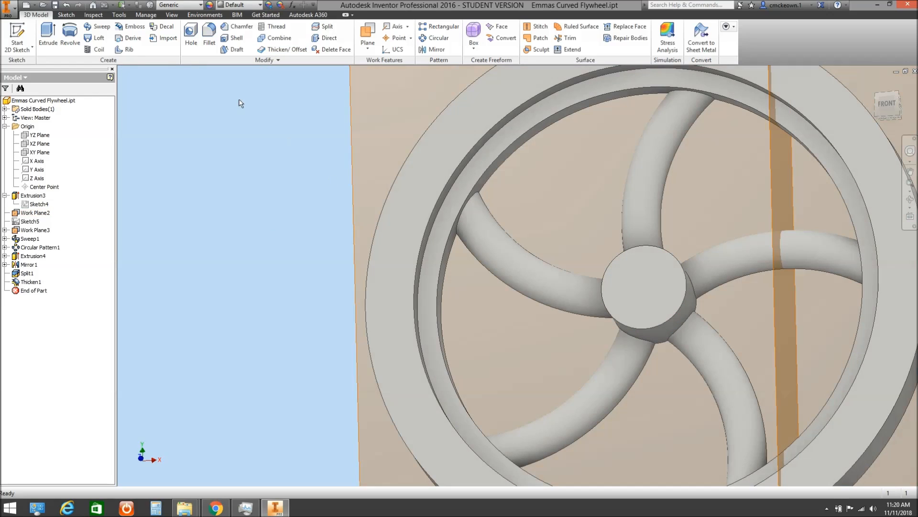
{"action": "left_click", "coordinate": [66, 6]}
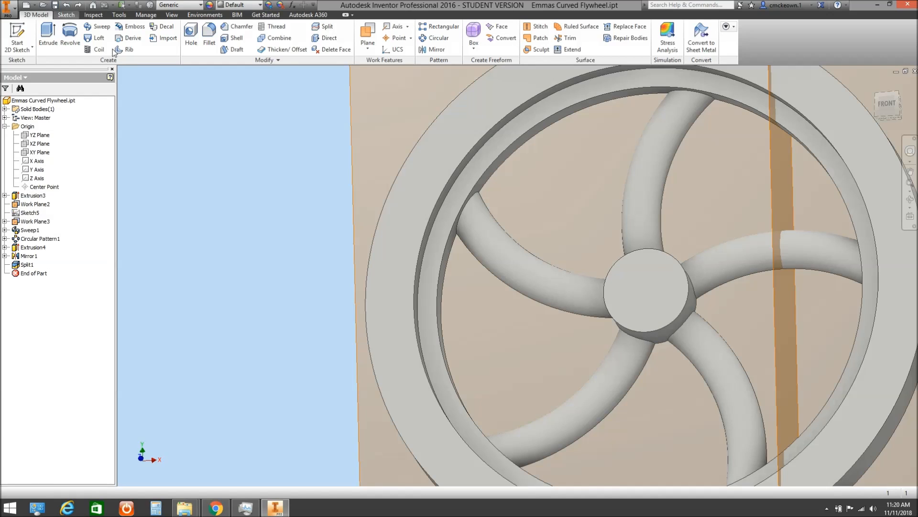
Try thickening the hub's front face by 3 mm in the reversed direction, check it from the side, and undo it.
{"action": "left_click", "coordinate": [283, 49]}
{"action": "left_click", "coordinate": [635, 283]}
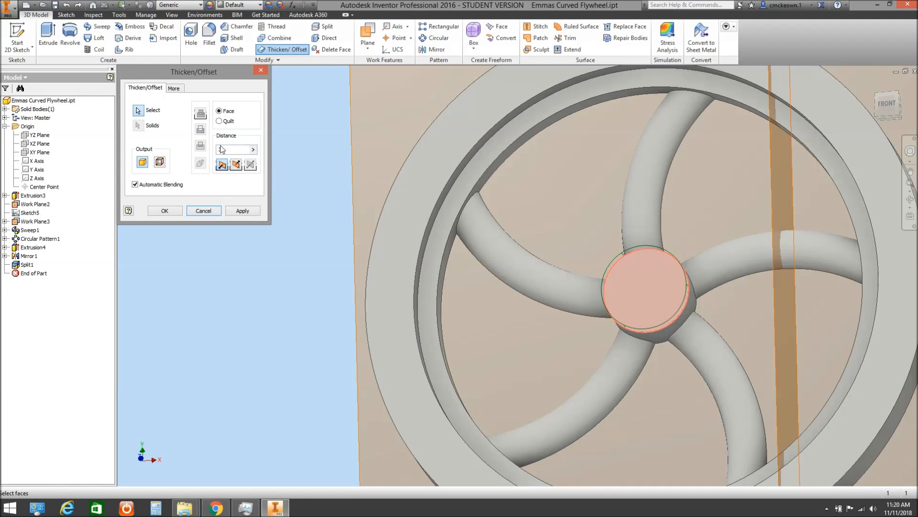
{"action": "left_click", "coordinate": [236, 165]}
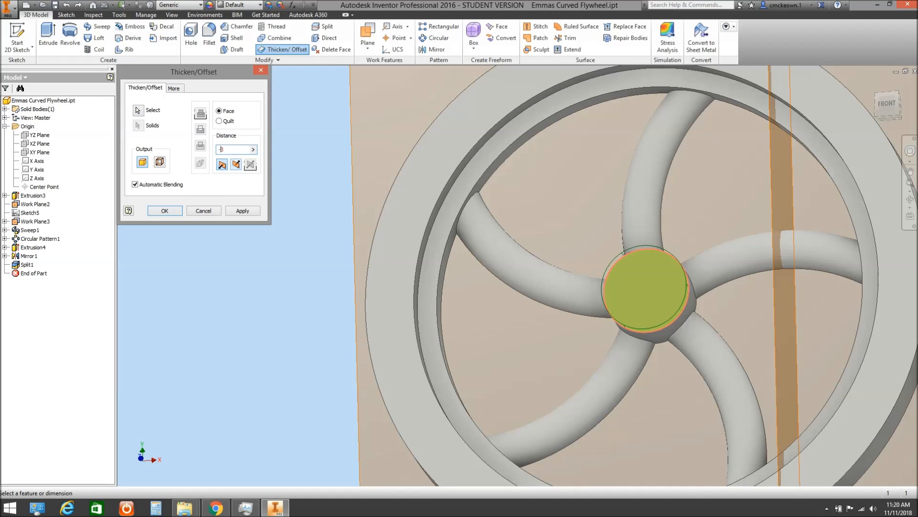
{"action": "double_click", "coordinate": [218, 149]}
{"action": "key", "text": "BackSpace"}
{"action": "type", "text": "3"}
{"action": "left_click", "coordinate": [238, 165]}
{"action": "left_click", "coordinate": [176, 210]}
{"action": "left_click", "coordinate": [912, 200]}
{"action": "left_click_drag", "start_coordinate": [660, 258], "coordinate": [558, 232]}
{"action": "right_click", "coordinate": [555, 233]}
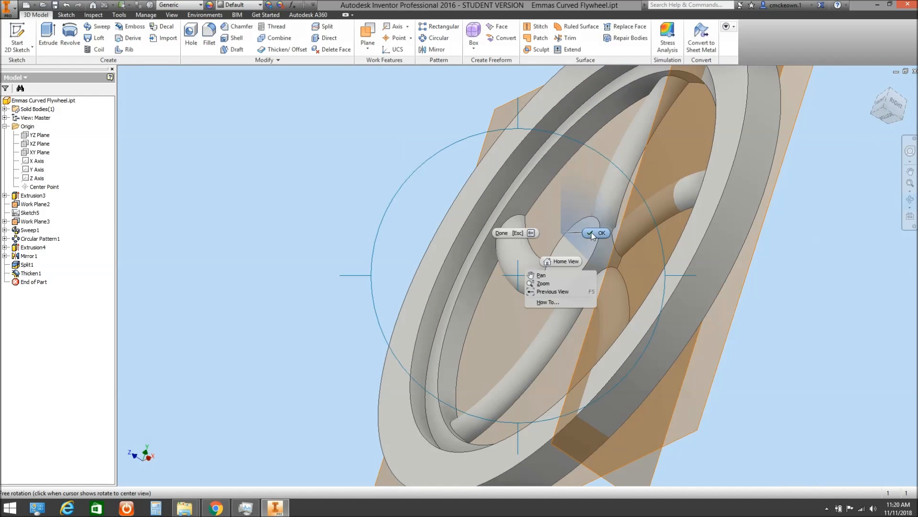
{"action": "left_click", "coordinate": [593, 232]}
{"action": "left_click", "coordinate": [67, 6]}
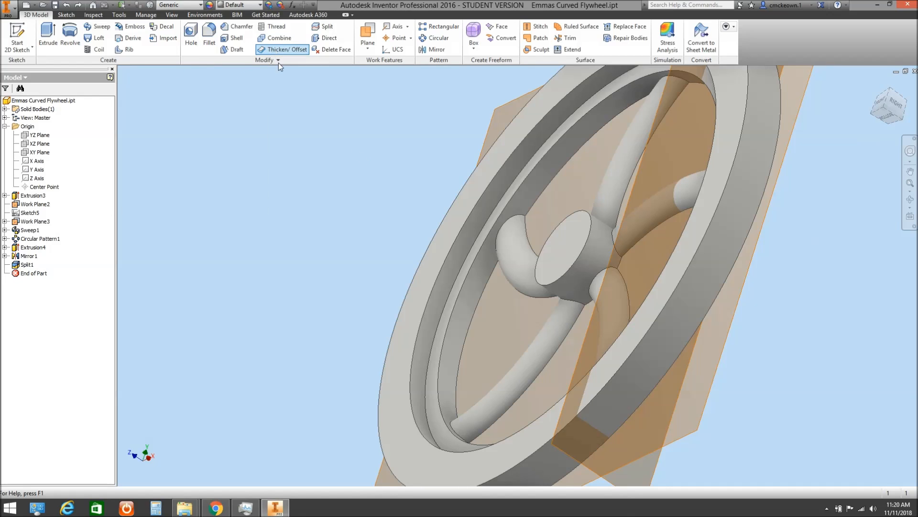
Thicken the hub's front face outward by 3 mm.
{"action": "left_click", "coordinate": [282, 50]}
{"action": "left_click", "coordinate": [551, 248]}
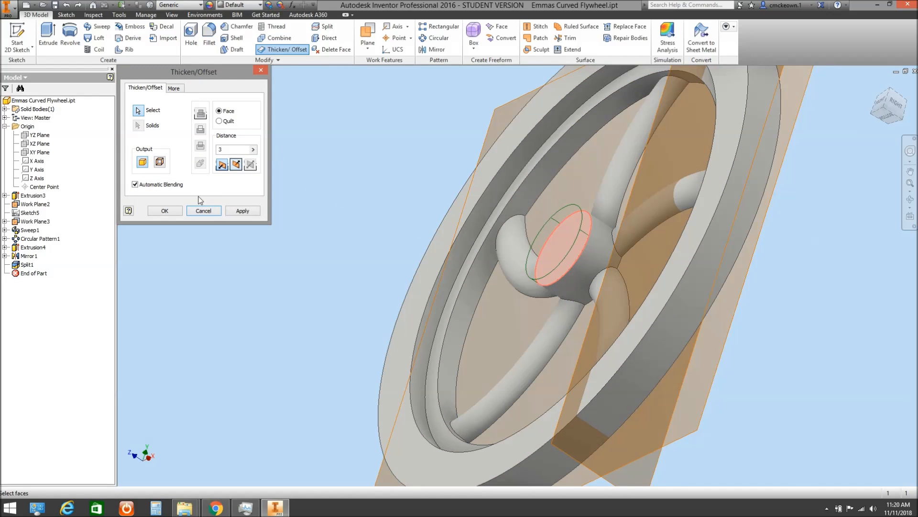
{"action": "left_click", "coordinate": [170, 211]}
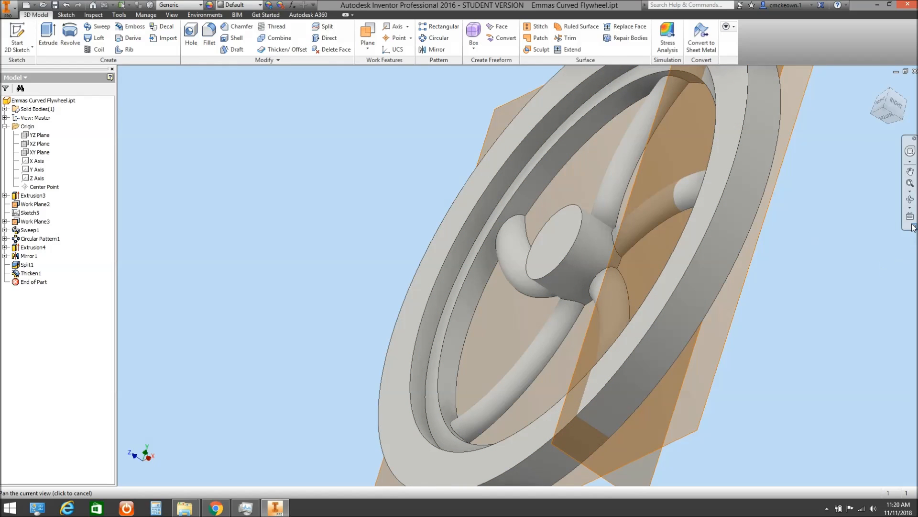
Add a 2.5 degree face draft to the ring's inner faces, with Work Plane2 as the pull direction.
{"action": "left_click", "coordinate": [911, 199]}
{"action": "left_click_drag", "start_coordinate": [646, 302], "coordinate": [705, 343]}
{"action": "right_click", "coordinate": [705, 344]}
{"action": "left_click", "coordinate": [666, 340]}
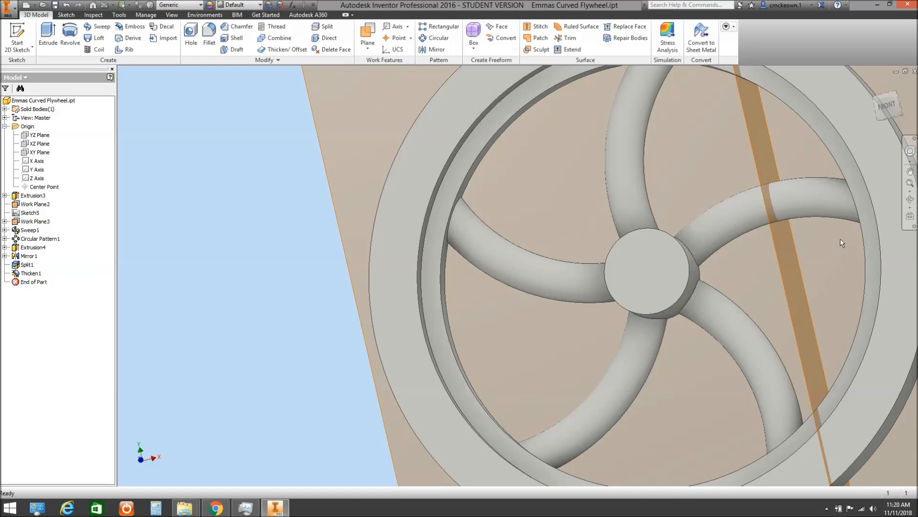
{"action": "left_click", "coordinate": [237, 49]}
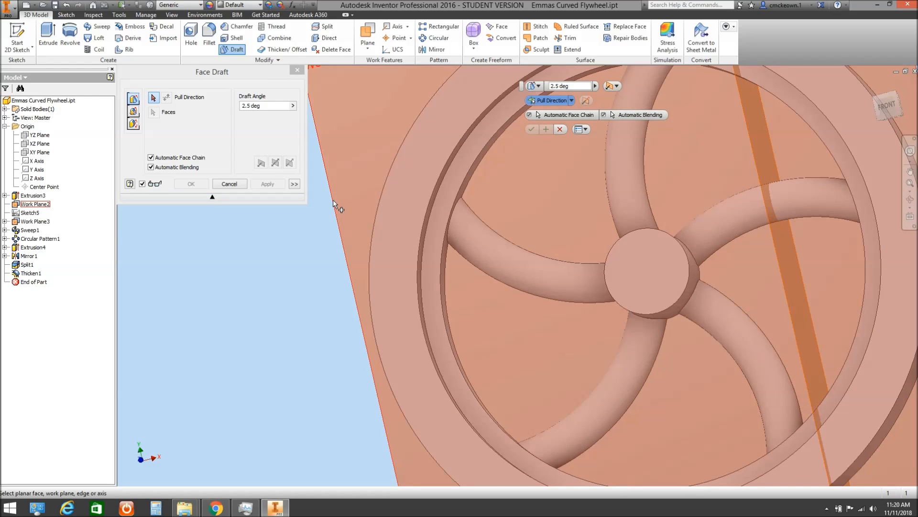
{"action": "left_click", "coordinate": [333, 200]}
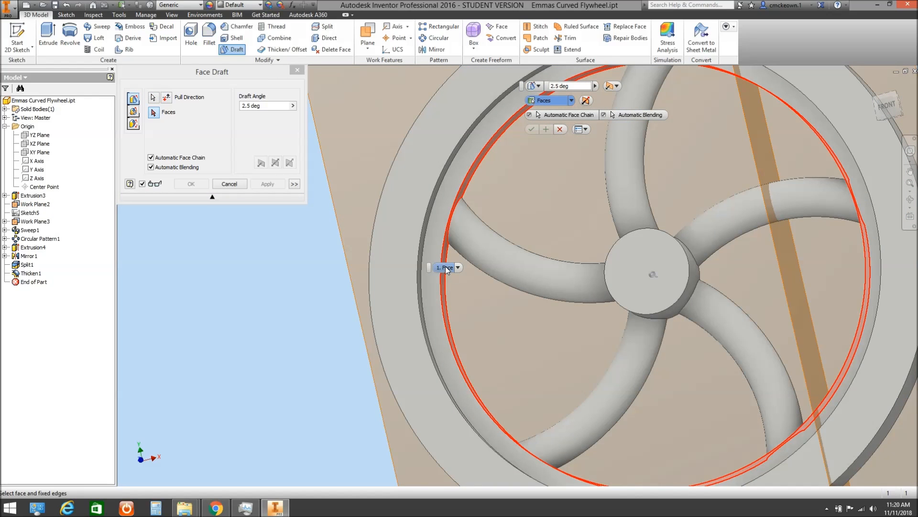
{"action": "left_click", "coordinate": [446, 268]}
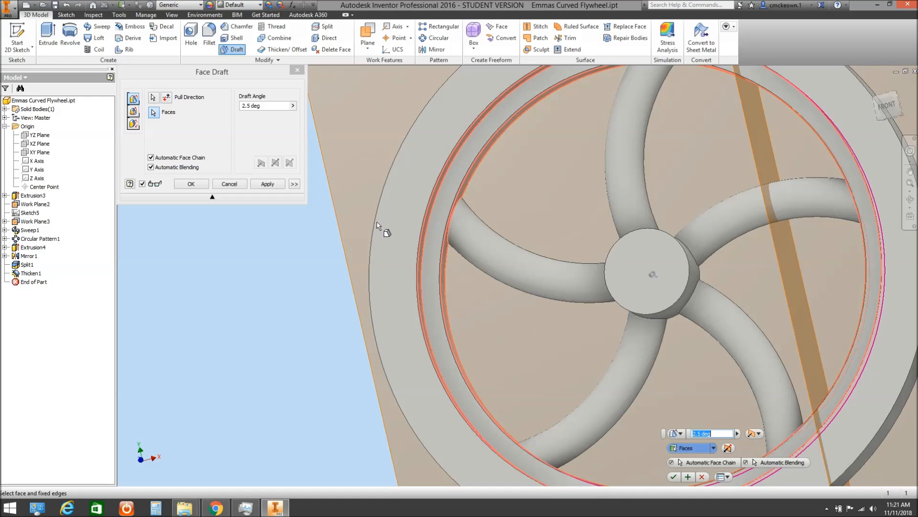
{"action": "left_click", "coordinate": [198, 186]}
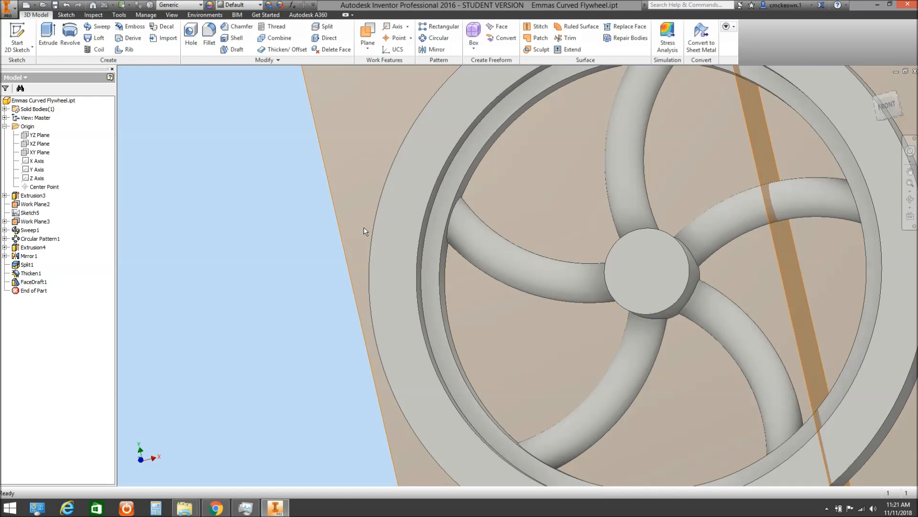
Add a 2.5 degree face draft to the ring's outer rim face, with Work Plane2 as the pull direction.
{"action": "left_click", "coordinate": [910, 199]}
{"action": "left_click_drag", "start_coordinate": [582, 249], "coordinate": [653, 235]}
{"action": "right_click", "coordinate": [653, 234]}
{"action": "left_click", "coordinate": [696, 235]}
{"action": "left_click", "coordinate": [234, 49]}
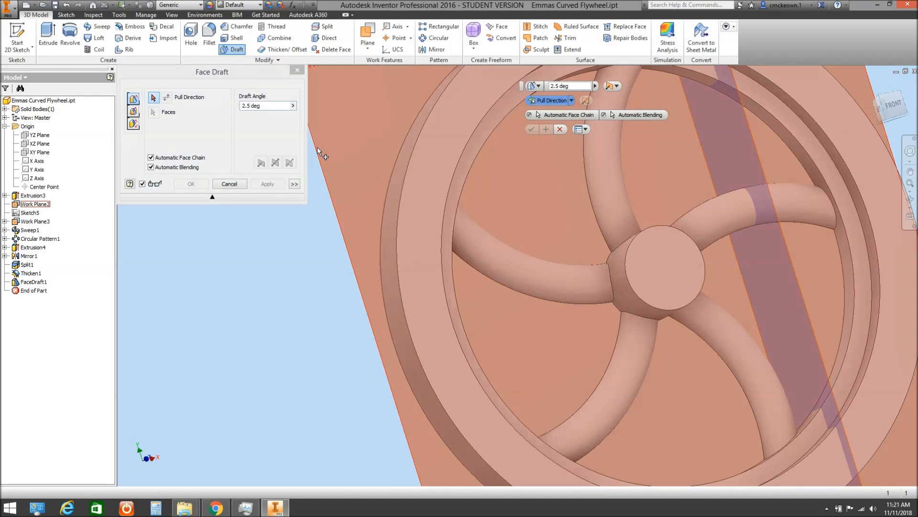
{"action": "left_click", "coordinate": [317, 147]}
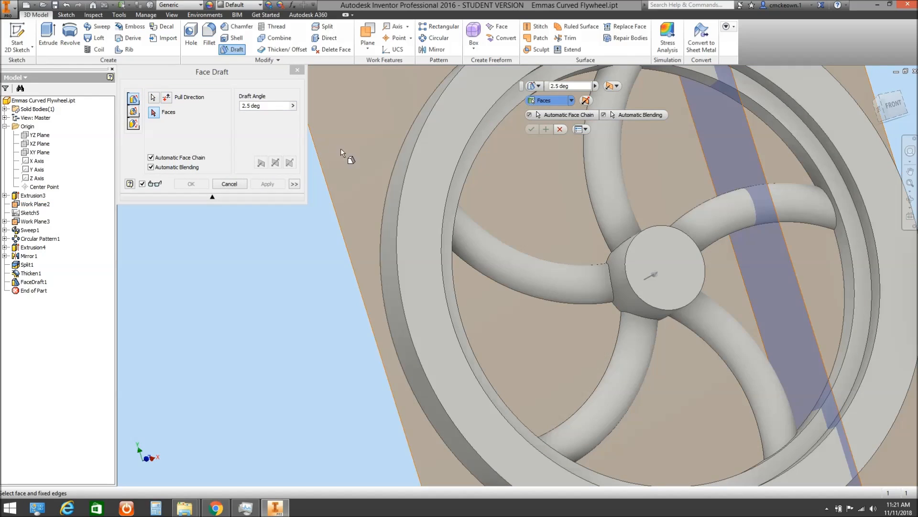
{"action": "left_click", "coordinate": [403, 171]}
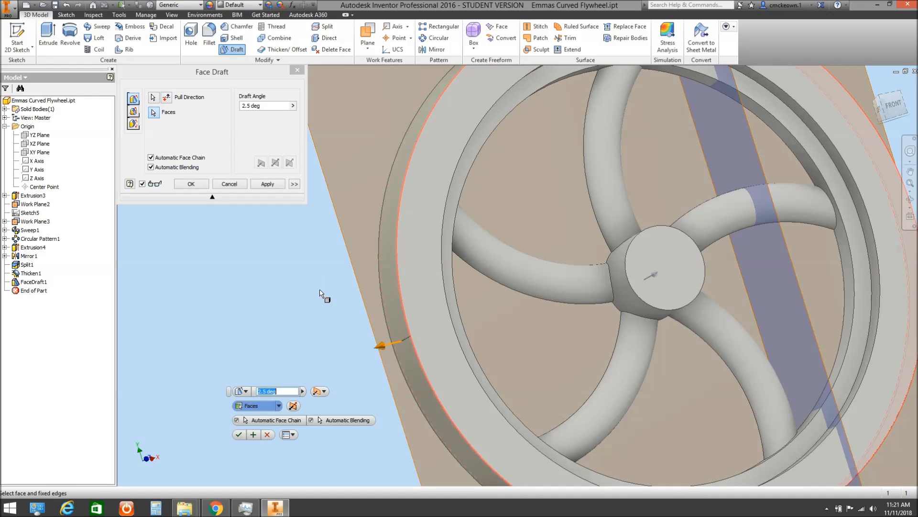
{"action": "left_click", "coordinate": [238, 435]}
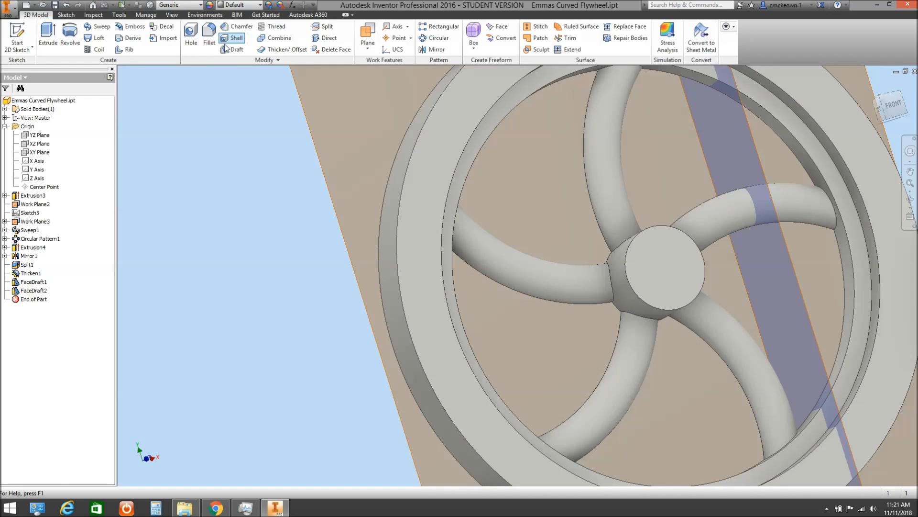
Add a 2.5 degree face draft to the hub's side face.
{"action": "left_click", "coordinate": [228, 50]}
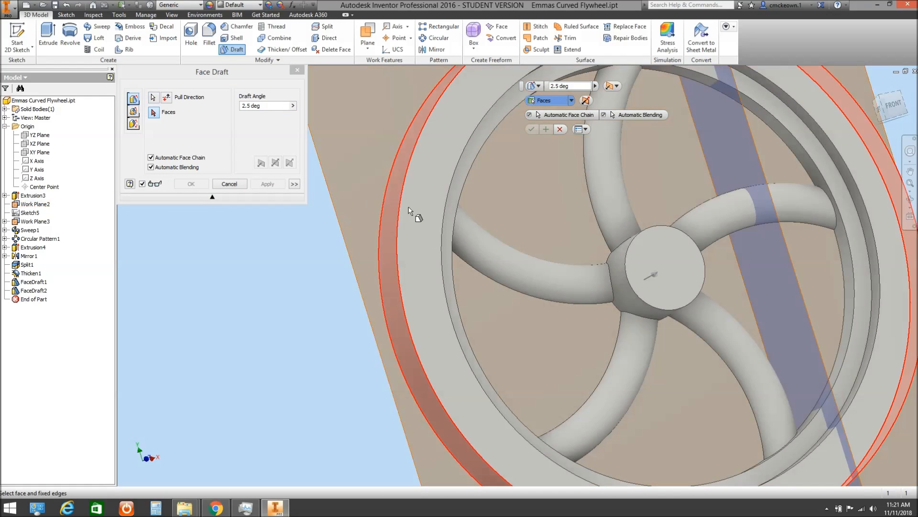
{"action": "left_click", "coordinate": [626, 275]}
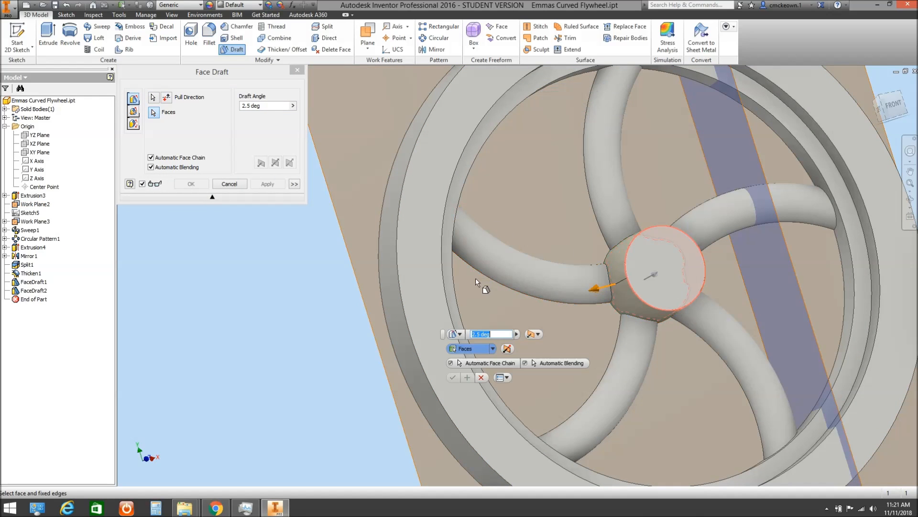
{"action": "left_click", "coordinate": [205, 186]}
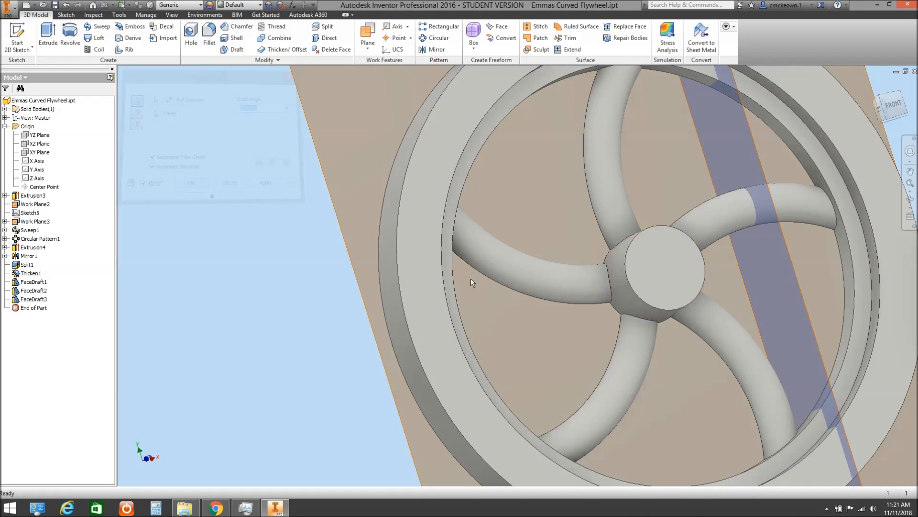
Run a draft analysis of the whole flywheel from -3 to 3 degrees, using the hub's front face as the pull direction.
{"action": "scroll", "coordinate": [634, 273], "scroll_direction": "up", "scroll_amount": 3}
{"action": "middle_click_drag", "start_coordinate": [634, 272], "coordinate": [456, 246]}
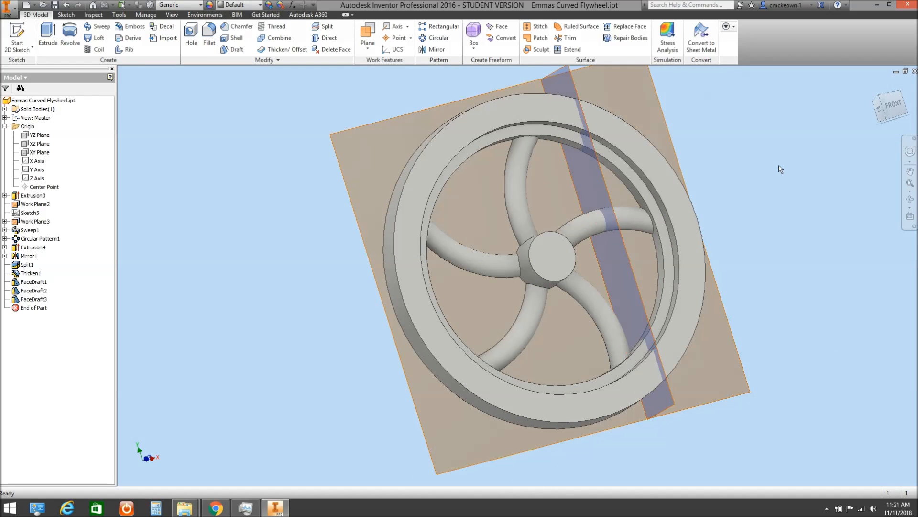
{"action": "left_click", "coordinate": [910, 199]}
{"action": "left_click_drag", "start_coordinate": [612, 240], "coordinate": [553, 237]}
{"action": "right_click", "coordinate": [553, 237]}
{"action": "left_click", "coordinate": [588, 238]}
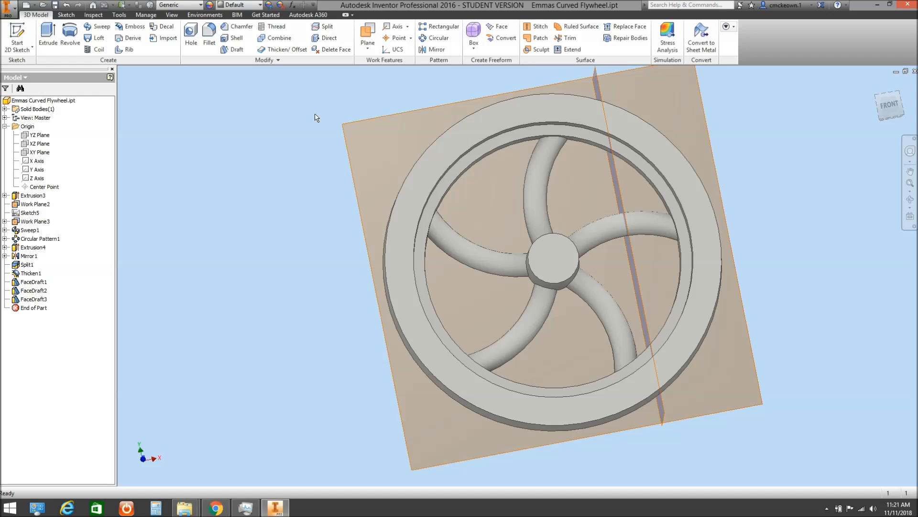
{"action": "left_click", "coordinate": [171, 15]}
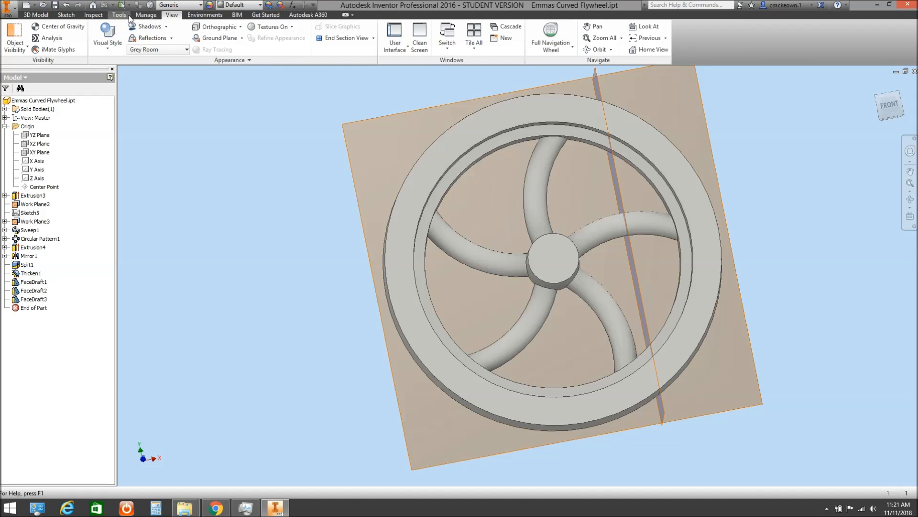
{"action": "left_click", "coordinate": [93, 15]}
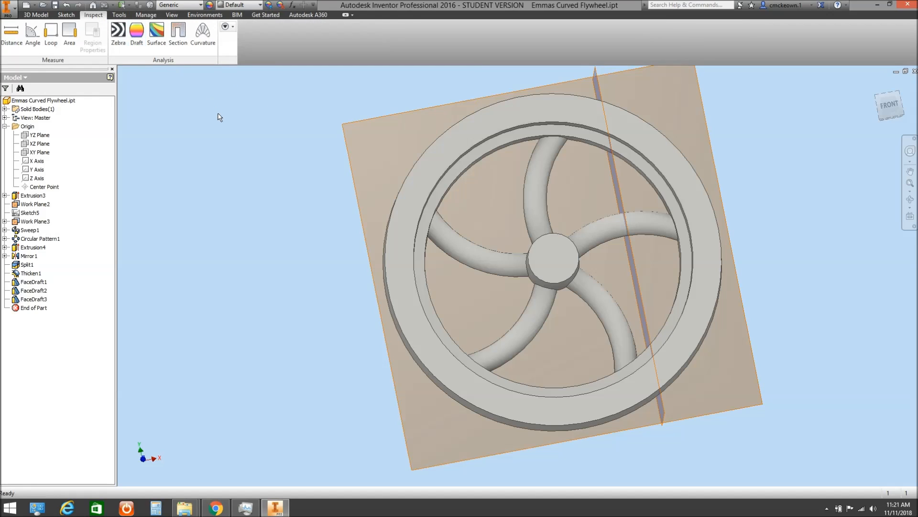
{"action": "left_click", "coordinate": [139, 37]}
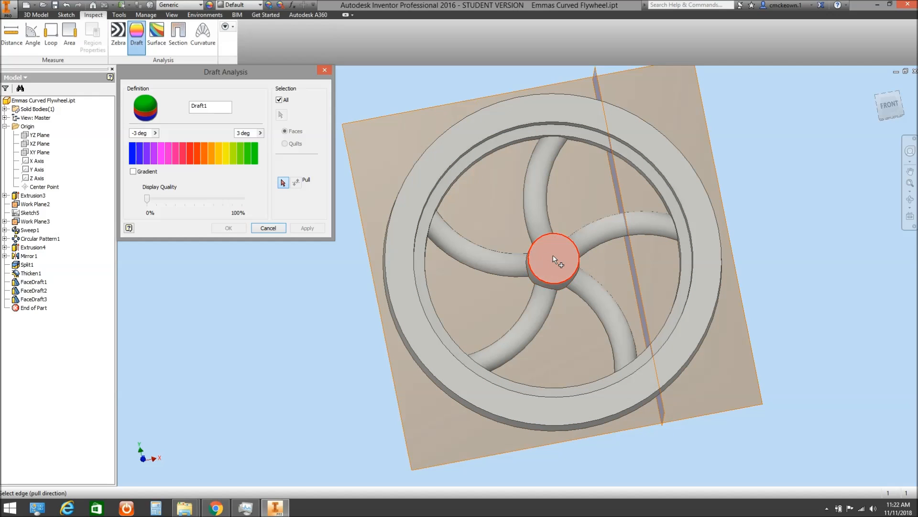
{"action": "left_click", "coordinate": [553, 258]}
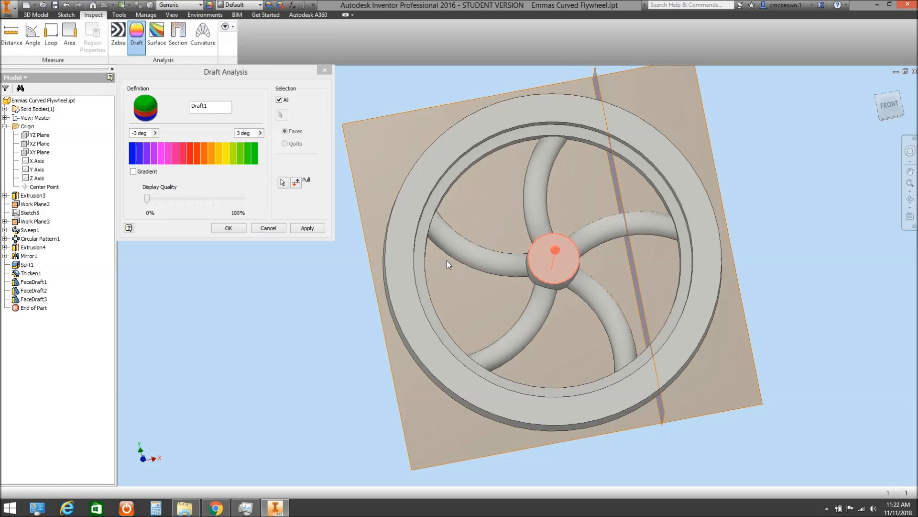
{"action": "left_click", "coordinate": [228, 228]}
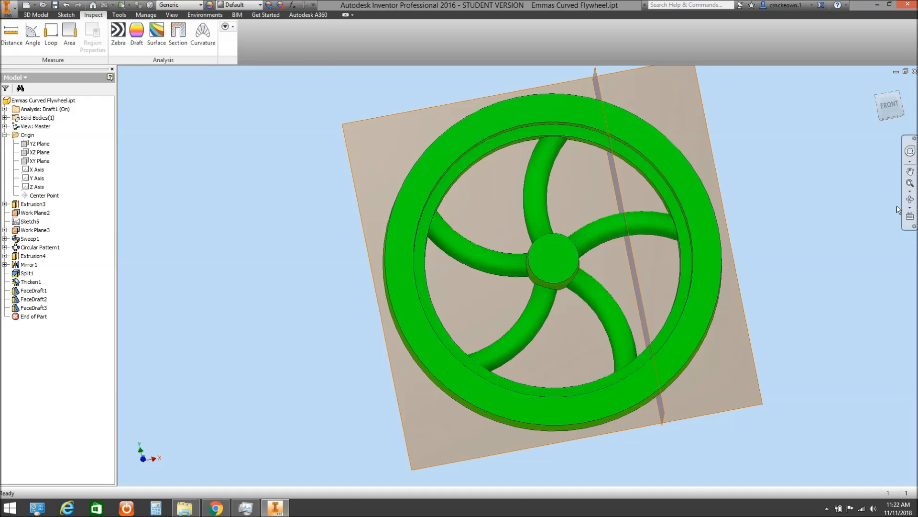
Try reversing the pull direction of the outer rim's draft, check the analysis colours from several sides, and undo it.
{"action": "left_click", "coordinate": [913, 202]}
{"action": "mouse_move", "coordinate": [626, 249]}
{"action": "left_mouse_down"}
{"action": "mouse_move", "coordinate": [539, 259]}
{"action": "mouse_move", "coordinate": [697, 238]}
{"action": "mouse_move", "coordinate": [589, 260]}
{"action": "mouse_move", "coordinate": [552, 280]}
{"action": "mouse_move", "coordinate": [623, 258]}
{"action": "left_mouse_up"}
{"action": "right_click", "coordinate": [623, 258]}
{"action": "left_click", "coordinate": [657, 259]}
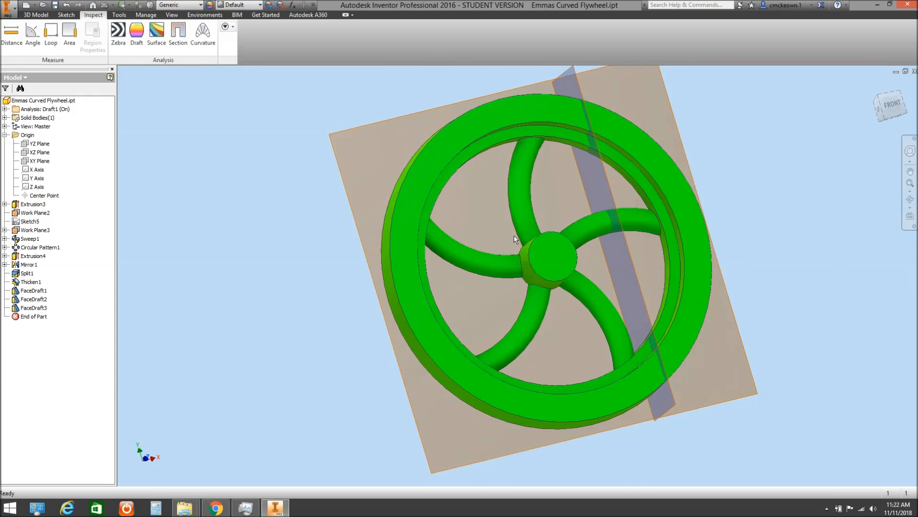
{"action": "double_click", "coordinate": [33, 300]}
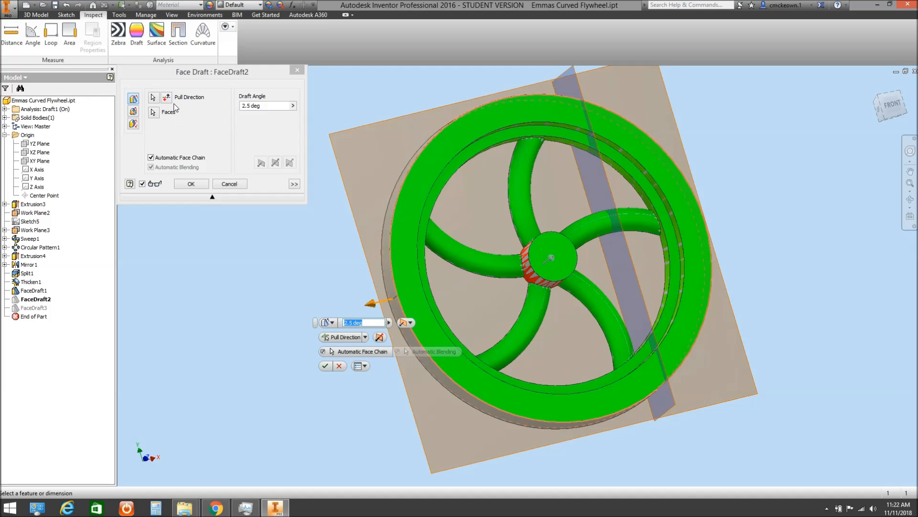
{"action": "left_click", "coordinate": [194, 183]}
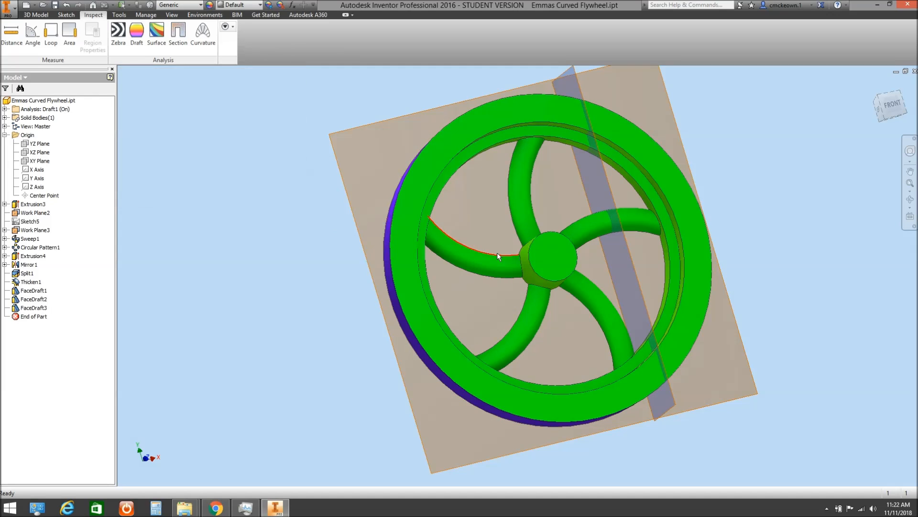
{"action": "left_click", "coordinate": [910, 200]}
{"action": "left_click_drag", "start_coordinate": [563, 280], "coordinate": [470, 268]}
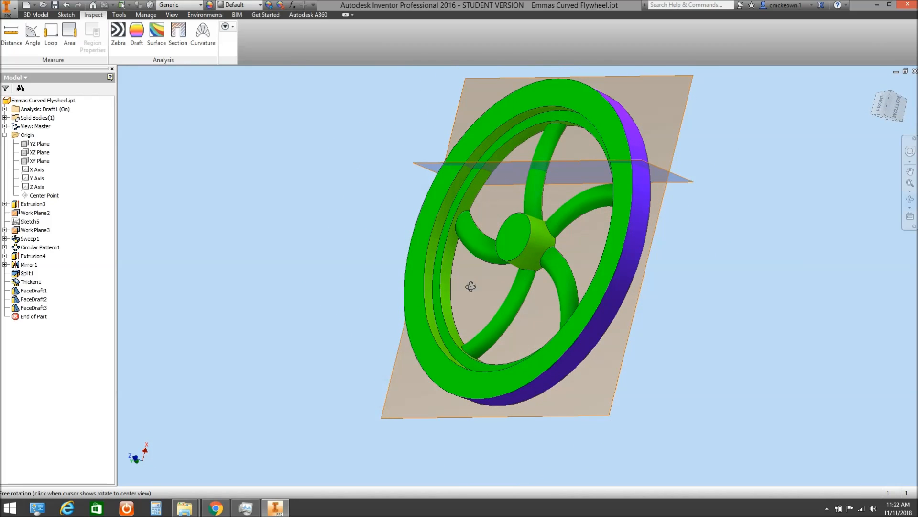
{"action": "left_click_drag", "start_coordinate": [633, 400], "coordinate": [506, 345]}
{"action": "right_click", "coordinate": [506, 345]}
{"action": "left_click", "coordinate": [537, 344]}
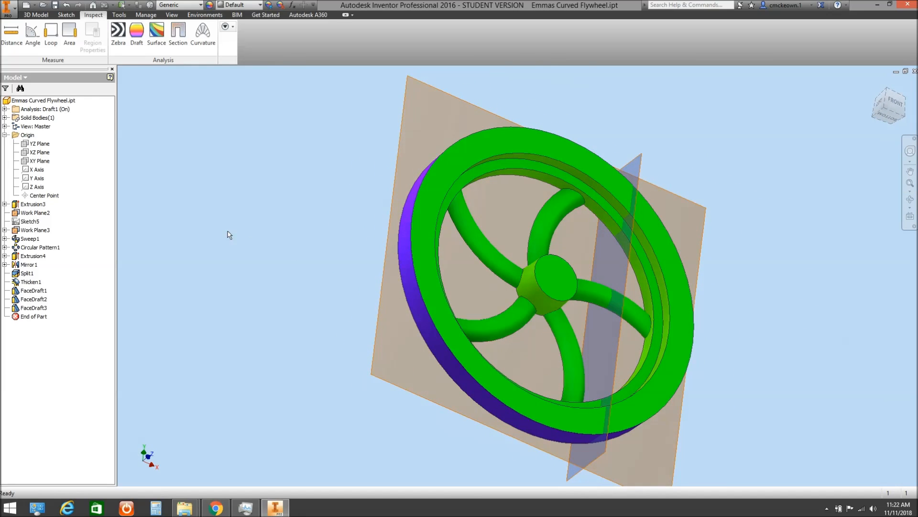
{"action": "left_click", "coordinate": [67, 5]}
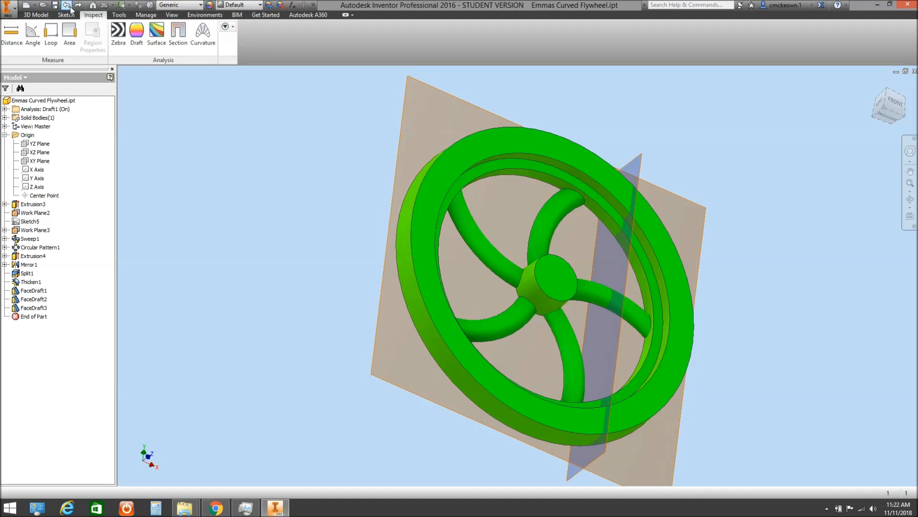
Try setting the outer rim's draft angle to 0.01 degrees, and undo the change.
{"action": "double_click", "coordinate": [34, 301]}
{"action": "left_click_drag", "start_coordinate": [266, 105], "coordinate": [247, 107]}
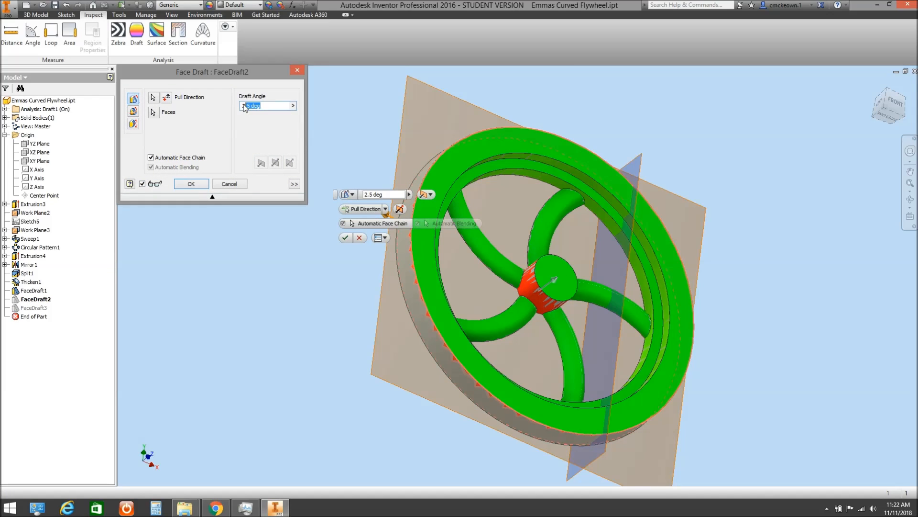
{"action": "type", "text": ".01"}
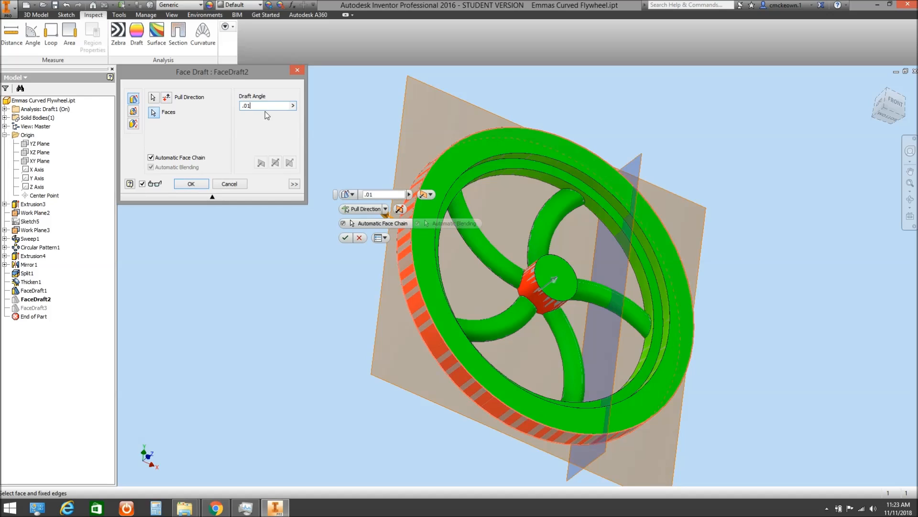
{"action": "left_click", "coordinate": [191, 184]}
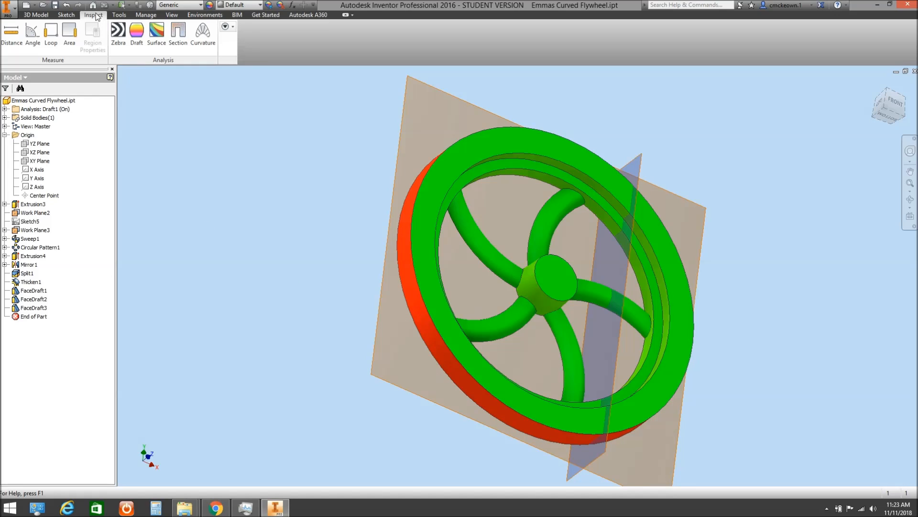
{"action": "left_click", "coordinate": [67, 6]}
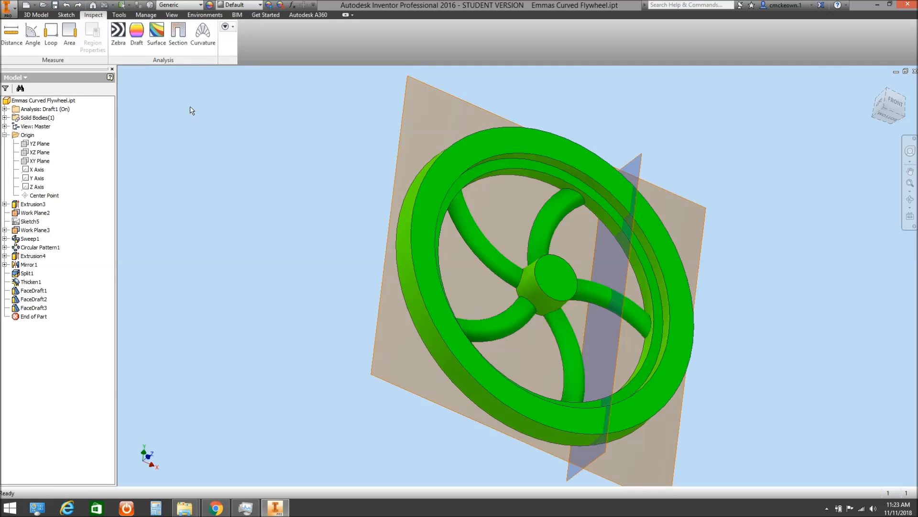
Undo the draft analysis applied to the flywheel.
{"action": "left_click", "coordinate": [66, 6]}
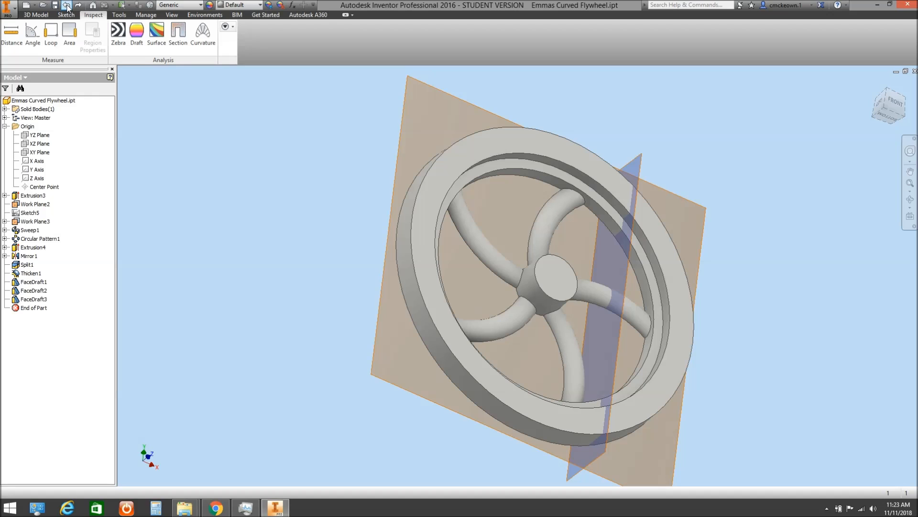
{"action": "left_click", "coordinate": [910, 200]}
{"action": "left_click_drag", "start_coordinate": [555, 275], "coordinate": [461, 339]}
{"action": "right_click", "coordinate": [457, 345]}
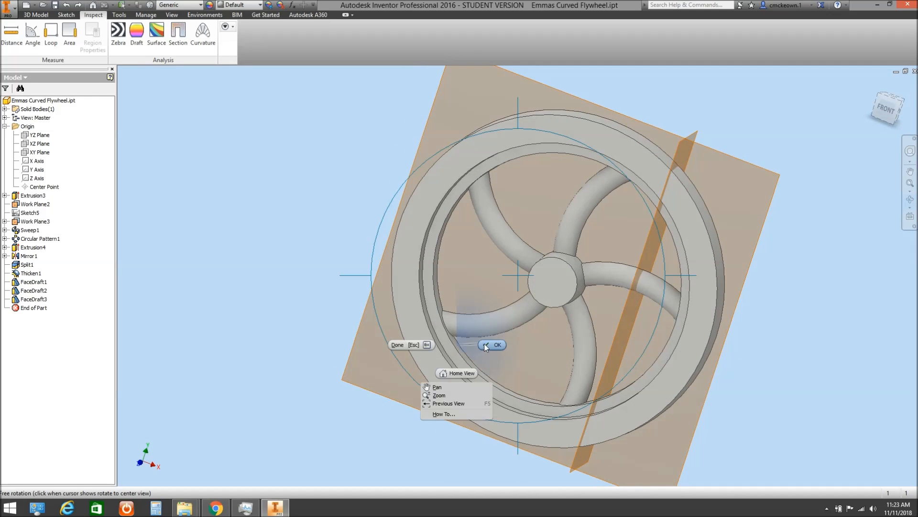
{"action": "left_click", "coordinate": [485, 344]}
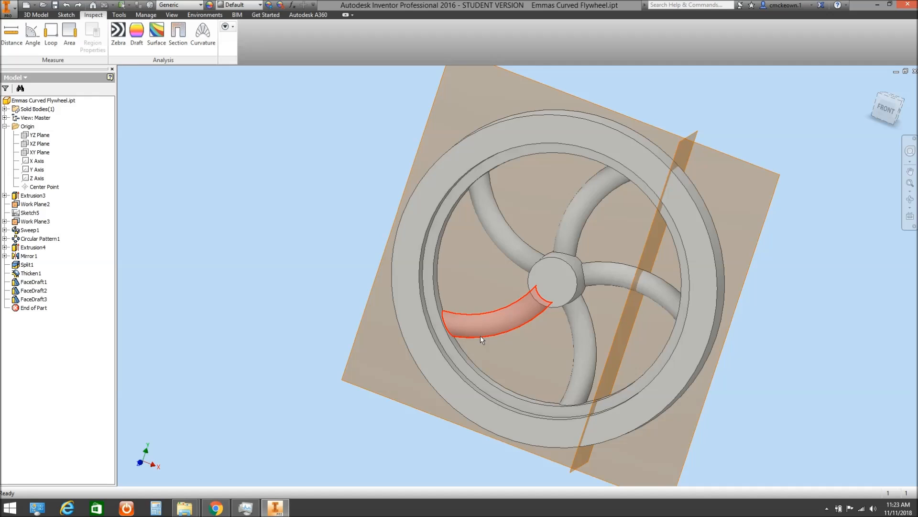
{"action": "mouse_move", "coordinate": [481, 335]}
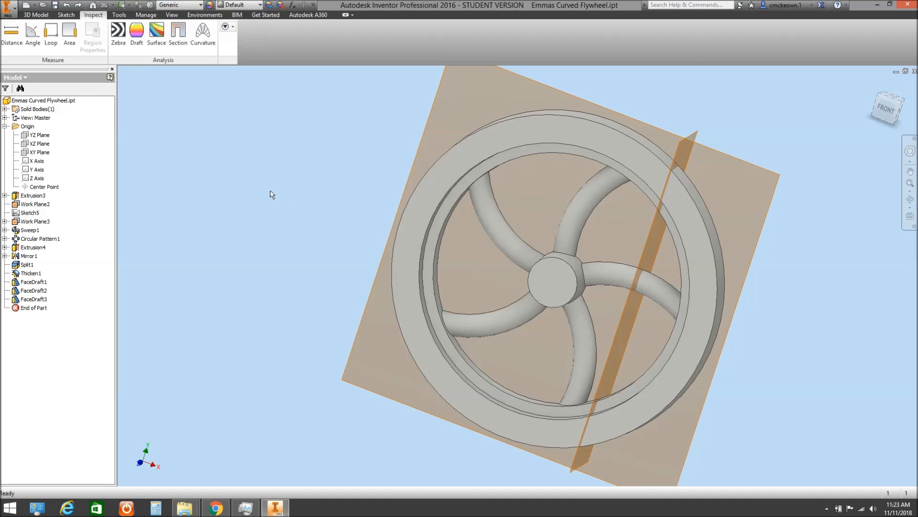
Add a 3 mm fillet where one curved spoke meets the inner face of the outer ring.
{"action": "left_click", "coordinate": [36, 15]}
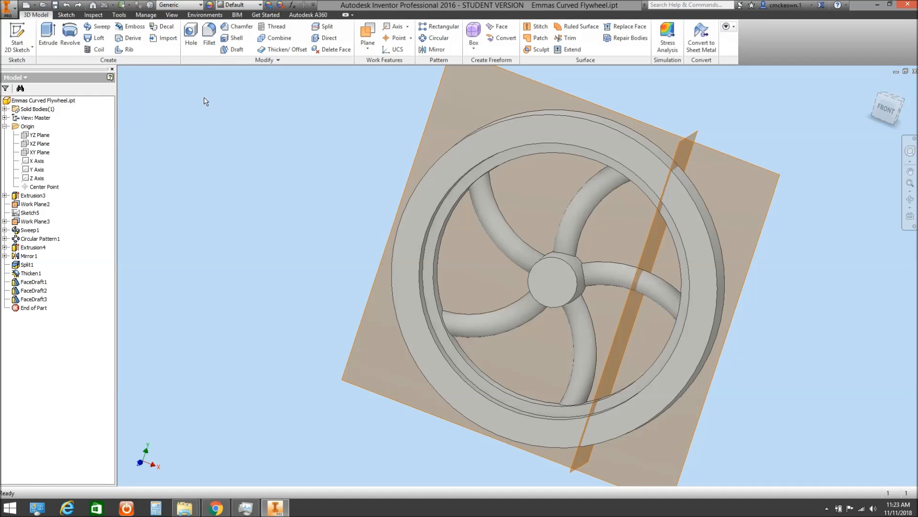
{"action": "left_click", "coordinate": [209, 36]}
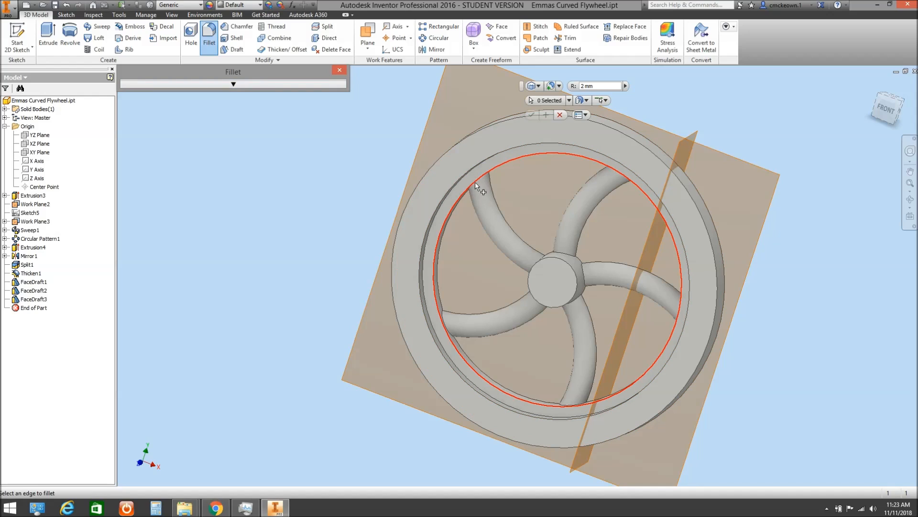
{"action": "double_click", "coordinate": [597, 86]}
{"action": "type", "text": "3"}
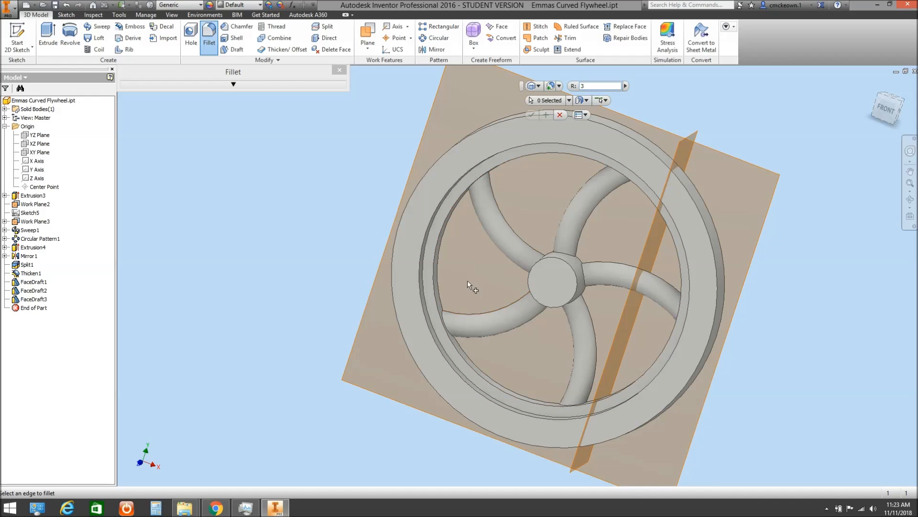
{"action": "scroll", "coordinate": [466, 280], "scroll_direction": "up", "scroll_amount": 3}
{"action": "left_click", "coordinate": [429, 355]}
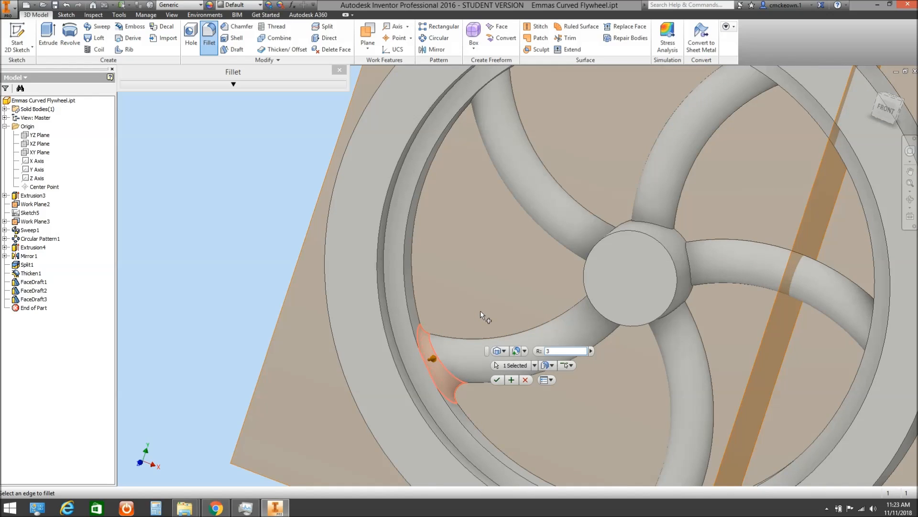
{"action": "right_click", "coordinate": [481, 307]}
{"action": "left_click", "coordinate": [510, 309]}
Add a 2 mm fillet where the same spoke meets the hub.
{"action": "key", "text": "F4"}
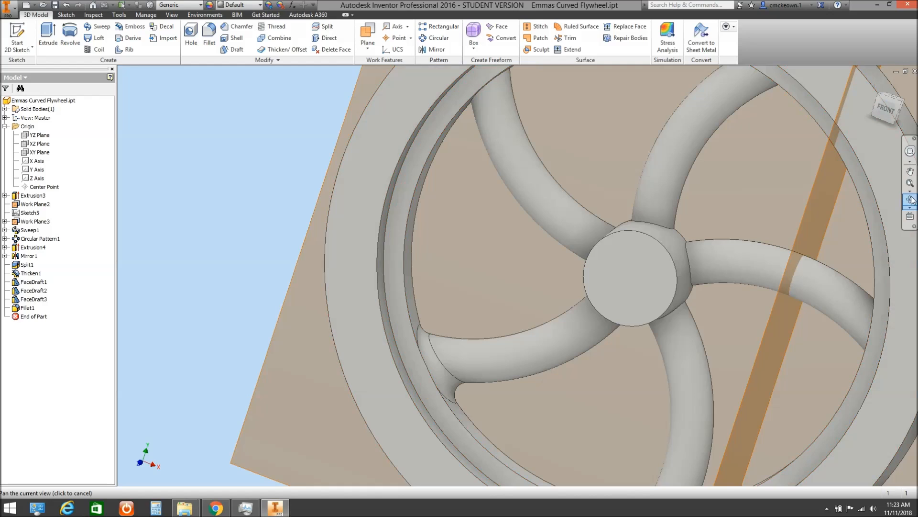
{"action": "left_click_drag", "start_coordinate": [797, 230], "coordinate": [656, 239]}
{"action": "right_click", "coordinate": [656, 240]}
{"action": "left_click", "coordinate": [686, 241]}
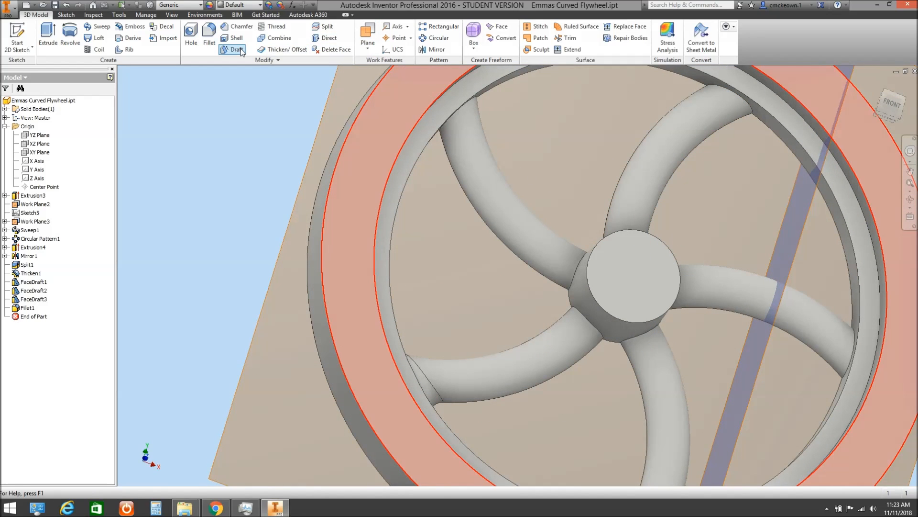
{"action": "left_click", "coordinate": [209, 36]}
{"action": "left_click", "coordinate": [583, 86]}
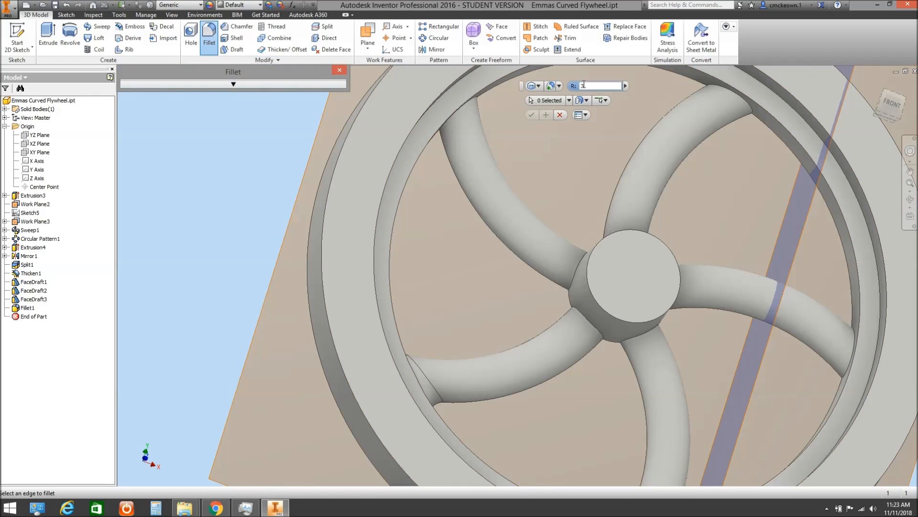
{"action": "type", "text": "2"}
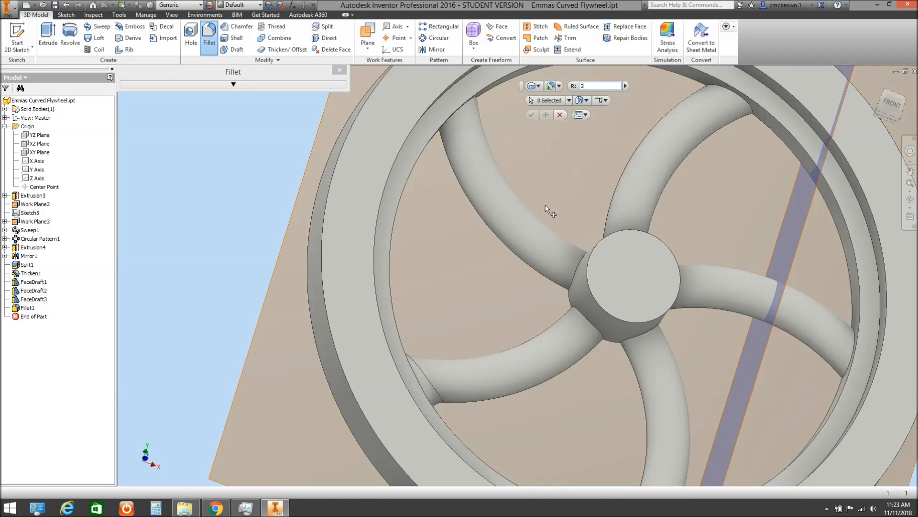
{"action": "left_click", "coordinate": [581, 314]}
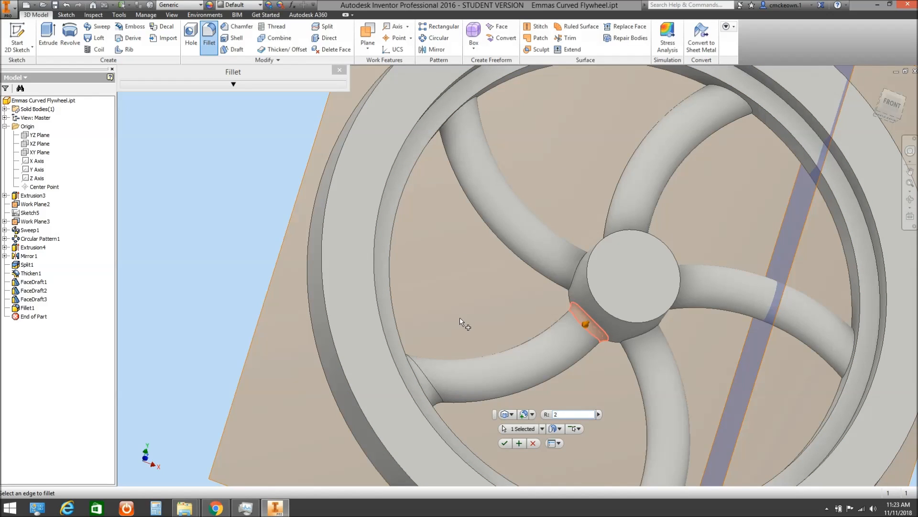
{"action": "left_click", "coordinate": [506, 443]}
Circular-pattern the rim-end and hub-end spoke fillets around the hub axis with 5 occurrences over 360 degrees.
{"action": "left_click", "coordinate": [910, 199]}
{"action": "left_click_drag", "start_coordinate": [739, 285], "coordinate": [468, 328]}
{"action": "right_click", "coordinate": [468, 329]}
{"action": "left_click", "coordinate": [496, 328]}
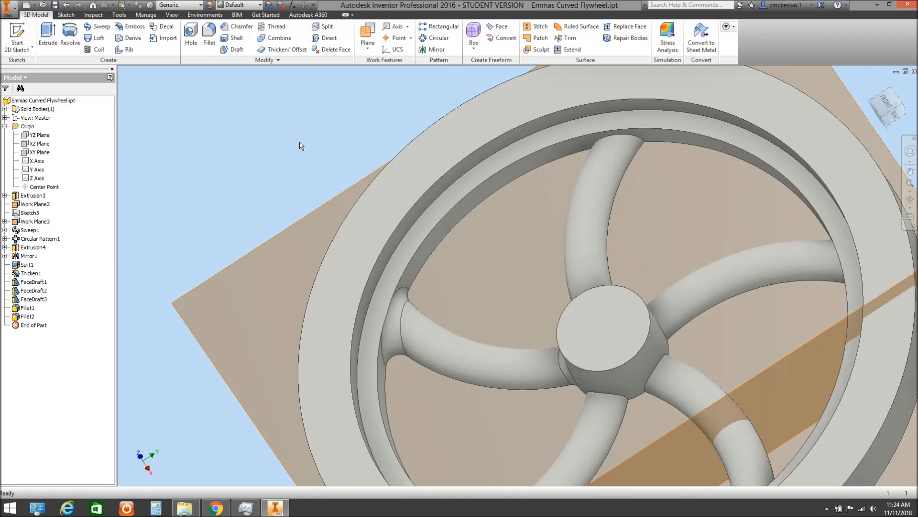
{"action": "left_click", "coordinate": [434, 37]}
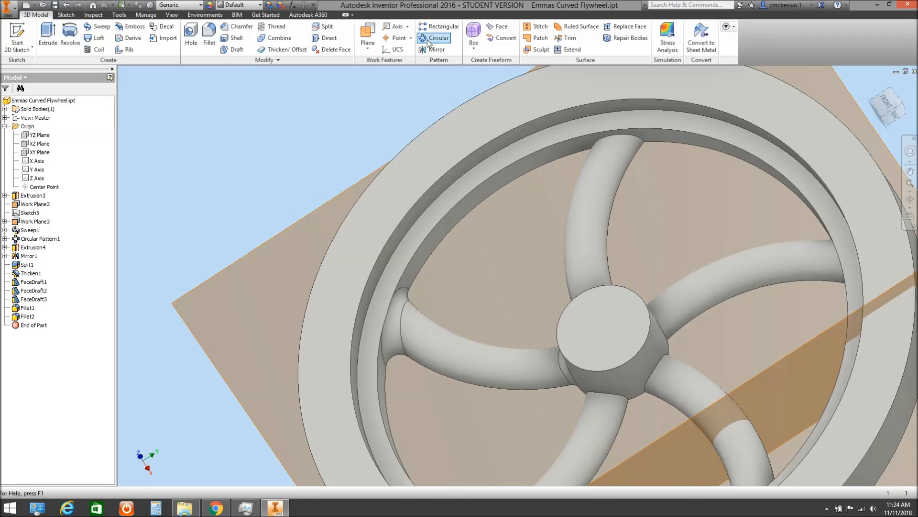
{"action": "left_click", "coordinate": [27, 308]}
{"action": "left_click", "coordinate": [27, 316], "text": "ctrl"}
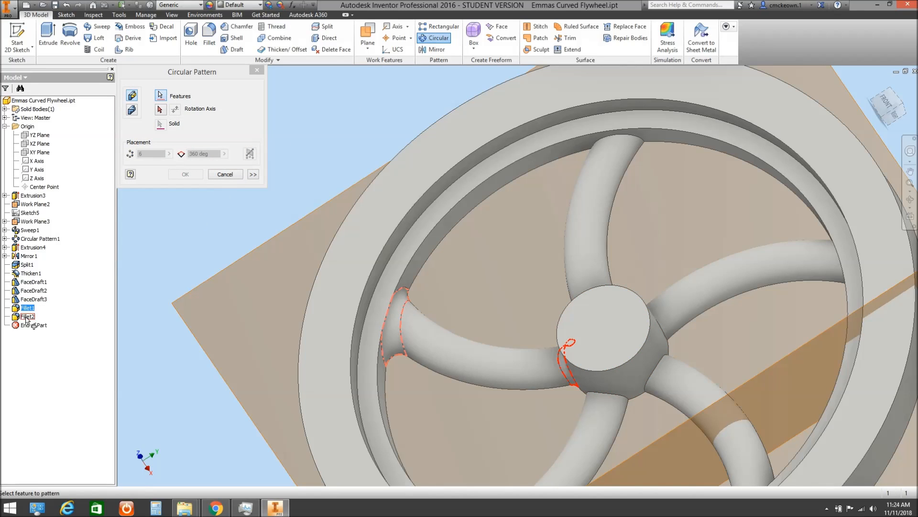
{"action": "left_click", "coordinate": [160, 110]}
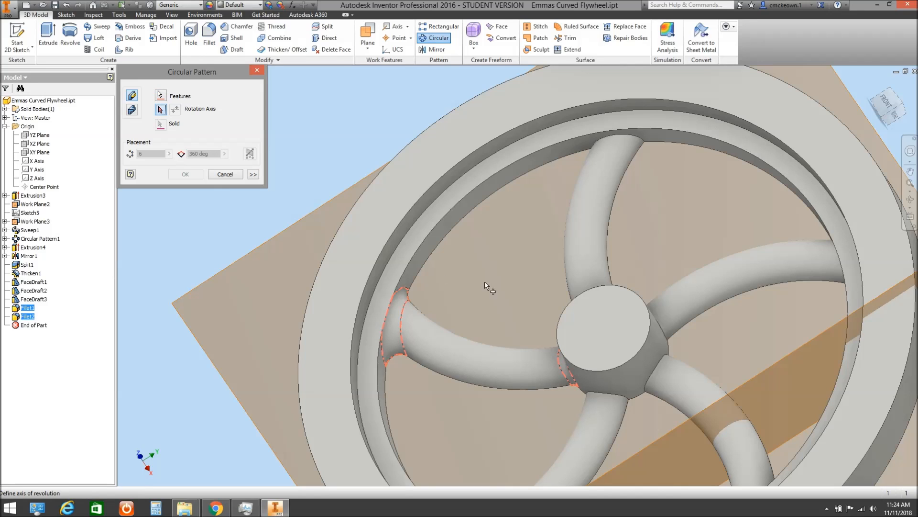
{"action": "left_click", "coordinate": [565, 309]}
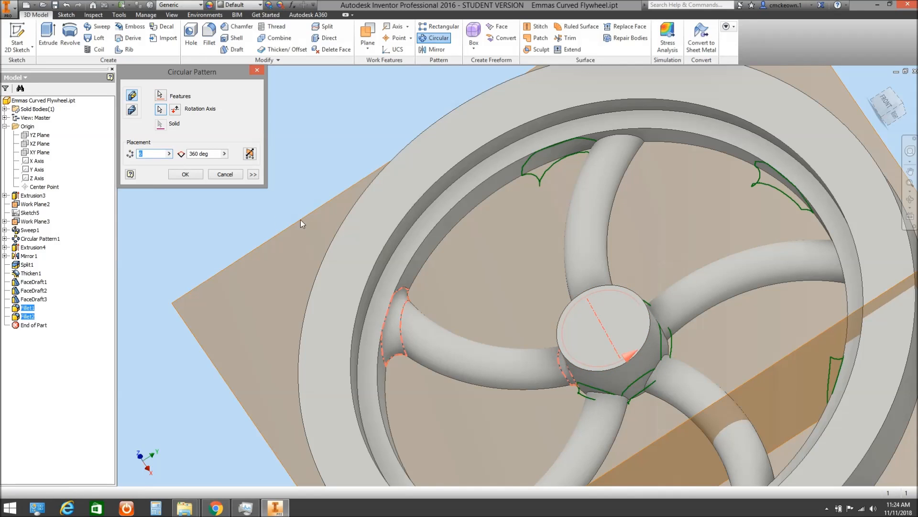
{"action": "type", "text": "5"}
{"action": "left_click", "coordinate": [185, 174]}
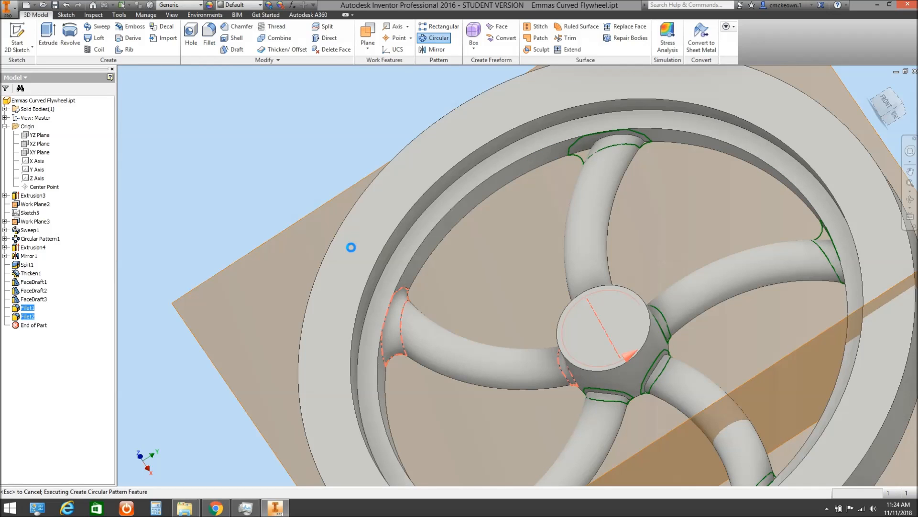
Try a 2 mm radius on the original spoke-to-ring fillet, and set it back to 3 mm.
{"action": "scroll", "coordinate": [555, 282], "scroll_direction": "down", "scroll_amount": 5}
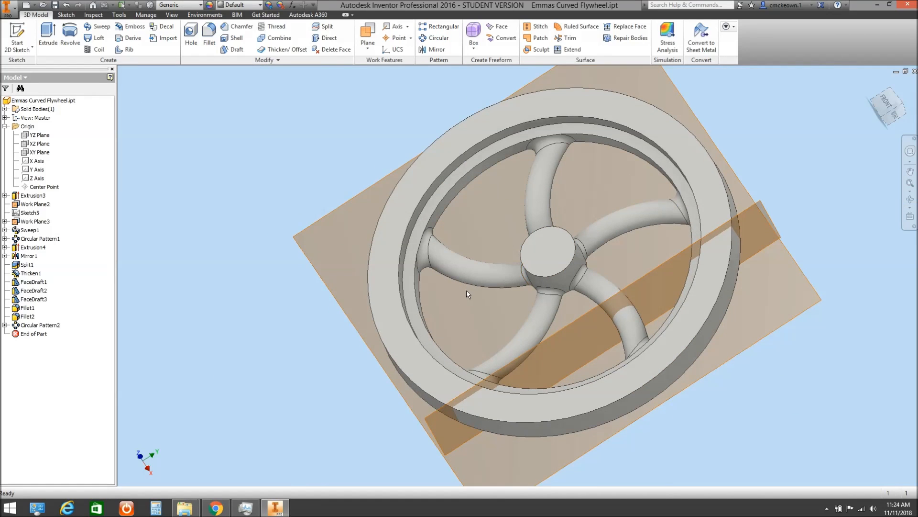
{"action": "double_click", "coordinate": [28, 308]}
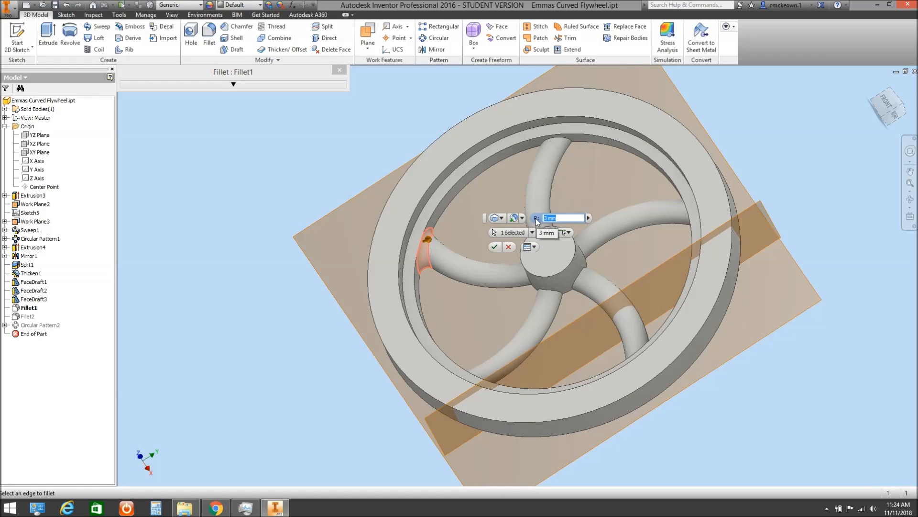
{"action": "left_click", "coordinate": [495, 246]}
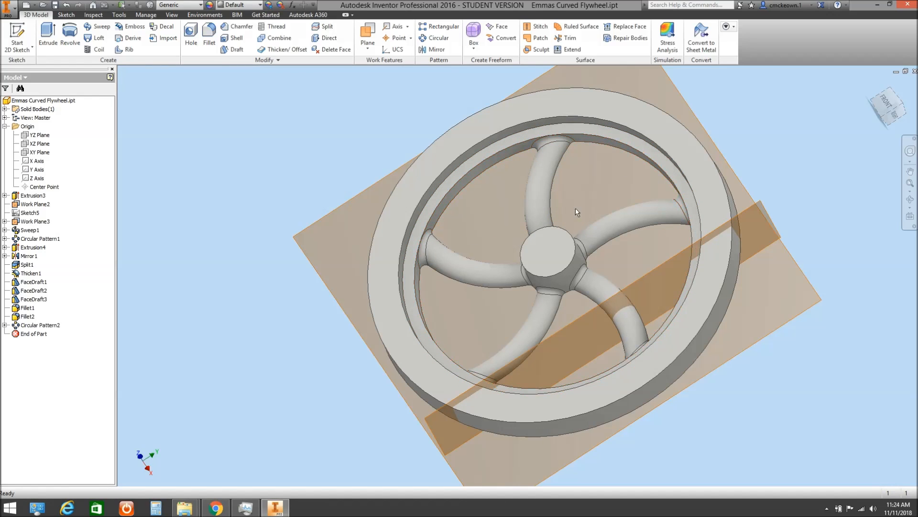
{"action": "double_click", "coordinate": [28, 308]}
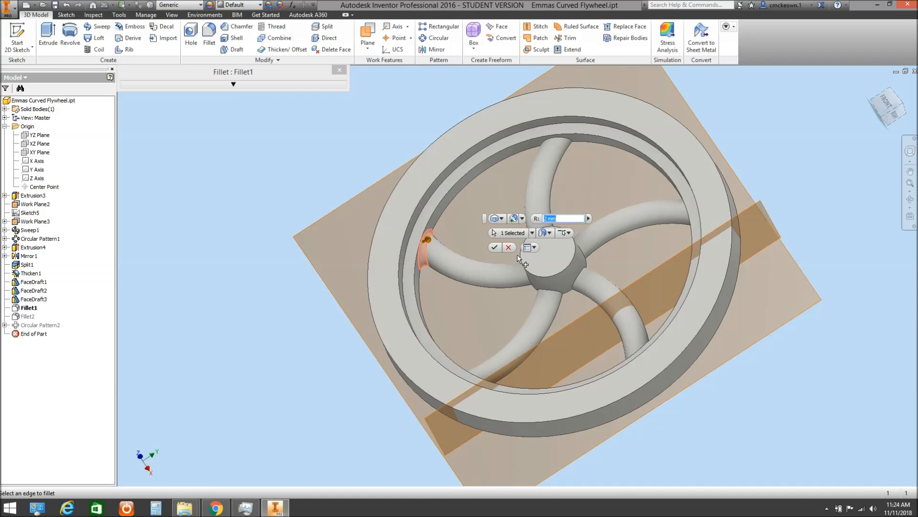
{"action": "type", "text": "3"}
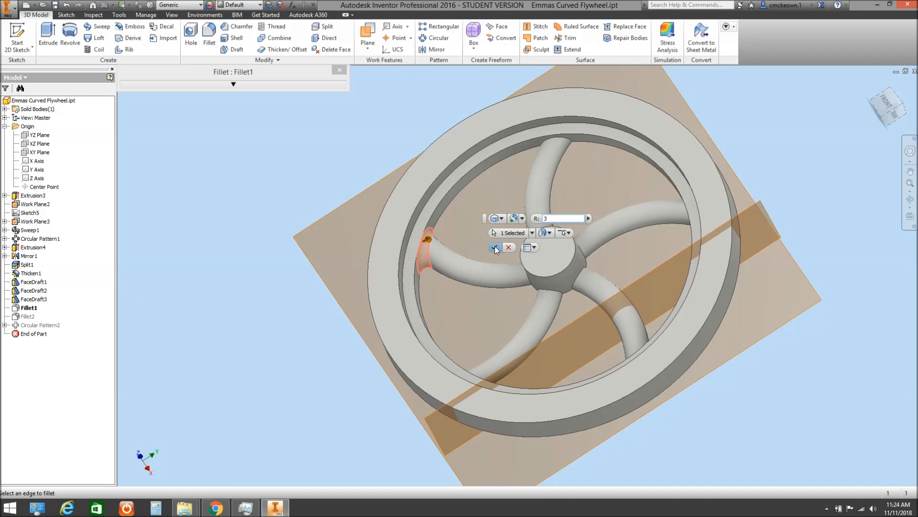
{"action": "left_click", "coordinate": [496, 248]}
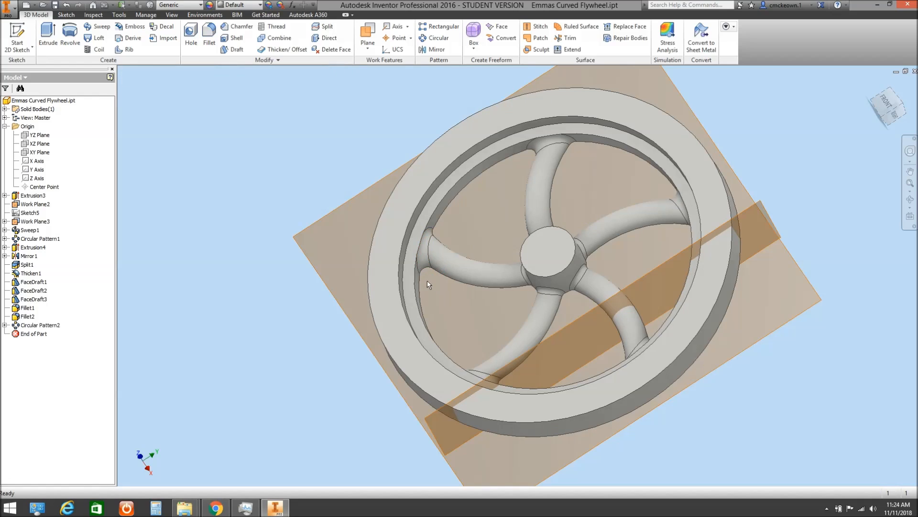
Examine the flywheel's patterned fillets at the ring and hub, looking straight at the front face and from tilted angles.
{"action": "scroll", "coordinate": [501, 286], "scroll_direction": "down", "scroll_amount": 3}
{"action": "left_click", "coordinate": [909, 216]}
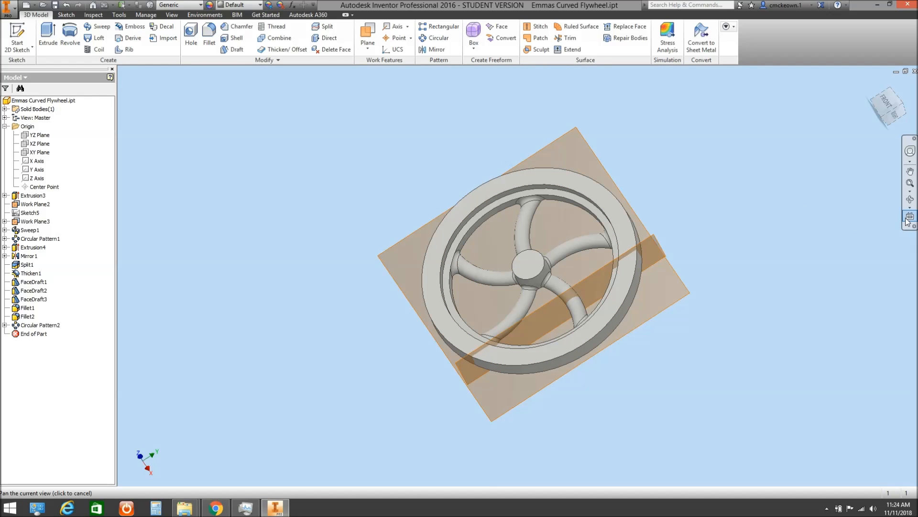
{"action": "left_click", "coordinate": [618, 222]}
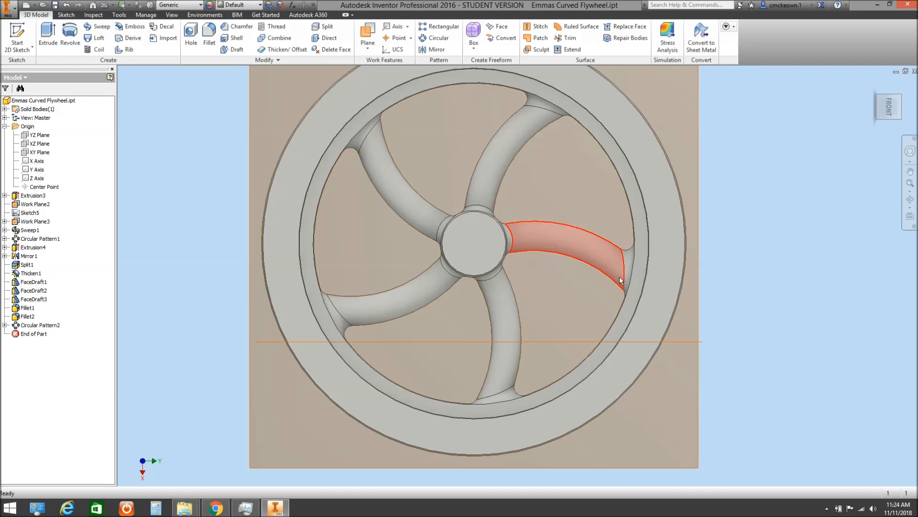
{"action": "scroll", "coordinate": [617, 277], "scroll_direction": "down", "scroll_amount": 3}
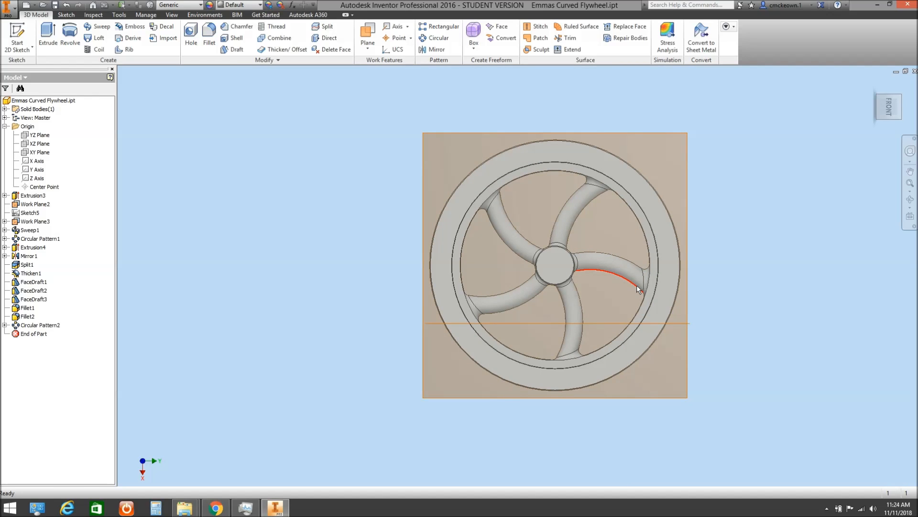
{"action": "mouse_move", "coordinate": [636, 288]}
{"action": "left_click", "coordinate": [910, 200]}
{"action": "left_click_drag", "start_coordinate": [603, 287], "coordinate": [581, 254]}
{"action": "right_click", "coordinate": [580, 254]}
{"action": "left_click", "coordinate": [609, 253]}
{"action": "scroll", "coordinate": [581, 265], "scroll_direction": "down", "scroll_amount": 3}
{"action": "middle_click_drag", "start_coordinate": [581, 268], "coordinate": [524, 261]}
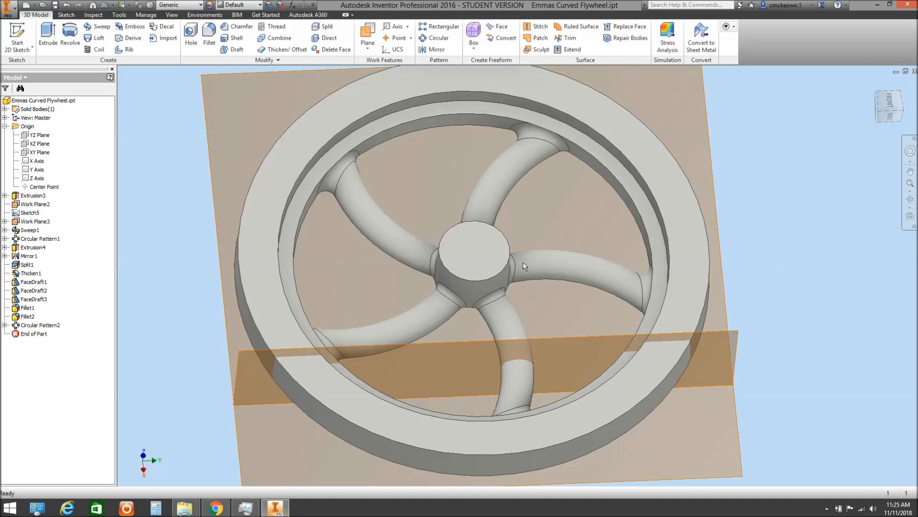
{"action": "mouse_move", "coordinate": [523, 263]}
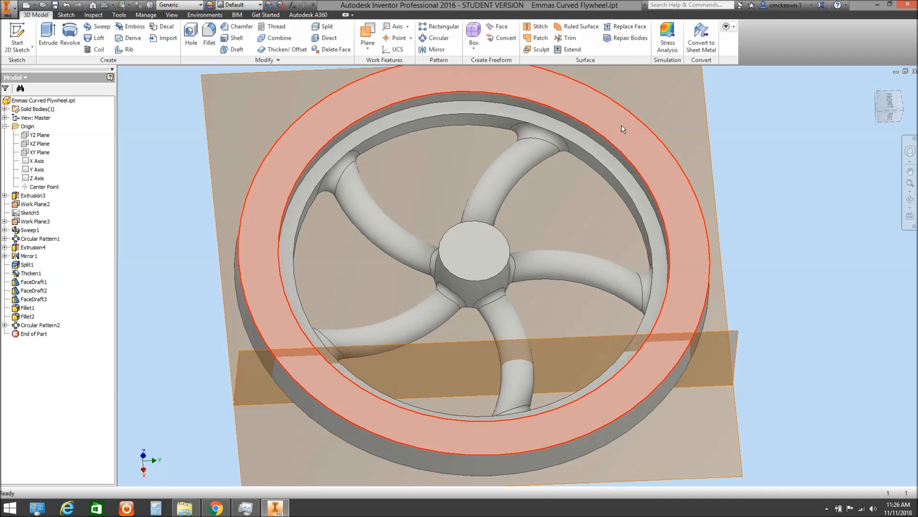
{"action": "mouse_move", "coordinate": [622, 128]}
{"action": "mouse_move", "coordinate": [648, 150]}
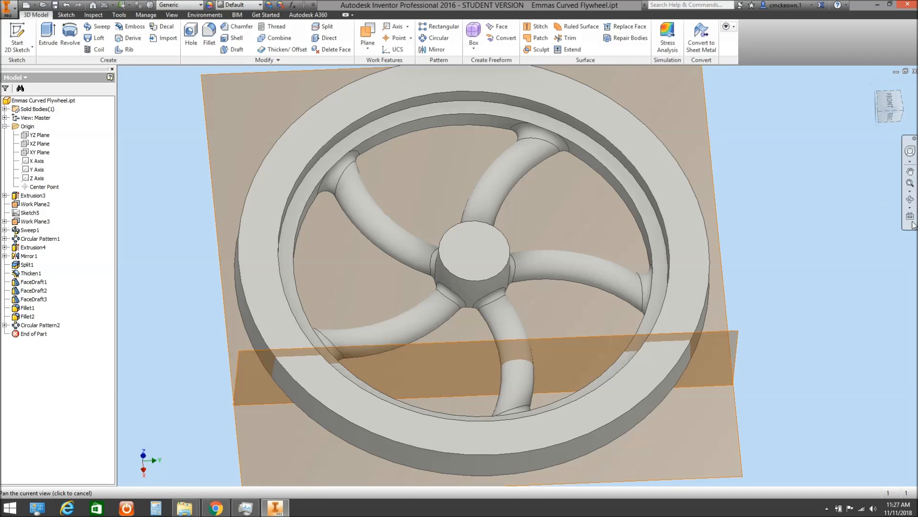
{"action": "left_click", "coordinate": [687, 214]}
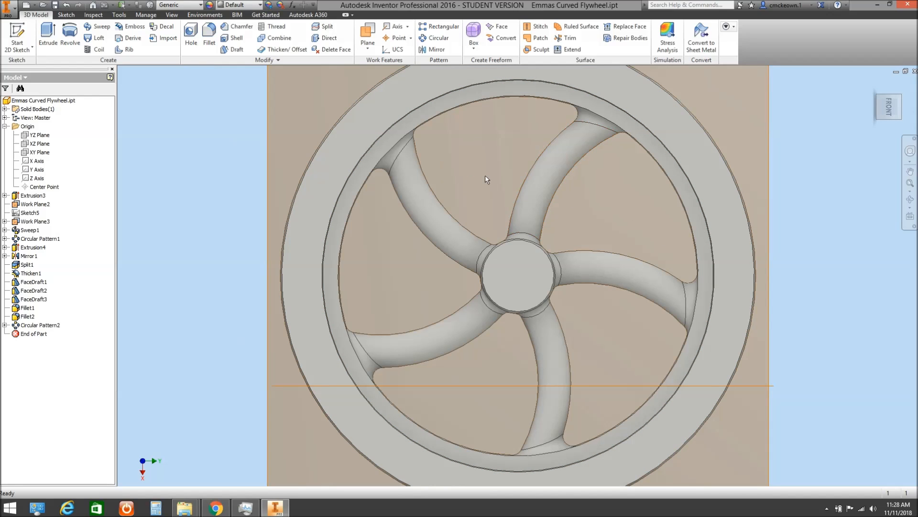
{"action": "scroll", "coordinate": [485, 175], "scroll_direction": "down", "scroll_amount": 3}
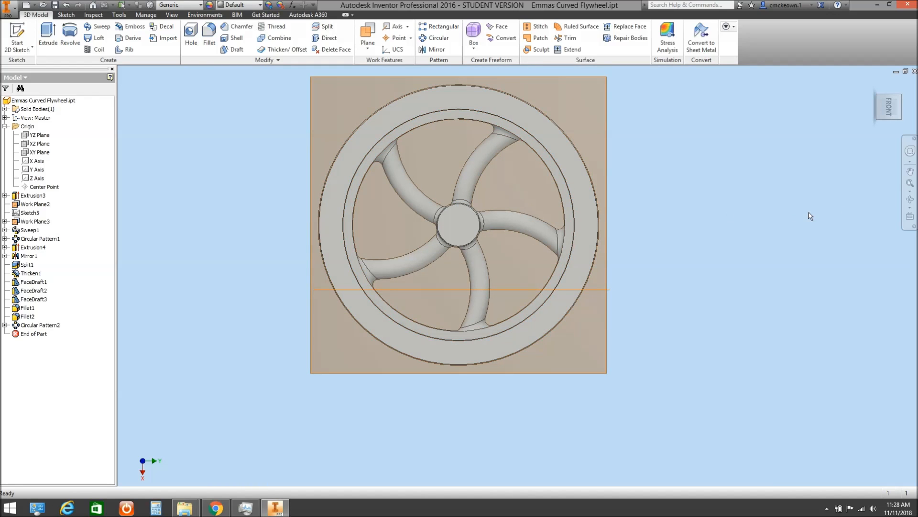
{"action": "left_click", "coordinate": [910, 200]}
{"action": "mouse_move", "coordinate": [569, 227]}
{"action": "left_mouse_down"}
{"action": "mouse_move", "coordinate": [440, 223]}
{"action": "mouse_move", "coordinate": [599, 232]}
{"action": "mouse_move", "coordinate": [472, 232]}
{"action": "left_mouse_up"}
{"action": "right_click", "coordinate": [472, 232]}
{"action": "left_click", "coordinate": [503, 234]}
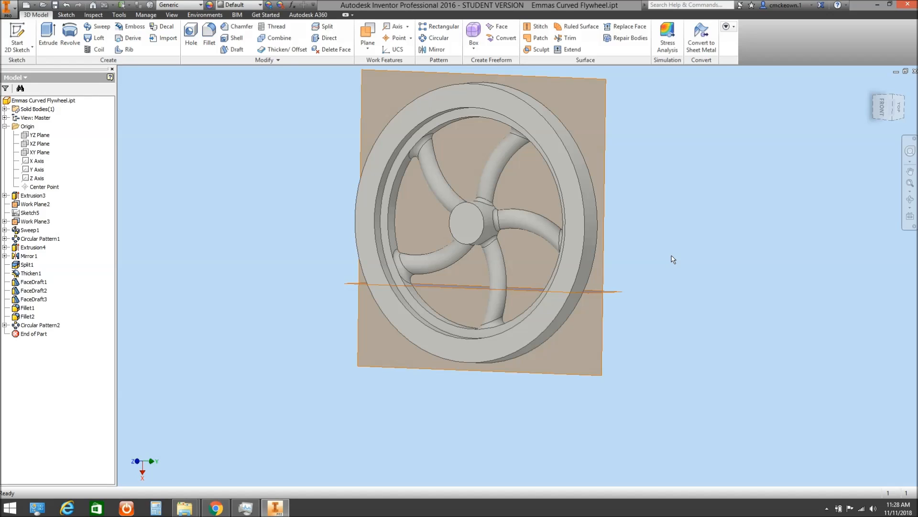
{"action": "left_click", "coordinate": [827, 509]}
{"action": "right_click", "coordinate": [834, 458]}
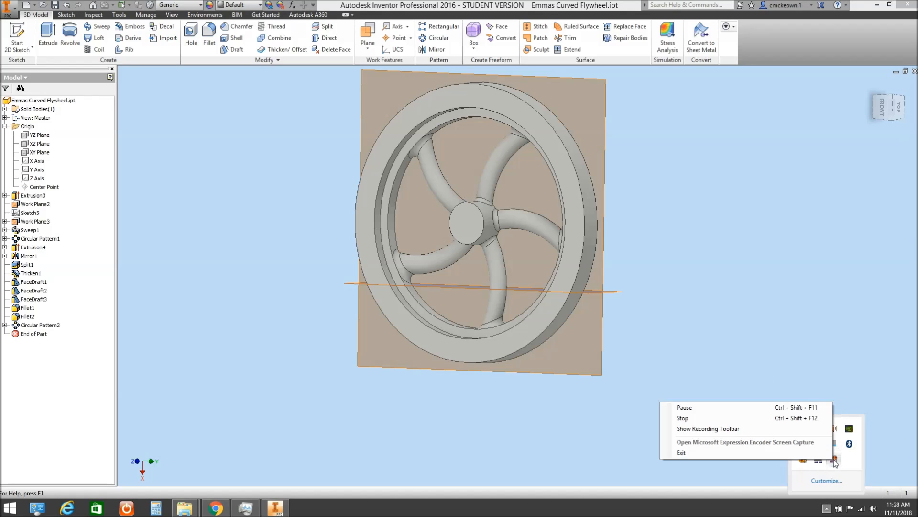
{"action": "left_click", "coordinate": [692, 419]}
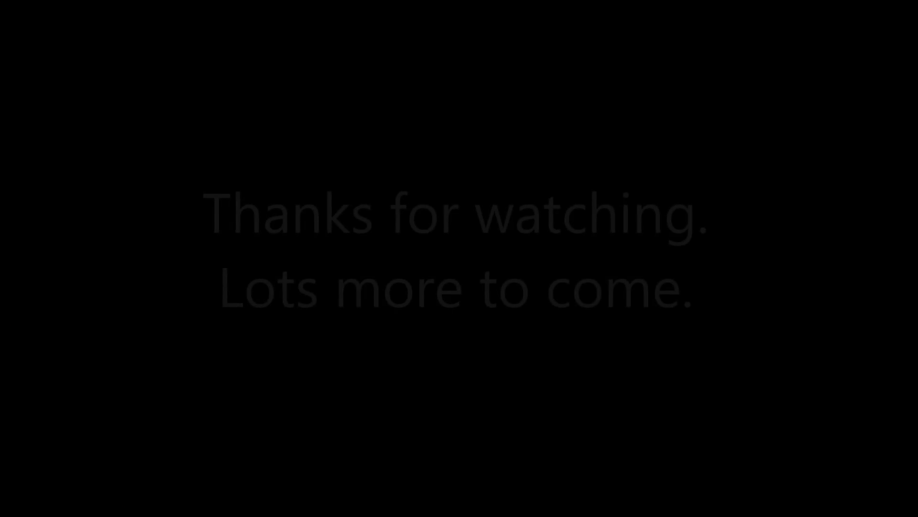